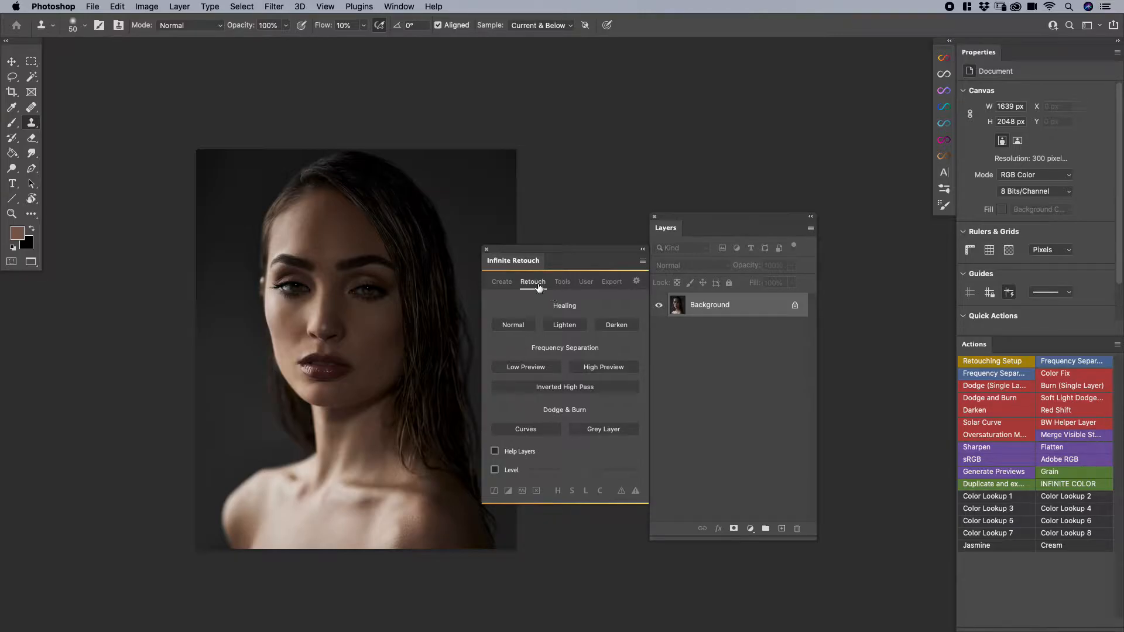
Step: Create a Healing group with Normal, Lighten and Darken layers from Infinite Retouch
{"action": "left_click", "coordinate": [511, 328]}
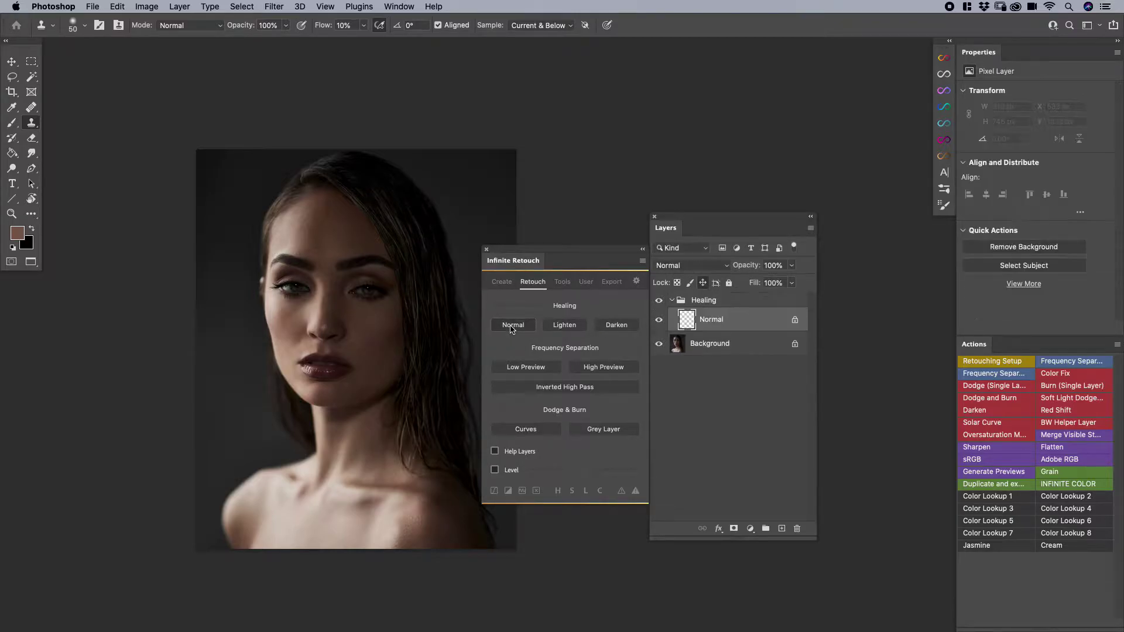
{"action": "left_click", "coordinate": [572, 327]}
{"action": "left_click", "coordinate": [615, 325]}
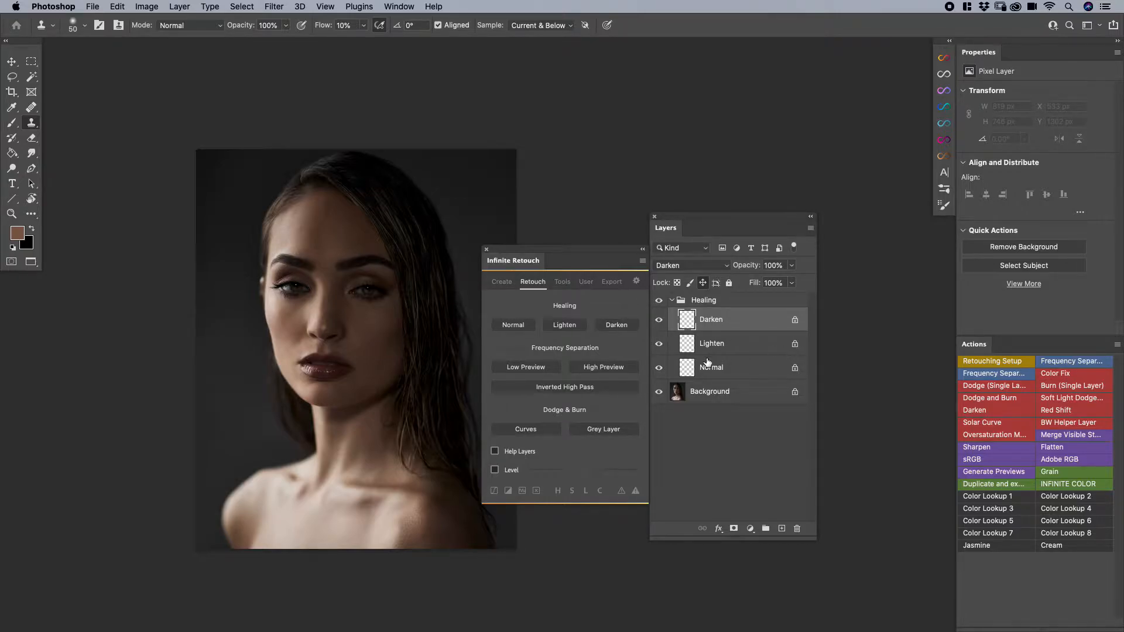
Step: Brush healing strokes on the Normal layer over the left eye and down the cheek
{"action": "left_click", "coordinate": [689, 372]}
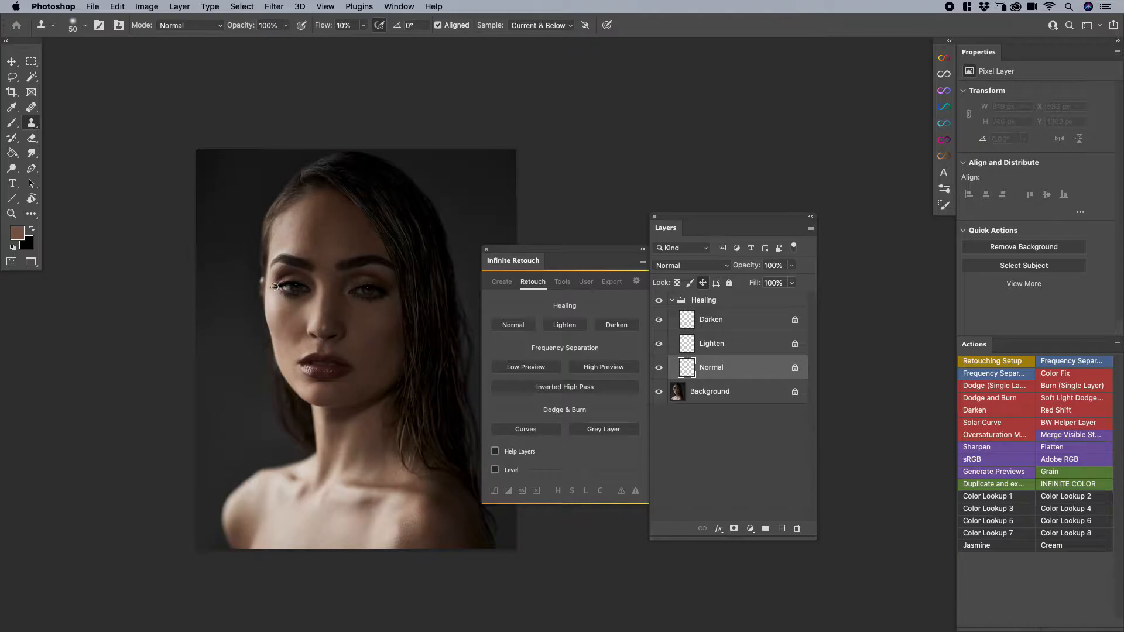
{"action": "key", "text": "b"}
{"action": "key", "text": "bracketleft"}
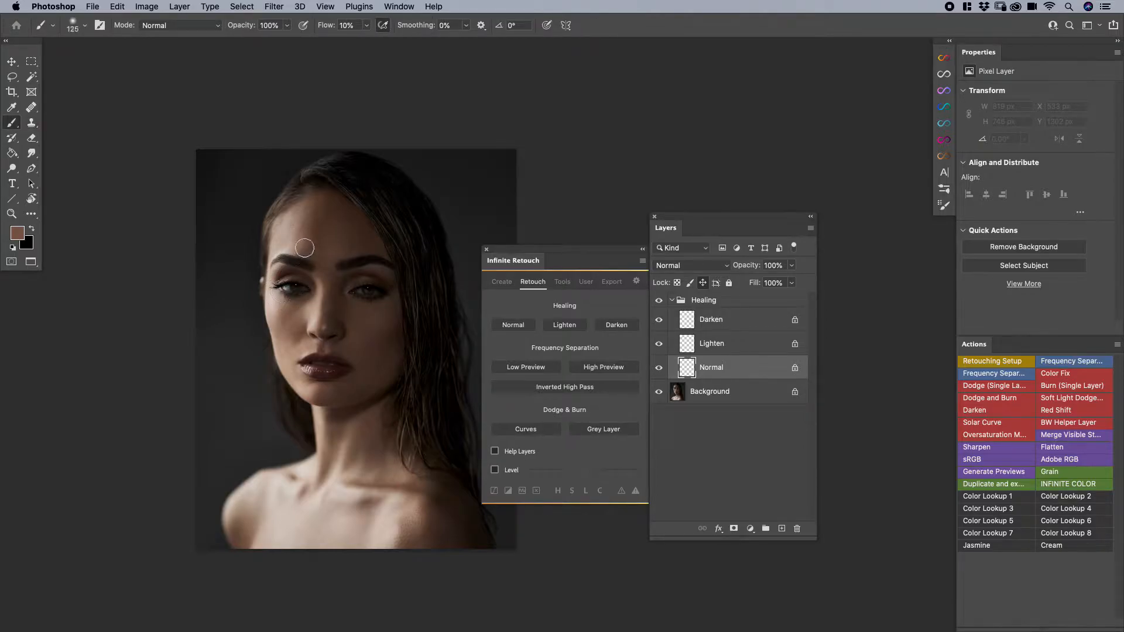
{"action": "mouse_move", "coordinate": [264, 326]}
{"action": "left_mouse_down"}
{"action": "mouse_move", "coordinate": [289, 268]}
{"action": "mouse_move", "coordinate": [271, 334]}
{"action": "left_mouse_up"}
{"action": "left_click_drag", "start_coordinate": [307, 256], "coordinate": [262, 400]}
Step: Unlock the Normal layer, shift its strokes with the Move tool, then undo the move
{"action": "key", "text": "v"}
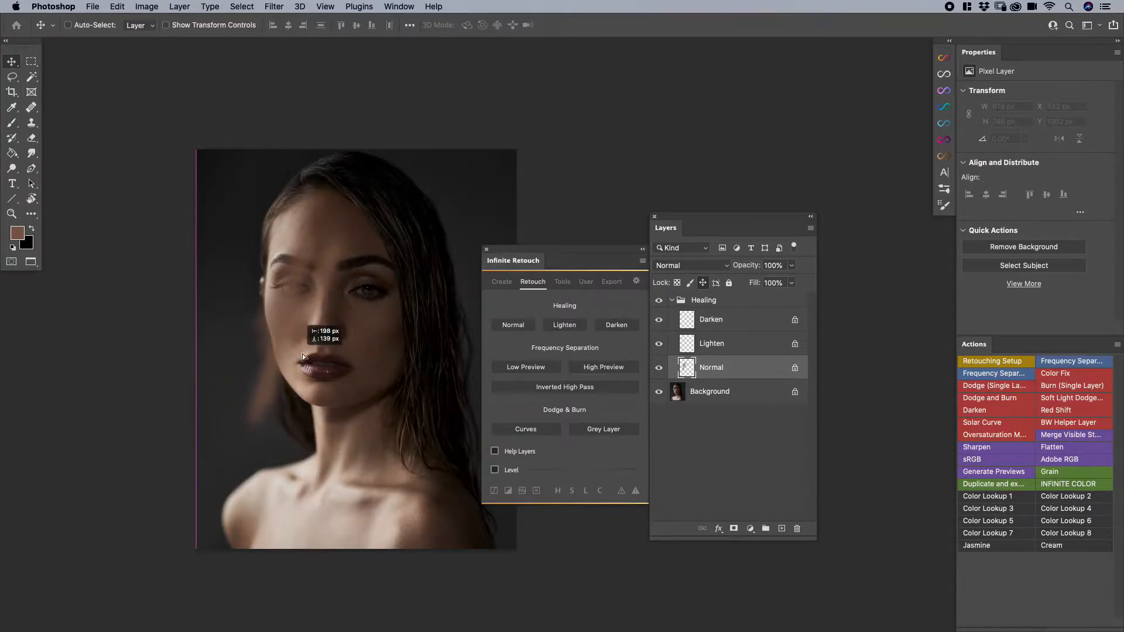
{"action": "left_click_drag", "start_coordinate": [338, 338], "coordinate": [267, 300]}
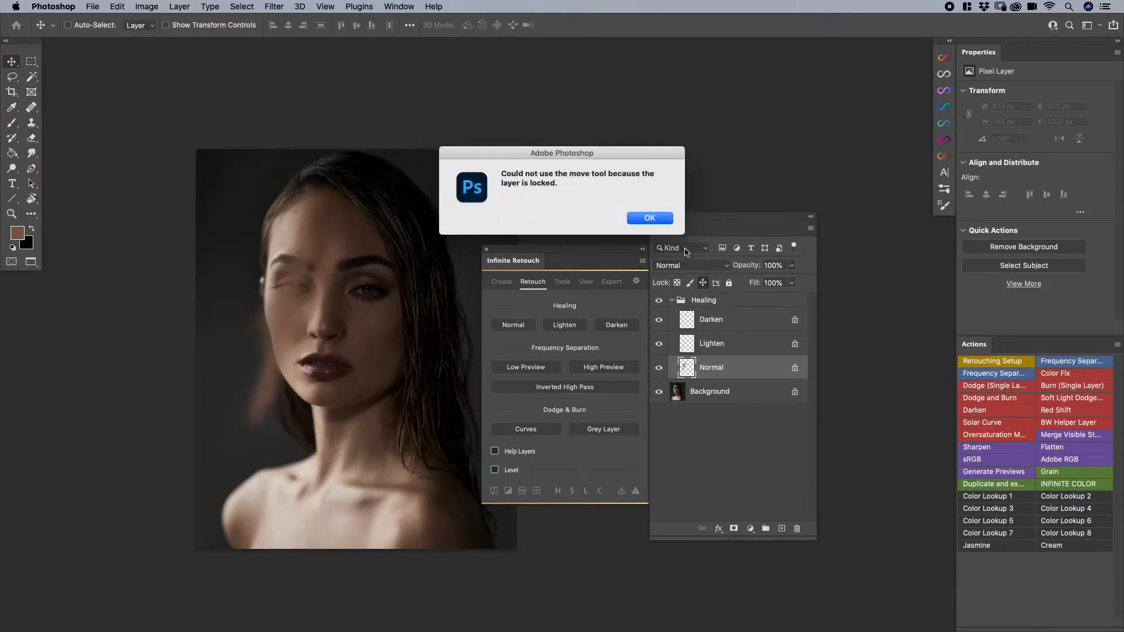
{"action": "key", "text": "Return"}
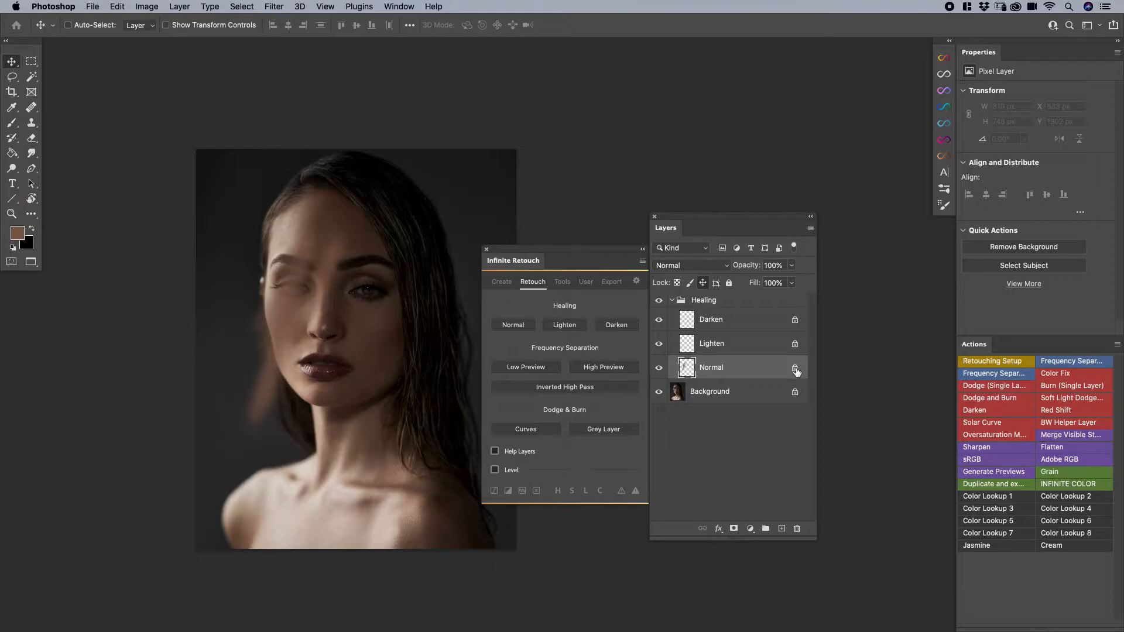
{"action": "left_click", "coordinate": [796, 370]}
{"action": "mouse_move", "coordinate": [211, 290]}
{"action": "left_mouse_down"}
{"action": "mouse_move", "coordinate": [302, 300]}
{"action": "mouse_move", "coordinate": [290, 327]}
{"action": "left_mouse_up"}
{"action": "key", "text": "cmd+z"}
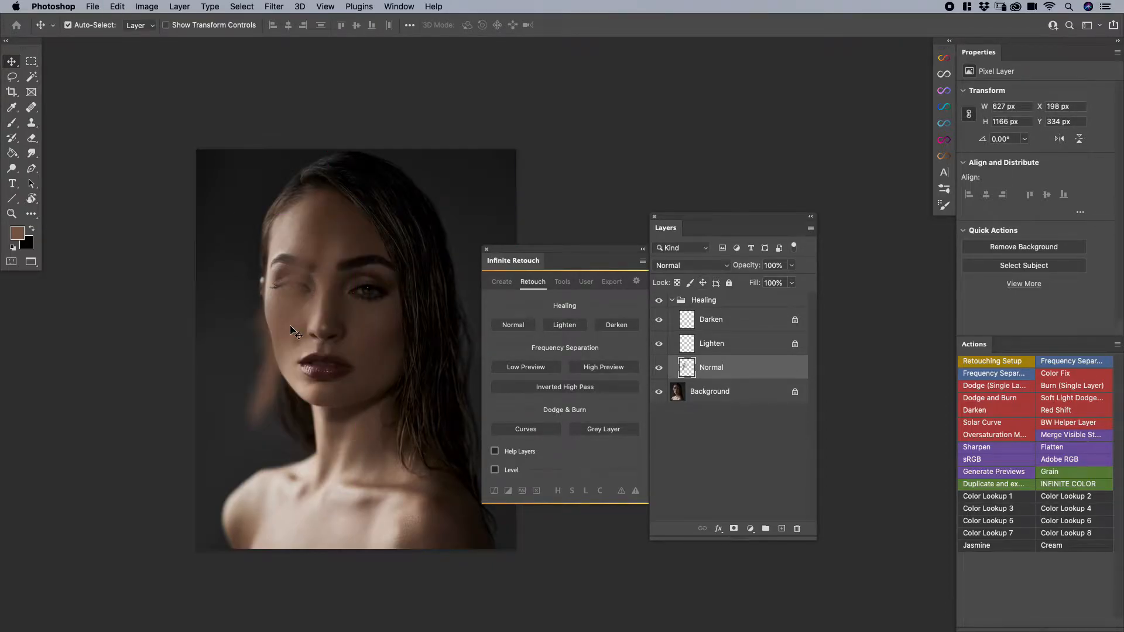
Step: Inspect the Lighten layer's blend mode, then delete the Darken layer
{"action": "left_click", "coordinate": [795, 377]}
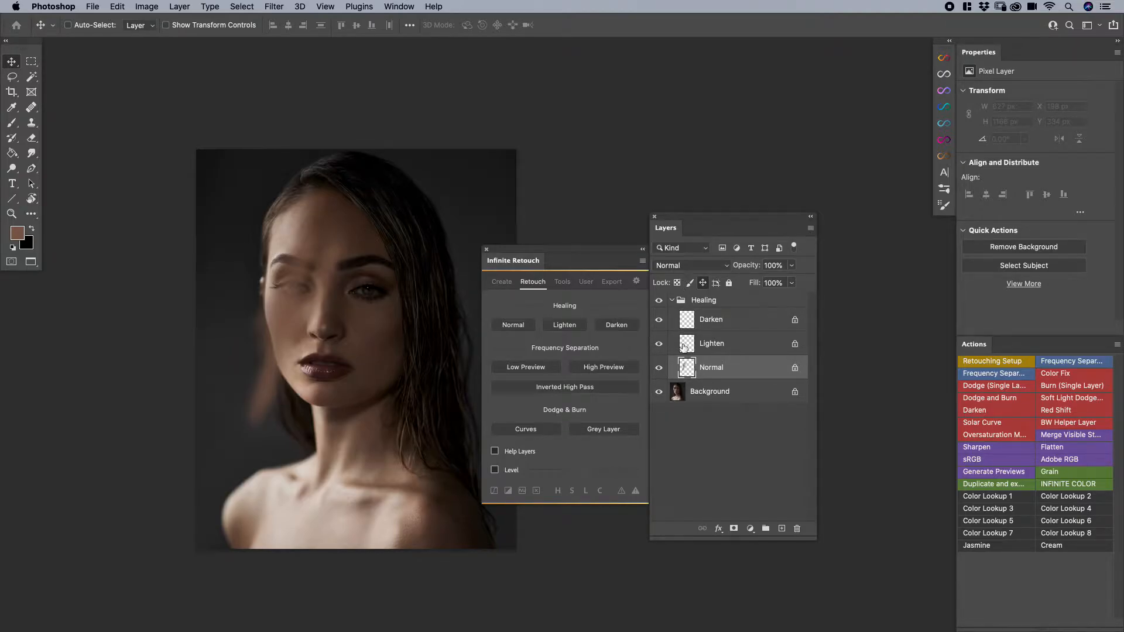
{"action": "left_click", "coordinate": [700, 342]}
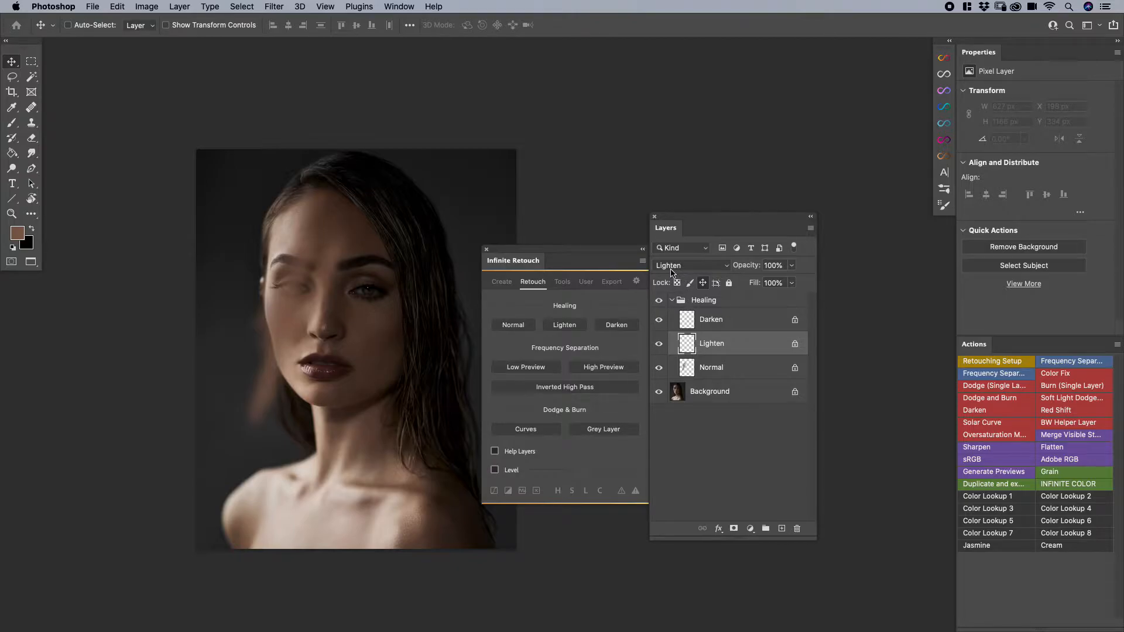
{"action": "left_click", "coordinate": [675, 265]}
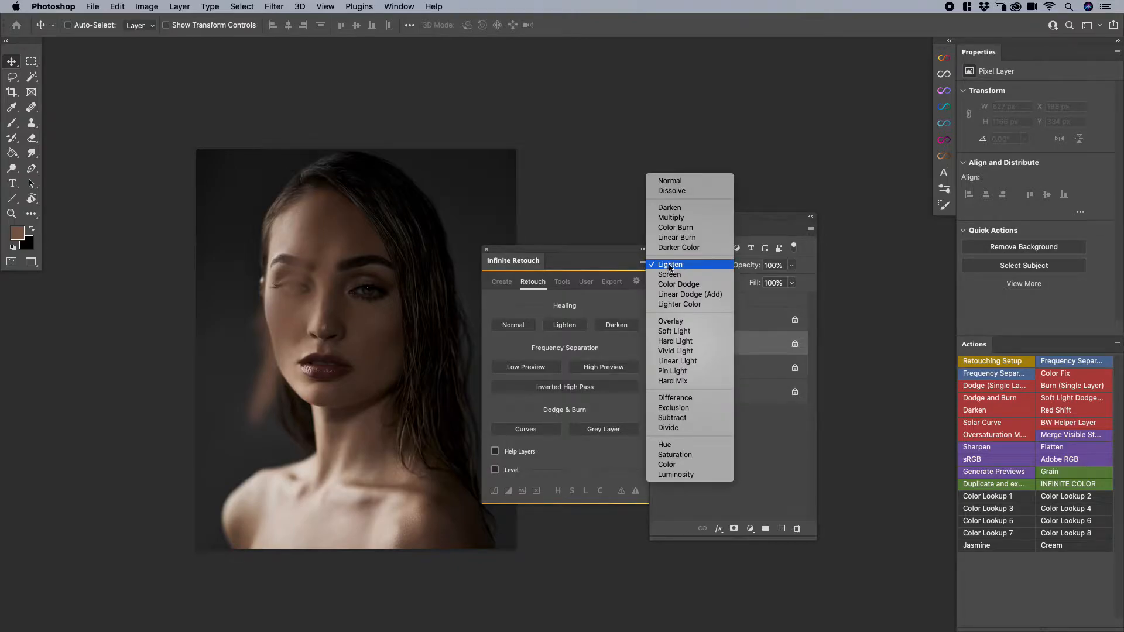
{"action": "left_click", "coordinate": [668, 266]}
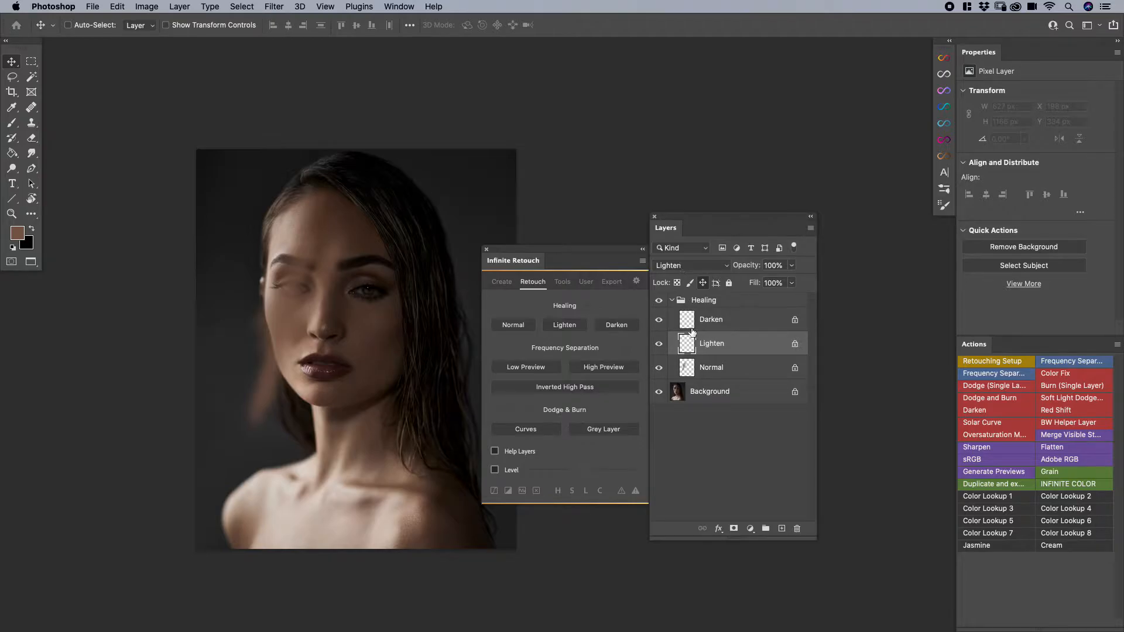
{"action": "left_click", "coordinate": [690, 323]}
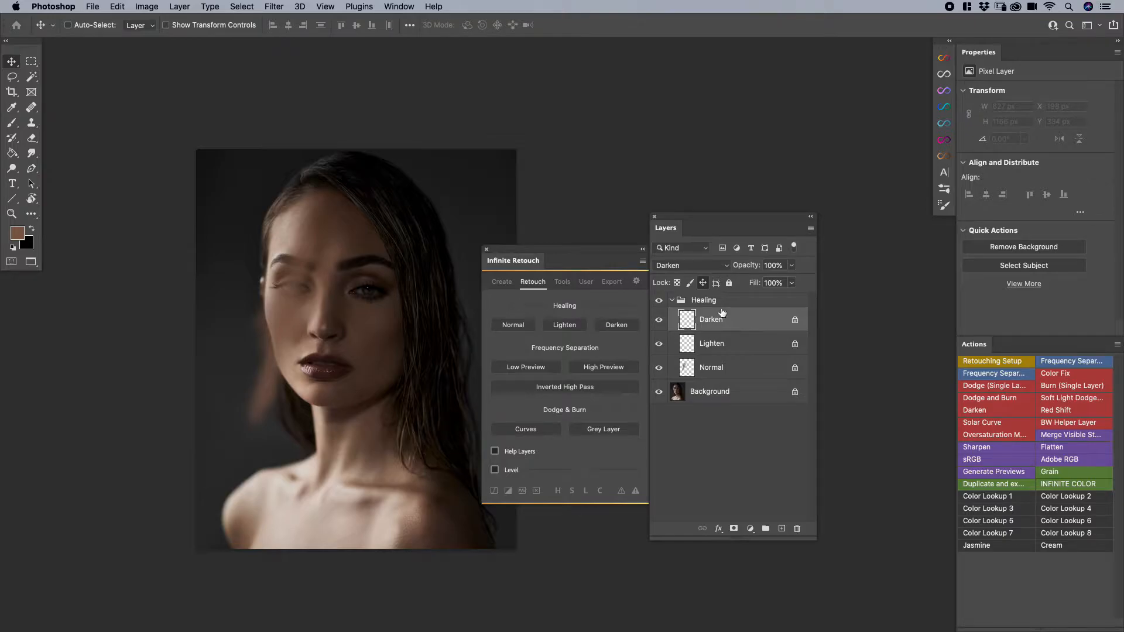
{"action": "key", "text": "Delete"}
Step: Delete the Lighten and Normal layers and review the Normal healing preset's settings
{"action": "key", "text": "Delete"}
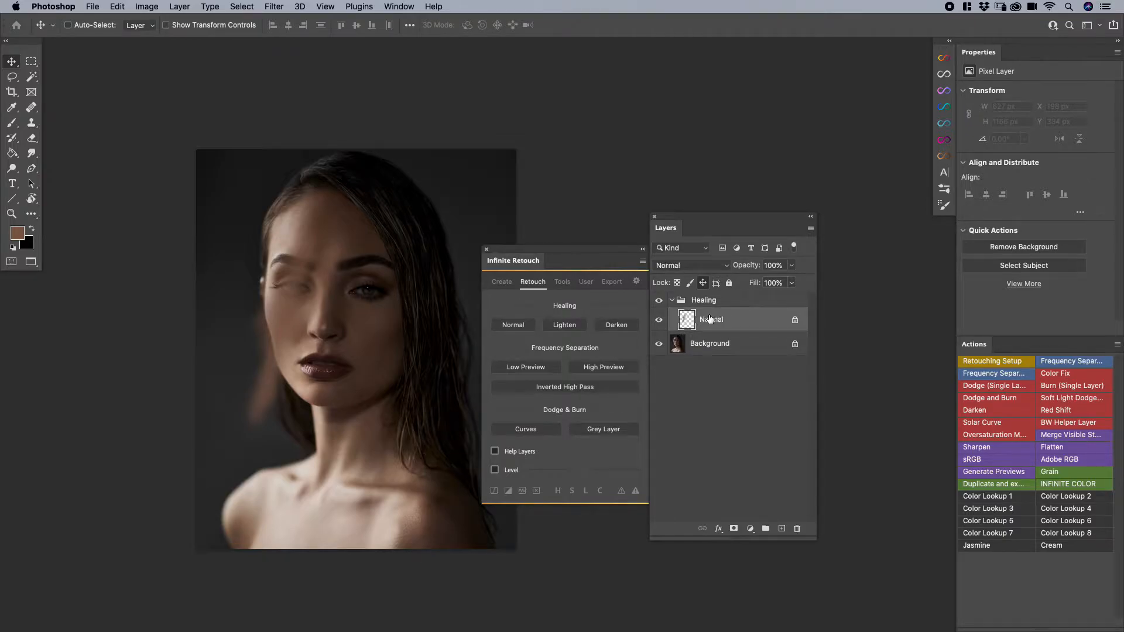
{"action": "key", "text": "Delete"}
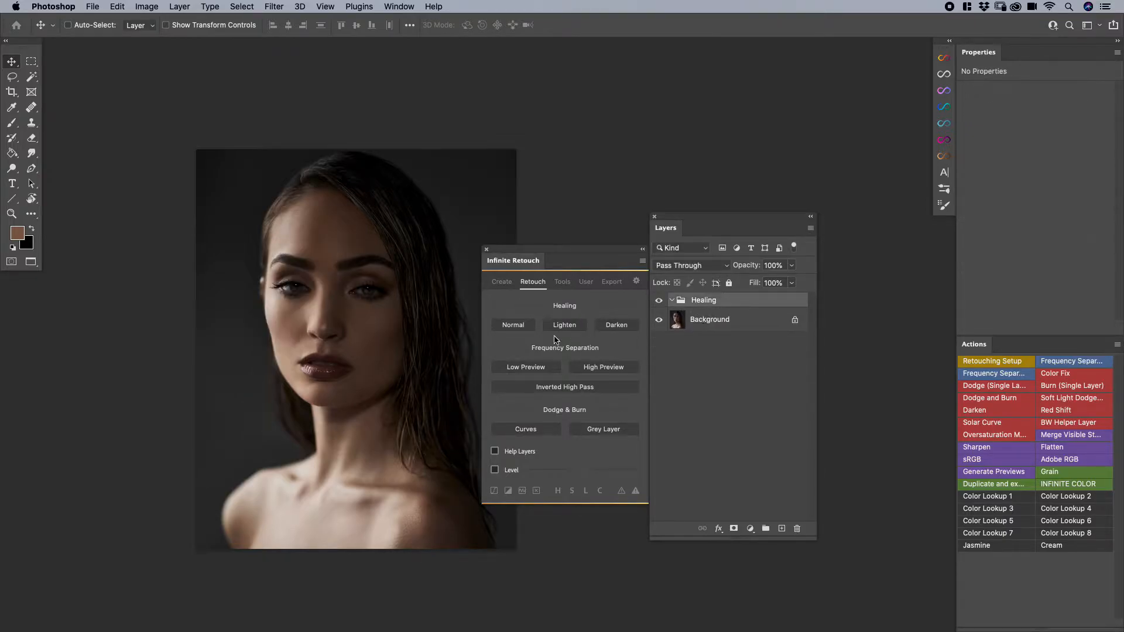
{"action": "key", "text": "Delete"}
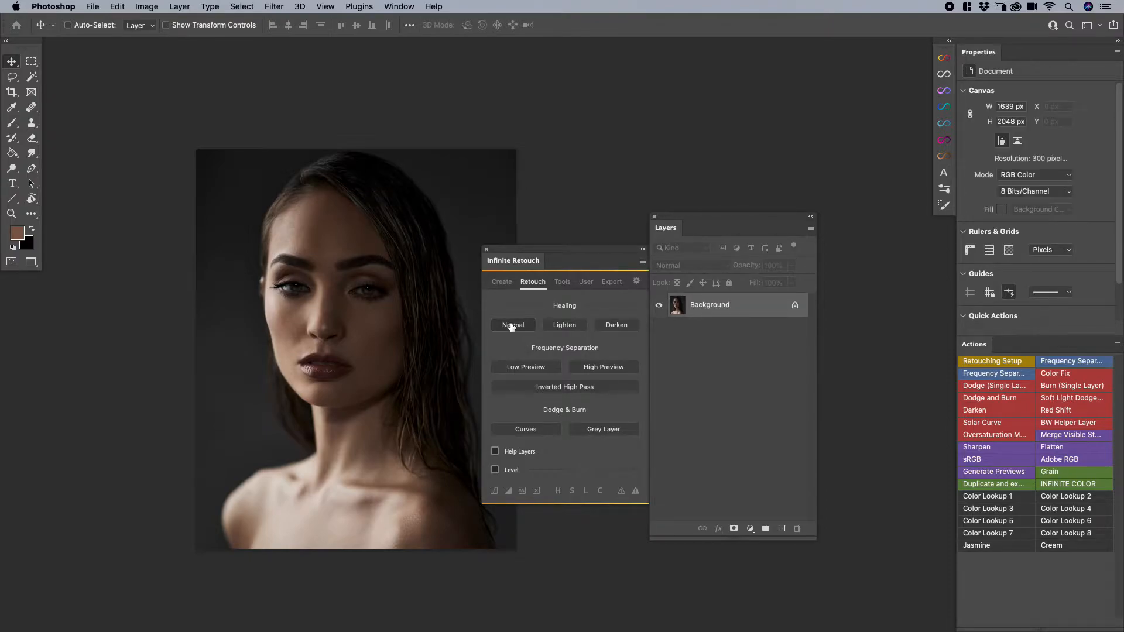
{"action": "left_click", "coordinate": [512, 327]}
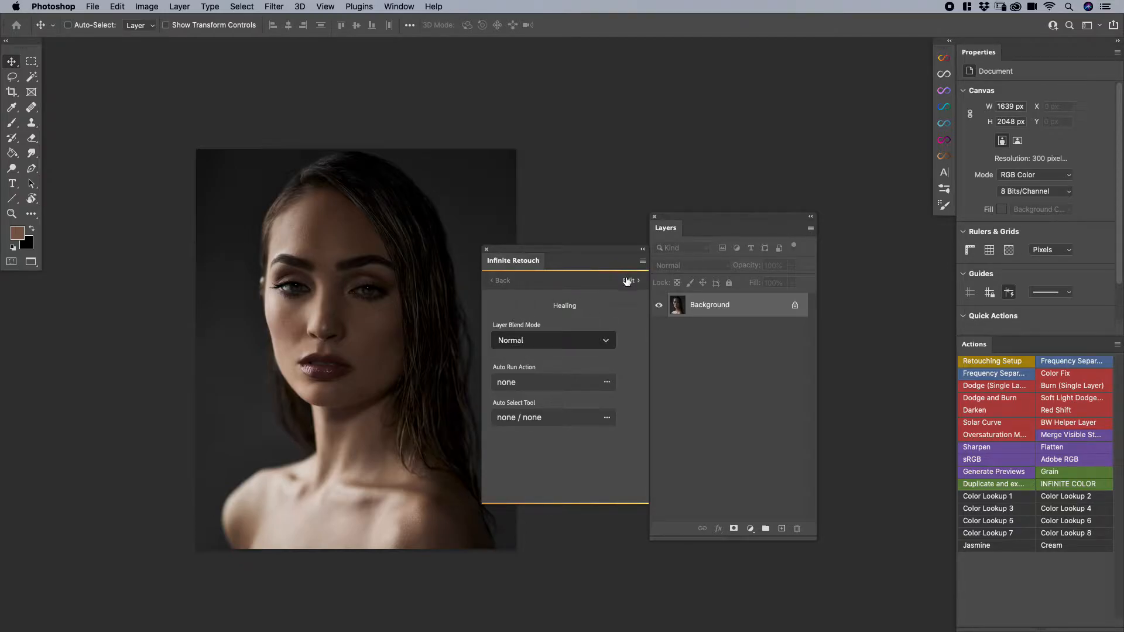
{"action": "left_click", "coordinate": [628, 280]}
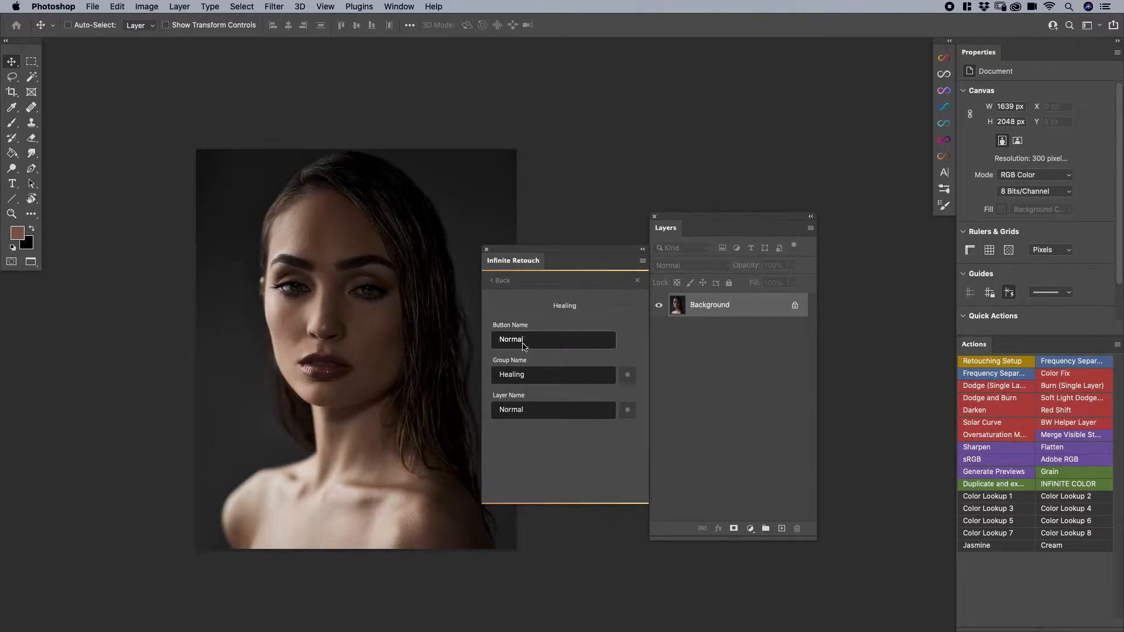
{"action": "left_click", "coordinate": [502, 280]}
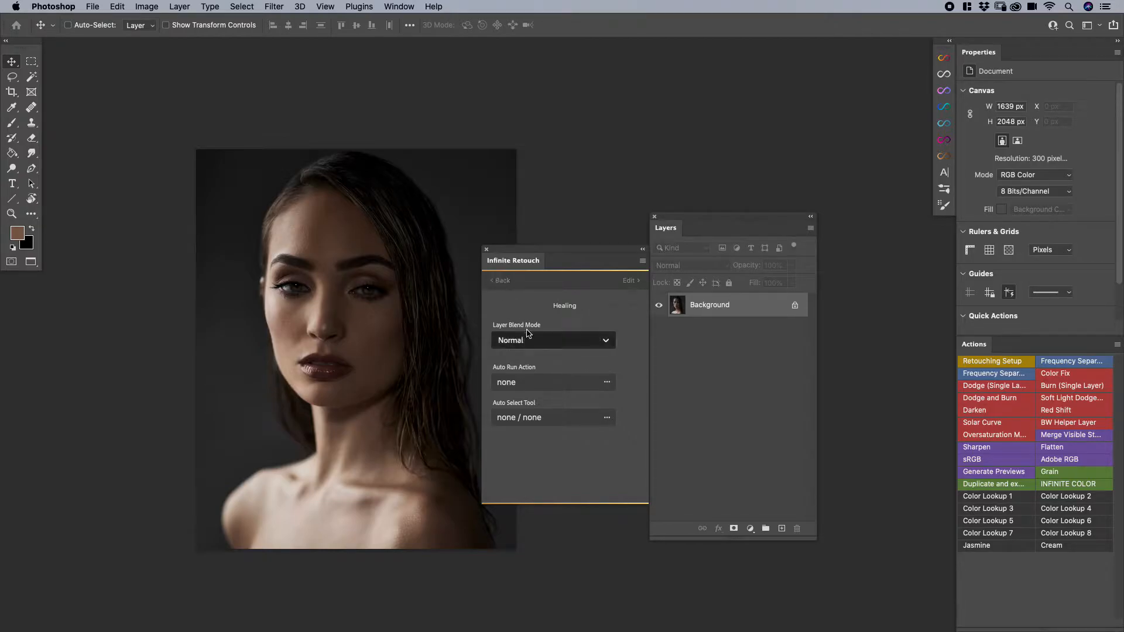
Step: Set the Normal preset's layer blend mode to Screen and create a new Screen-blend Healing group
{"action": "left_click", "coordinate": [528, 339]}
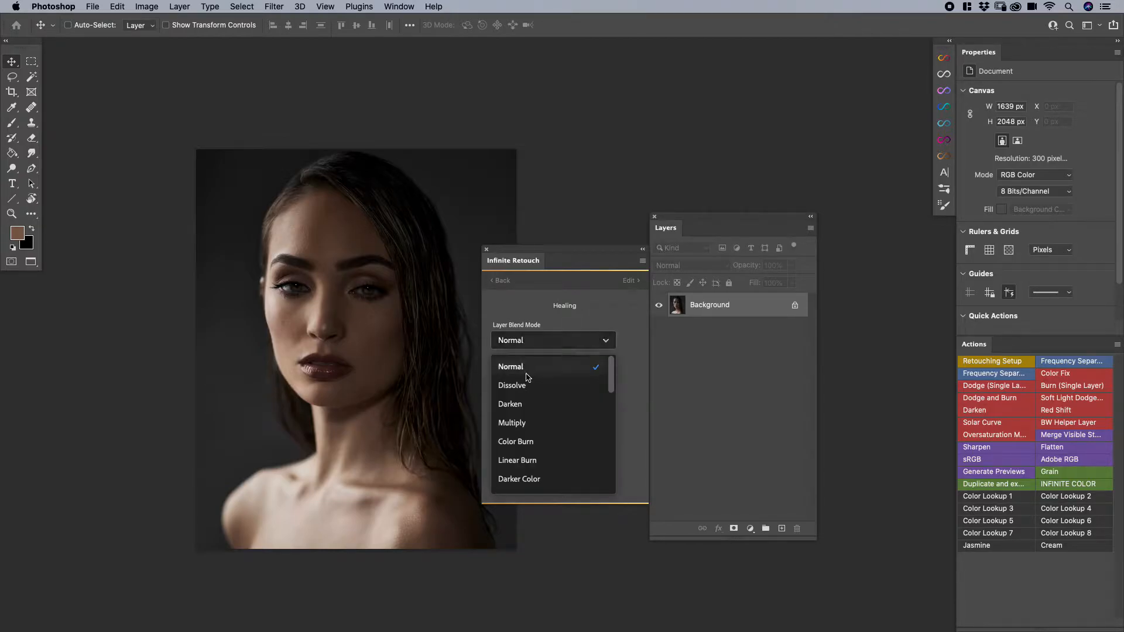
{"action": "scroll", "coordinate": [526, 413], "scroll_direction": "down", "scroll_amount": 5}
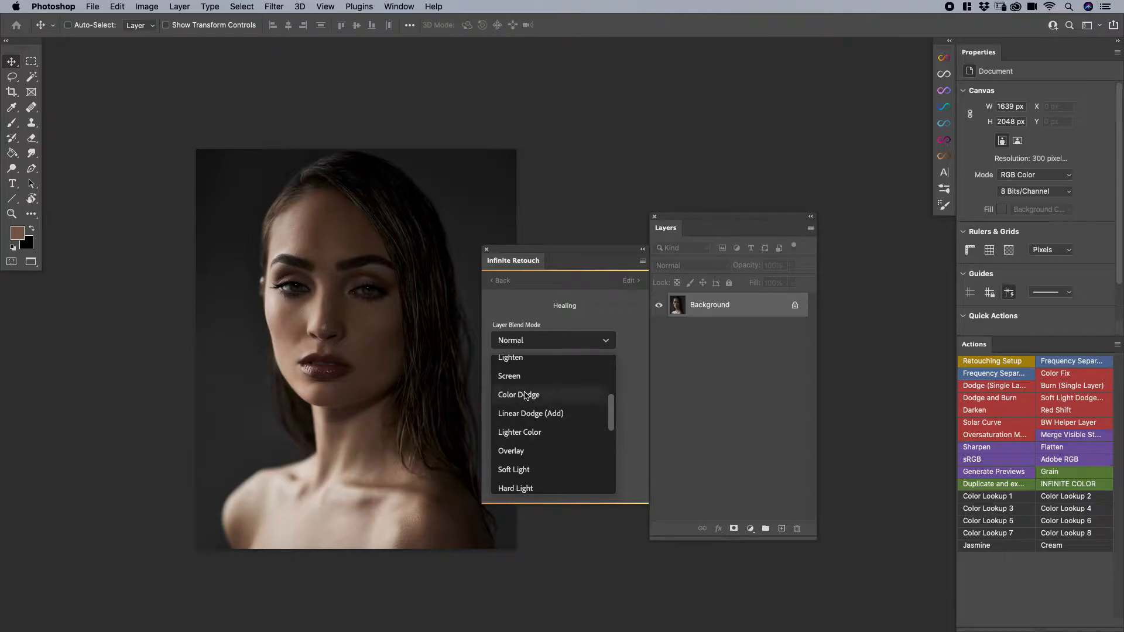
{"action": "left_click", "coordinate": [523, 380]}
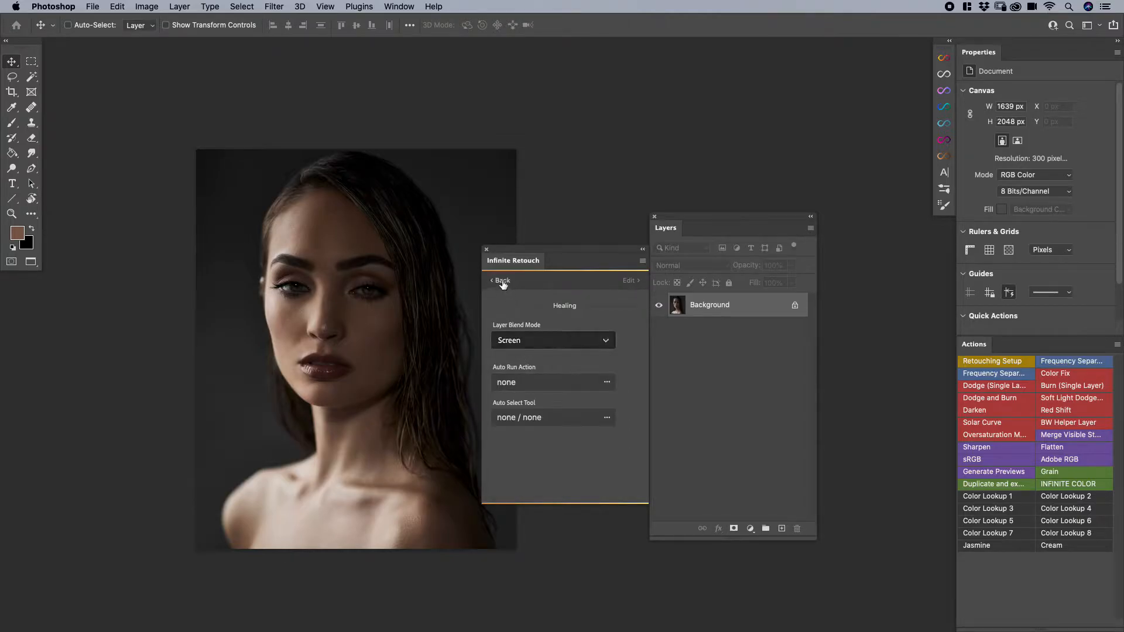
{"action": "left_click", "coordinate": [500, 280]}
{"action": "left_click", "coordinate": [521, 327]}
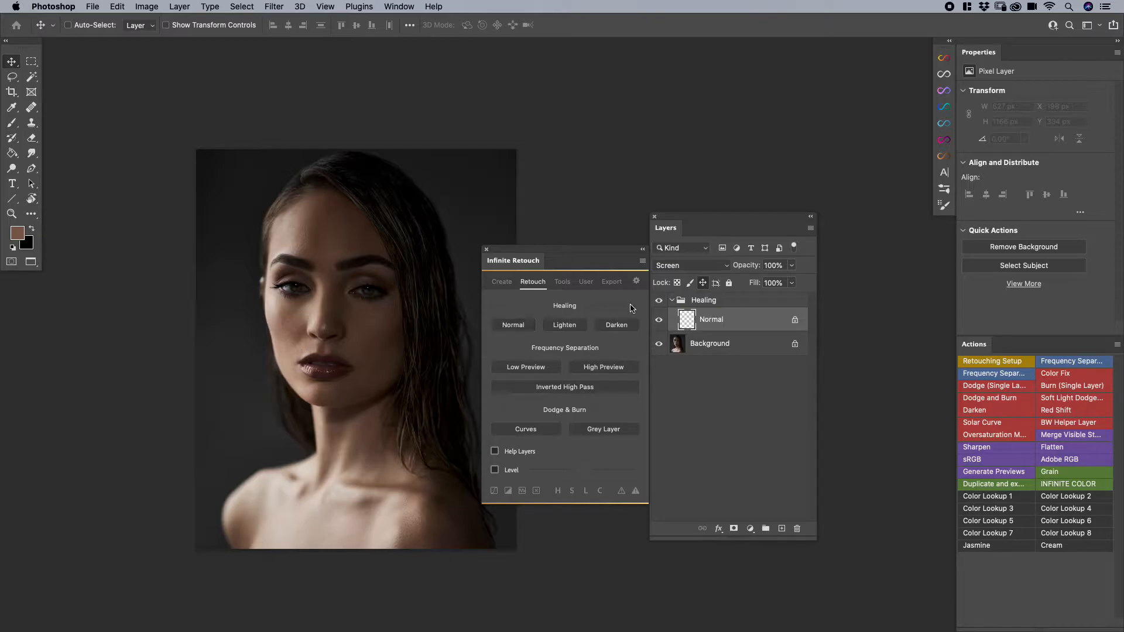
Step: Delete the Healing group and keep Gaussian Blur as the frequency separation method
{"action": "left_click", "coordinate": [725, 304]}
{"action": "key", "text": "Delete"}
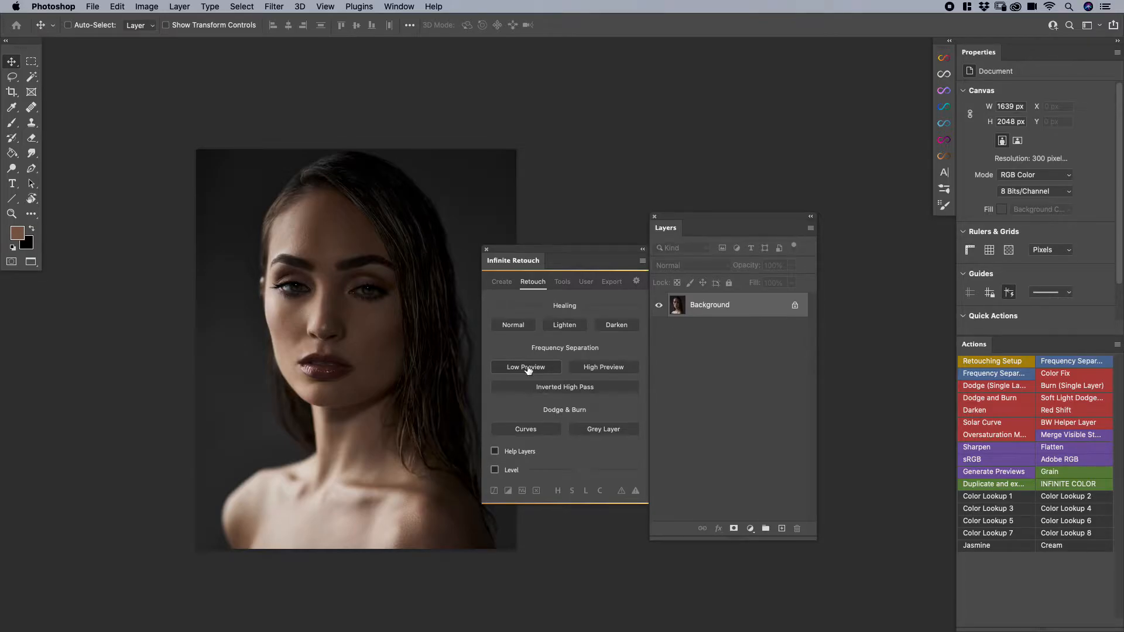
{"action": "right_click", "coordinate": [528, 370]}
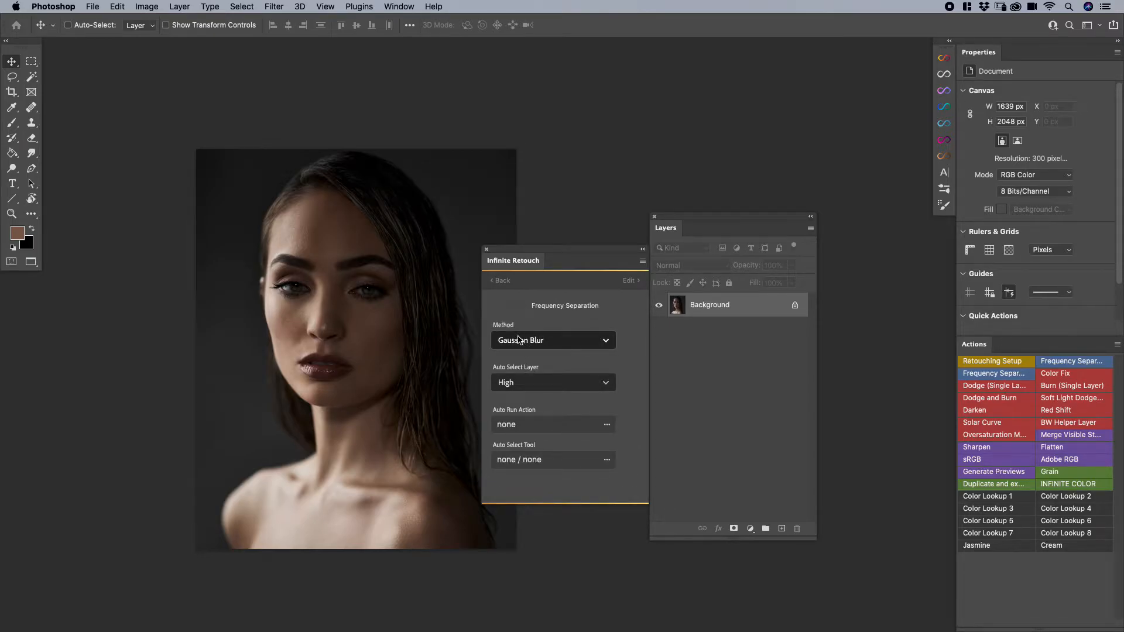
{"action": "left_click", "coordinate": [520, 341]}
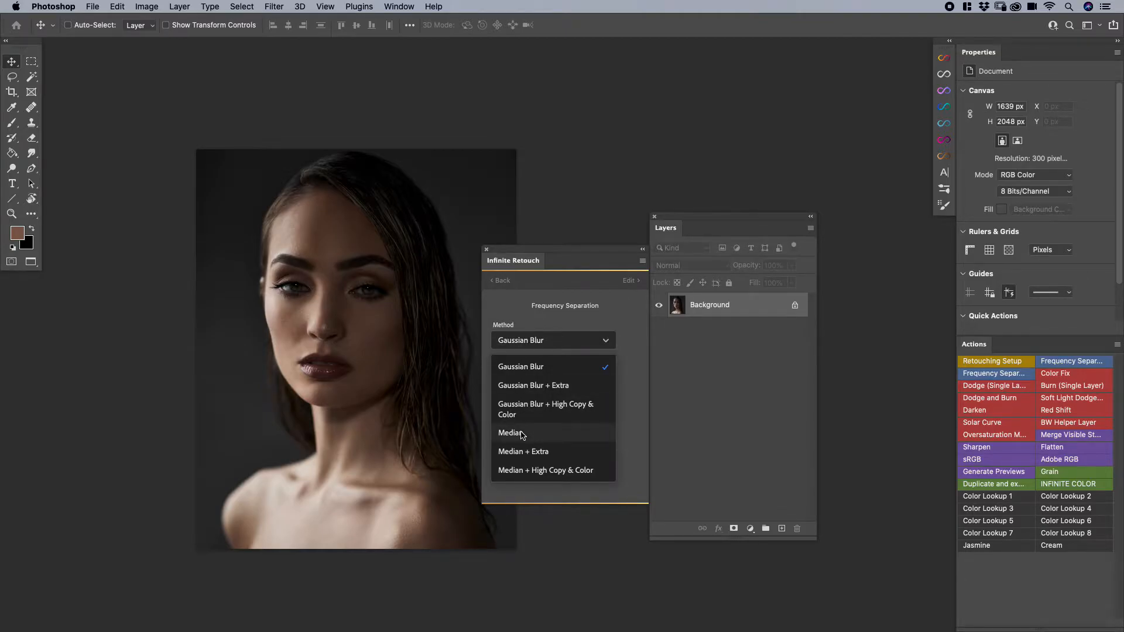
{"action": "left_click", "coordinate": [531, 365]}
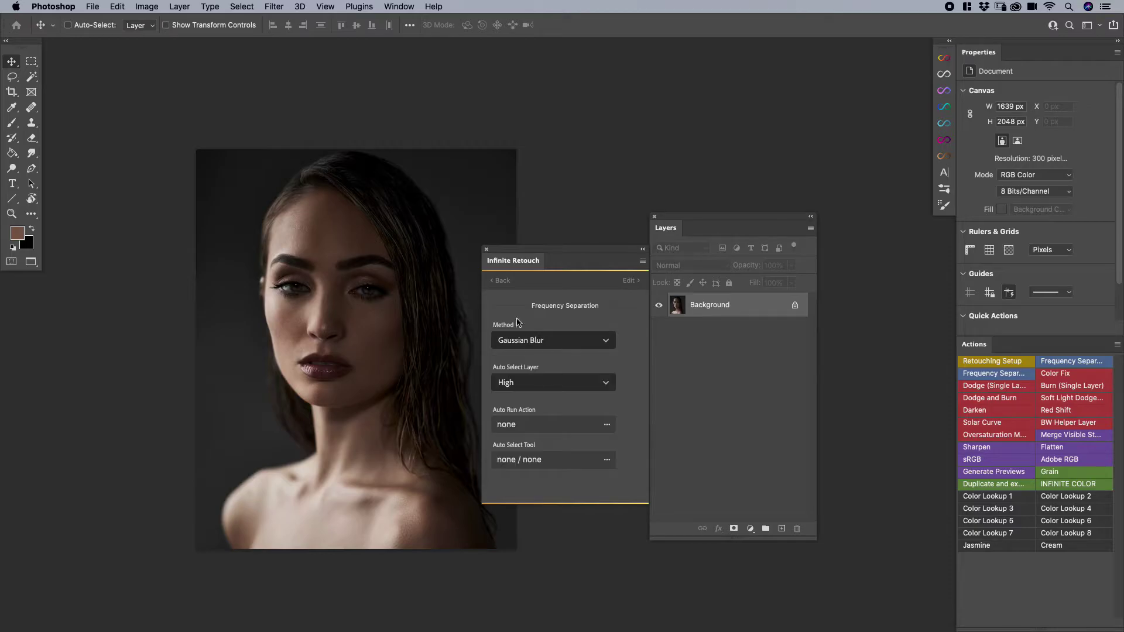
{"action": "left_click", "coordinate": [497, 283]}
Step: Run frequency separation at 3.8 px blur, inspect High and Low layers, then delete the FS group
{"action": "left_click", "coordinate": [511, 362]}
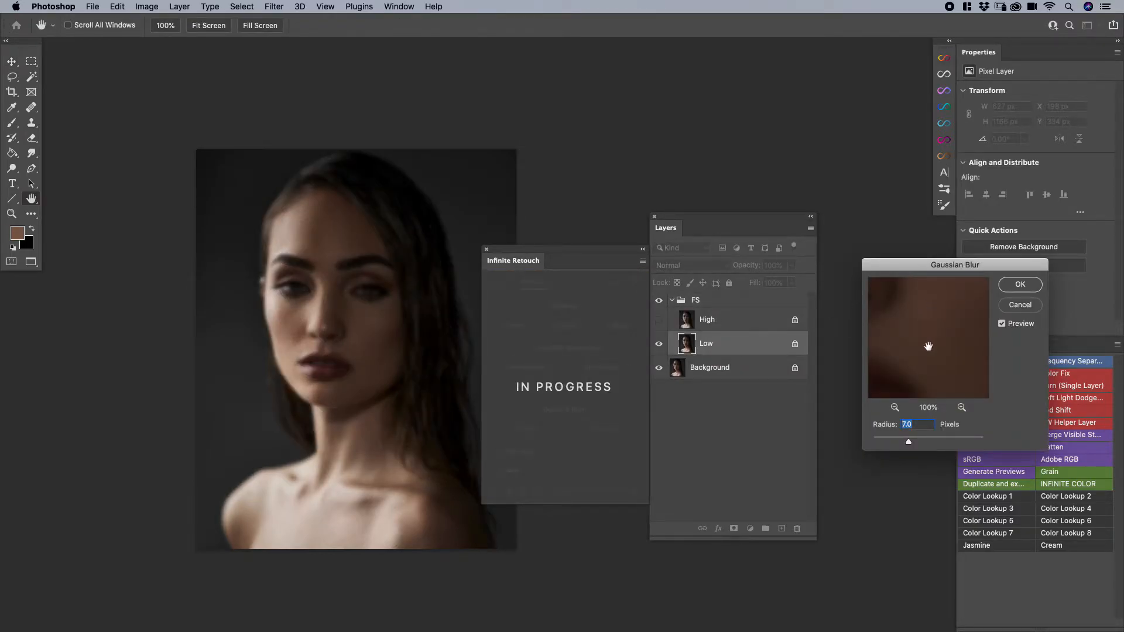
{"action": "left_click_drag", "start_coordinate": [908, 441], "coordinate": [895, 442]}
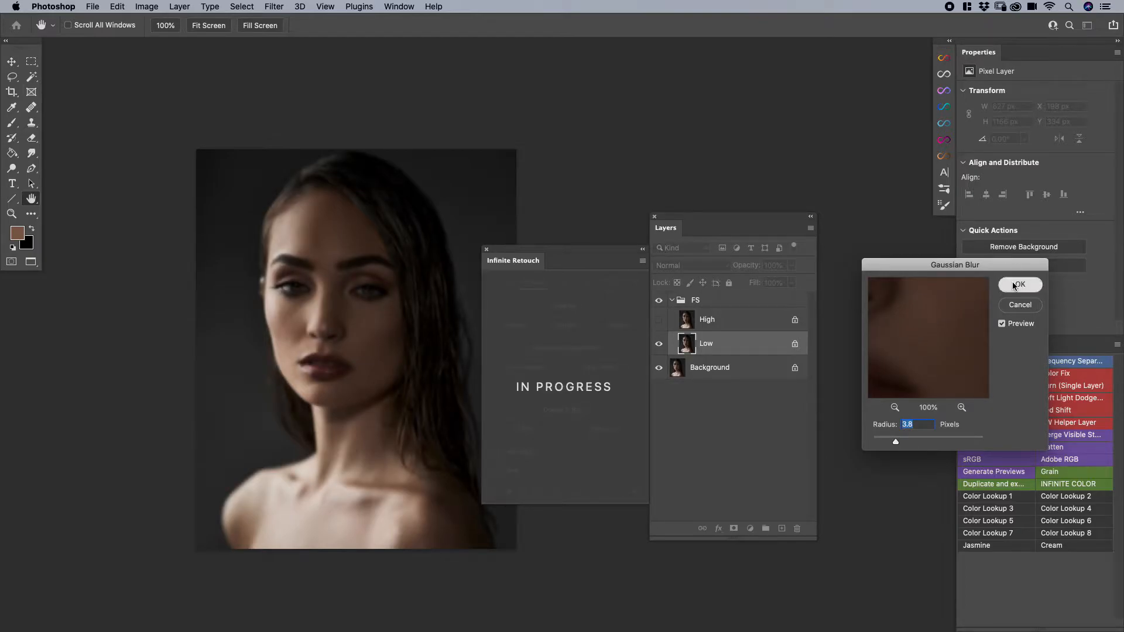
{"action": "left_click", "coordinate": [1017, 285]}
{"action": "left_click", "coordinate": [734, 344]}
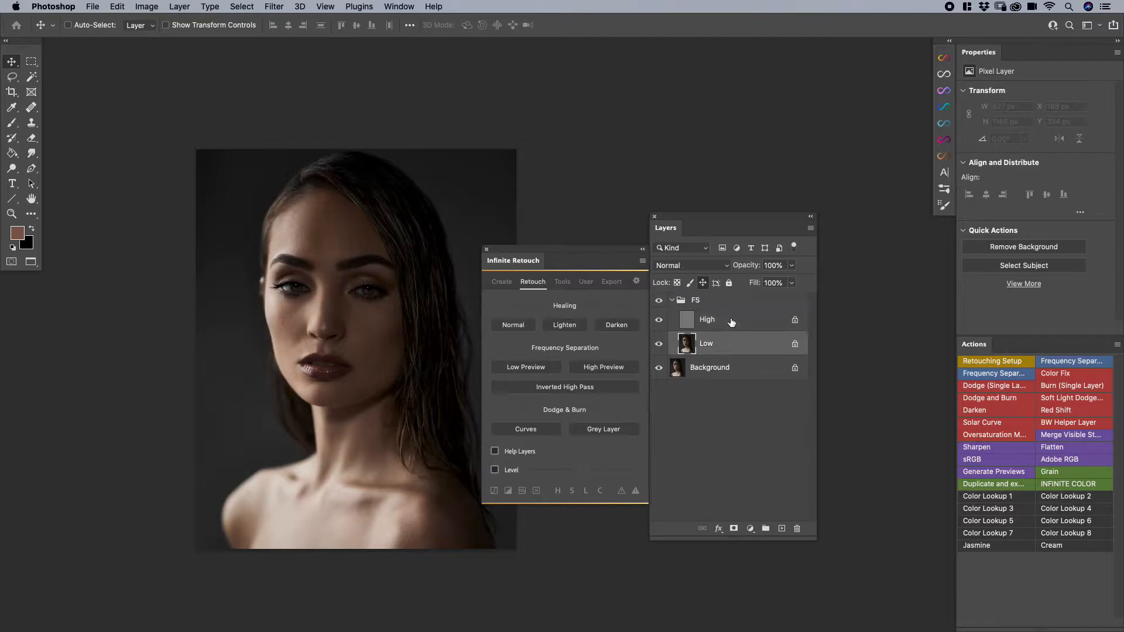
{"action": "left_click", "coordinate": [732, 322]}
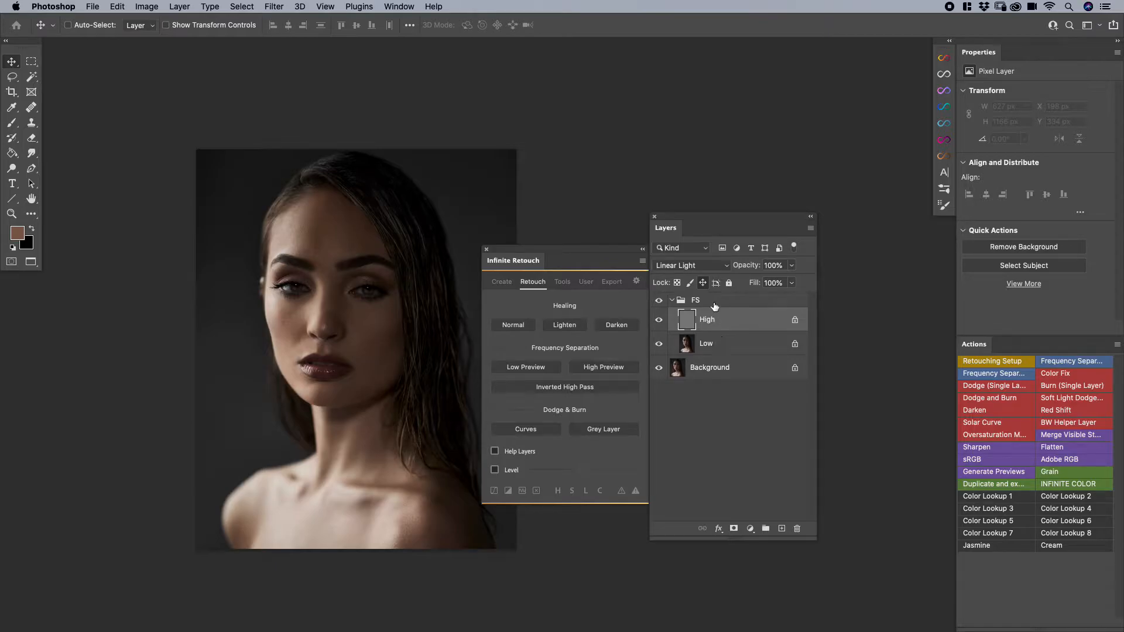
{"action": "left_click", "coordinate": [714, 303]}
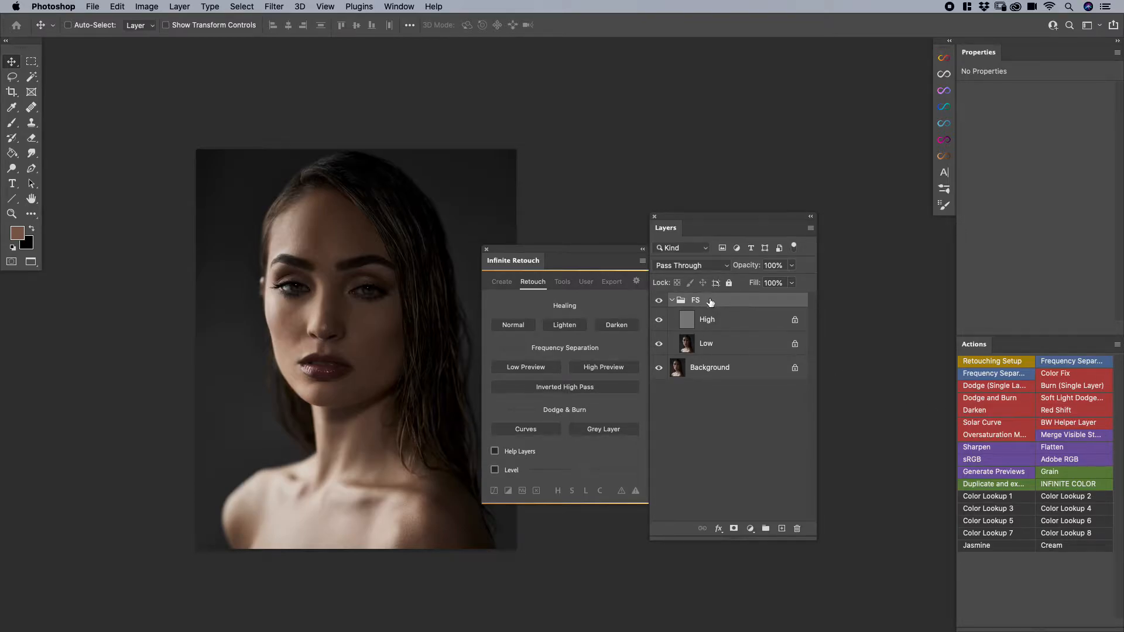
{"action": "key", "text": "Delete"}
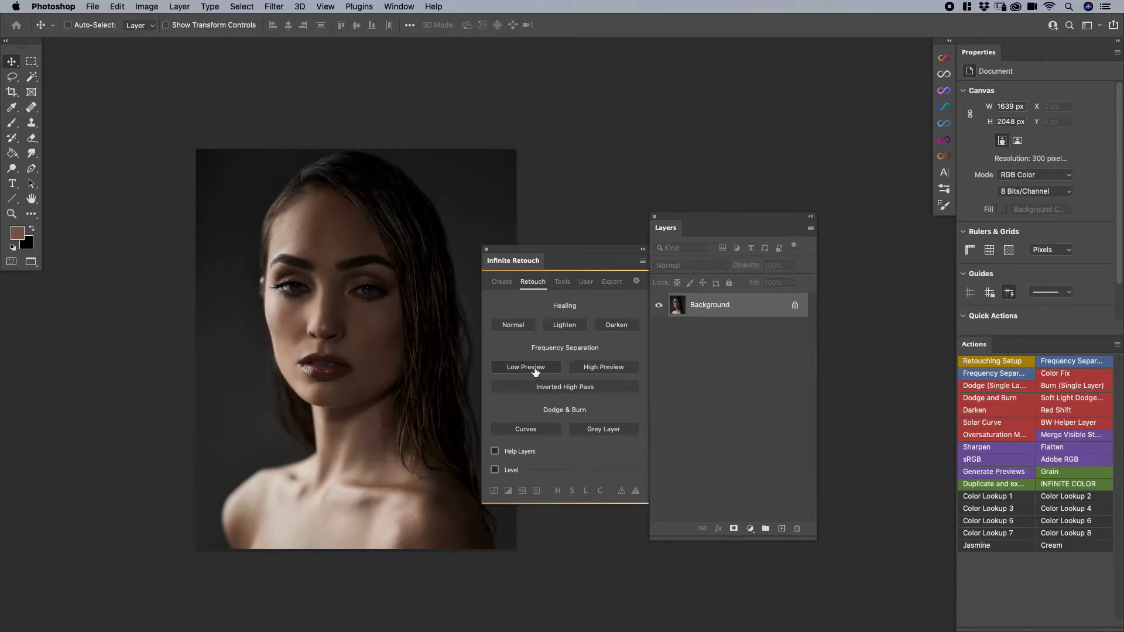
Step: Set the separation method to Median + Extra and run it, confirming the median radius
{"action": "right_click", "coordinate": [533, 369]}
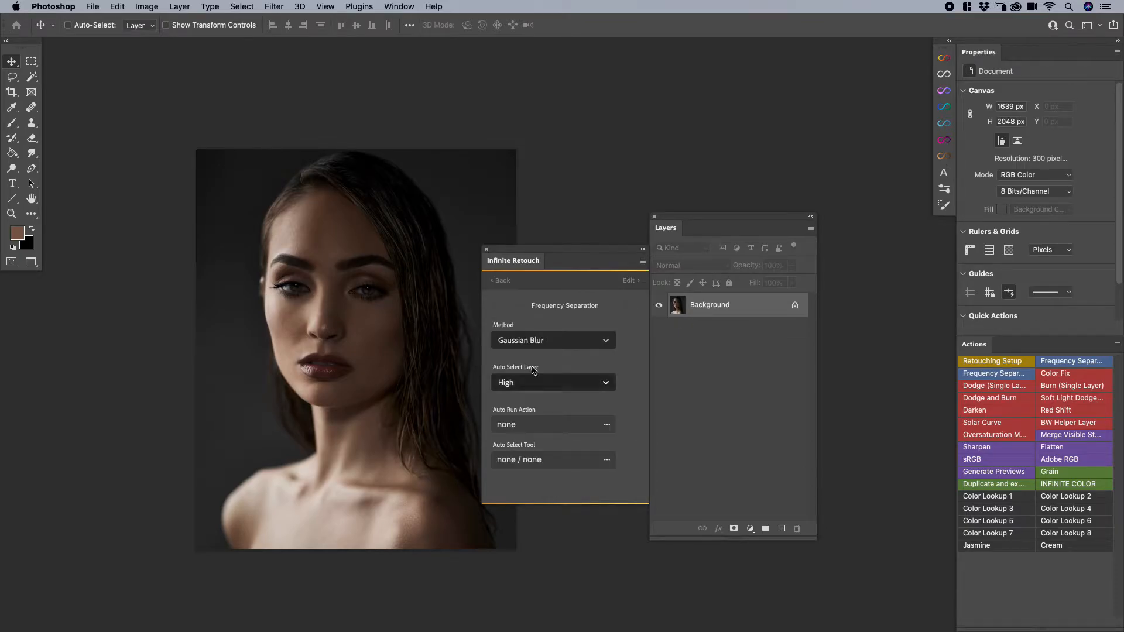
{"action": "left_click", "coordinate": [523, 341]}
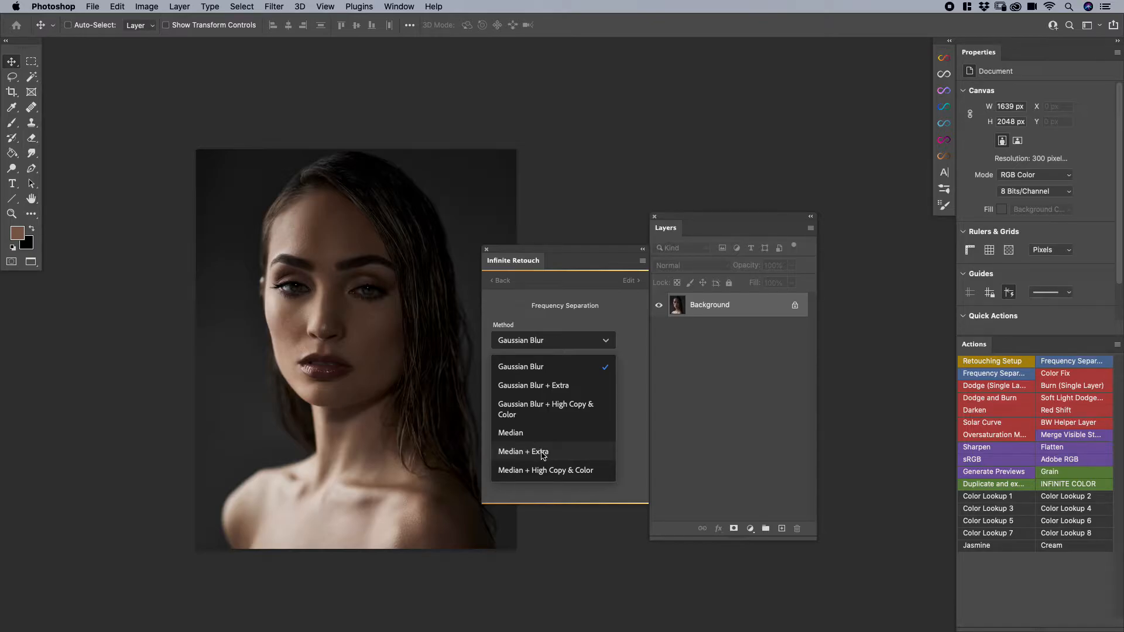
{"action": "left_click", "coordinate": [541, 455]}
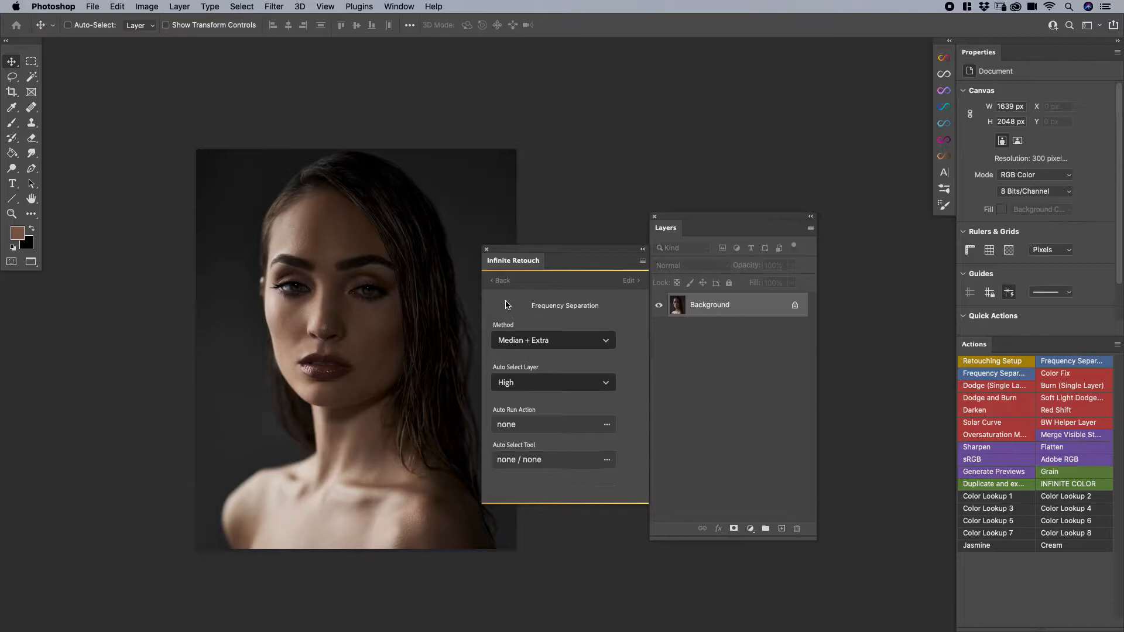
{"action": "left_click", "coordinate": [501, 281]}
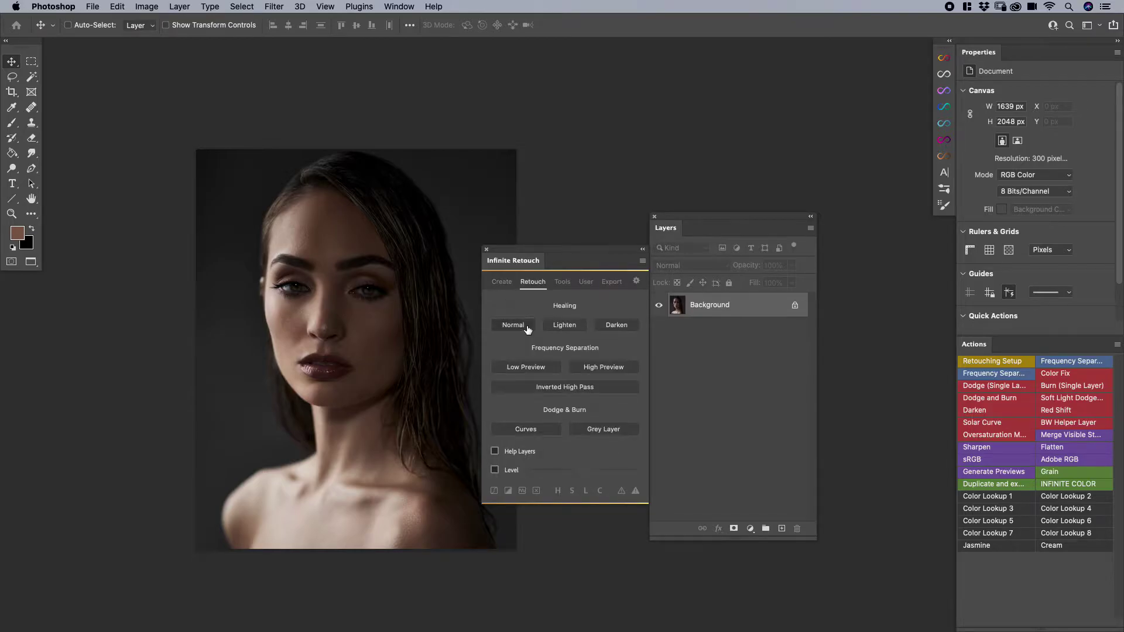
{"action": "left_click", "coordinate": [520, 368]}
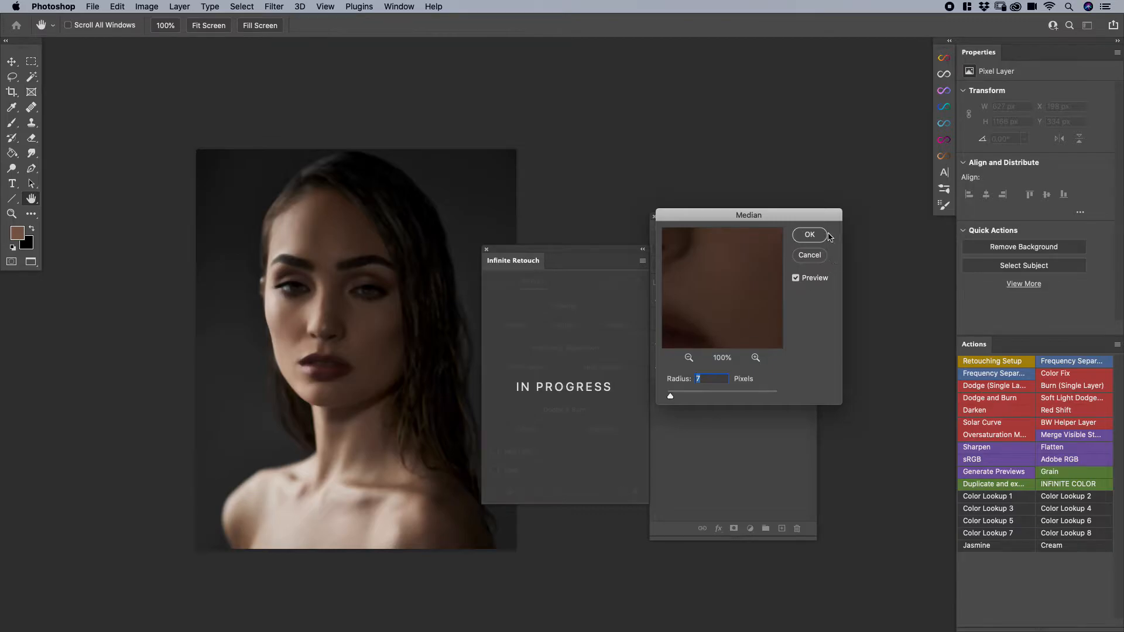
{"action": "left_click", "coordinate": [809, 235]}
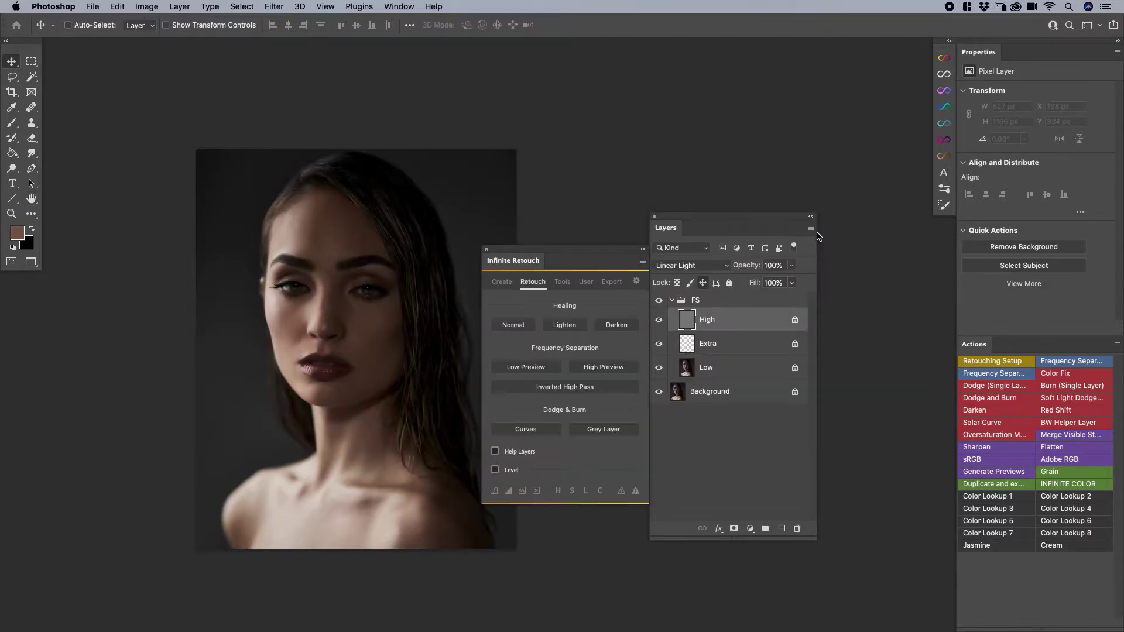
Step: Delete the trial Extra layer and reopen the preset's method list
{"action": "left_click", "coordinate": [702, 343]}
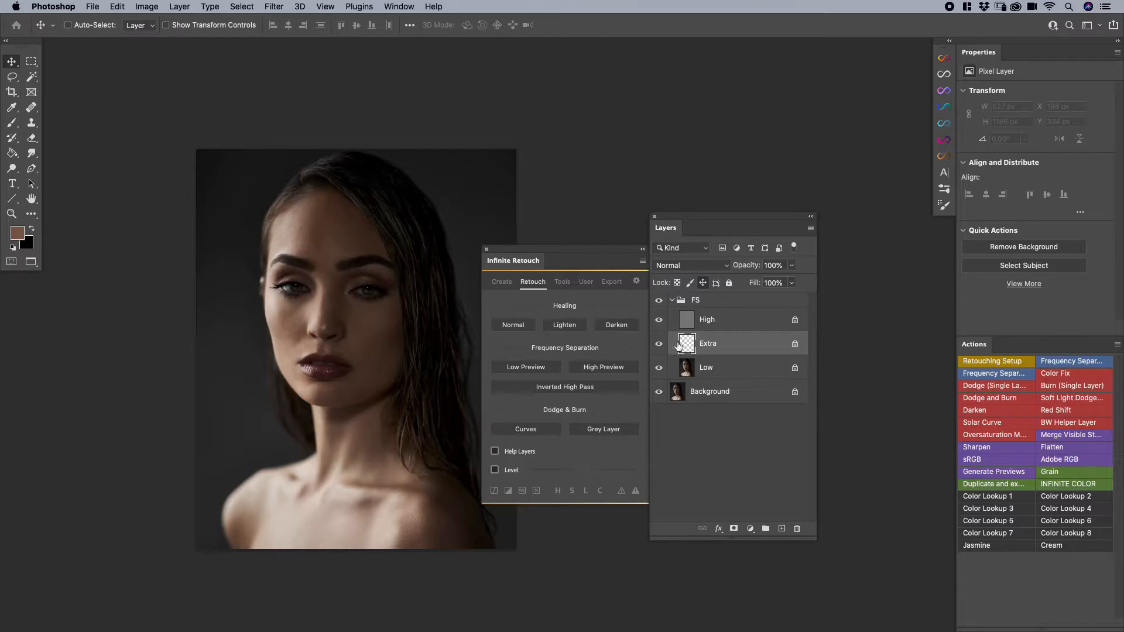
{"action": "key", "text": "b"}
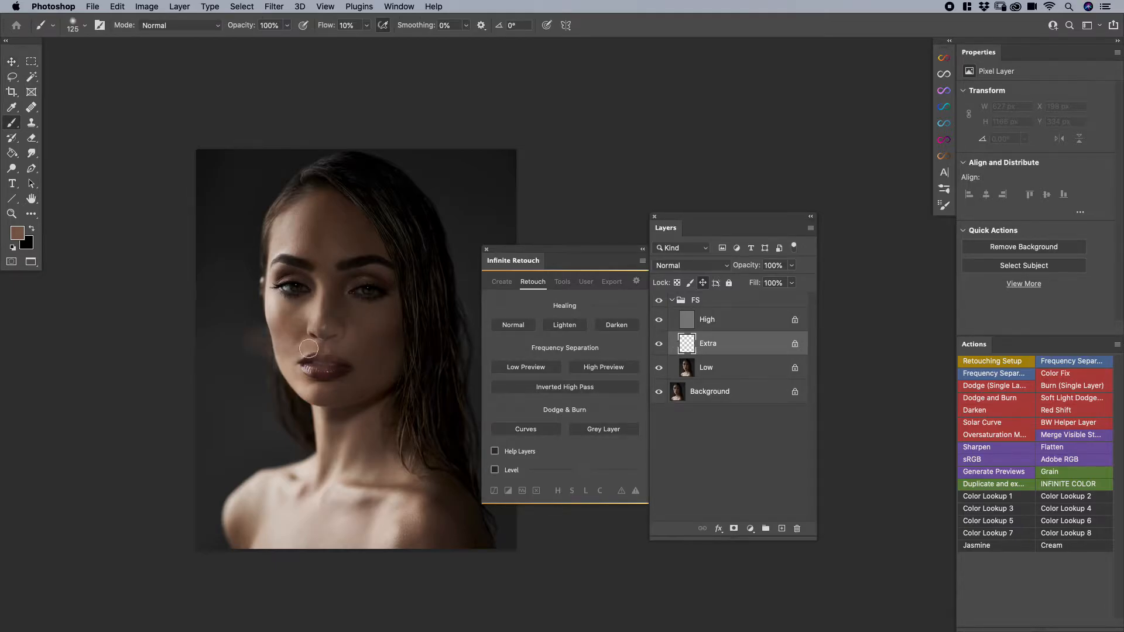
{"action": "left_click_drag", "start_coordinate": [780, 345], "coordinate": [797, 527]}
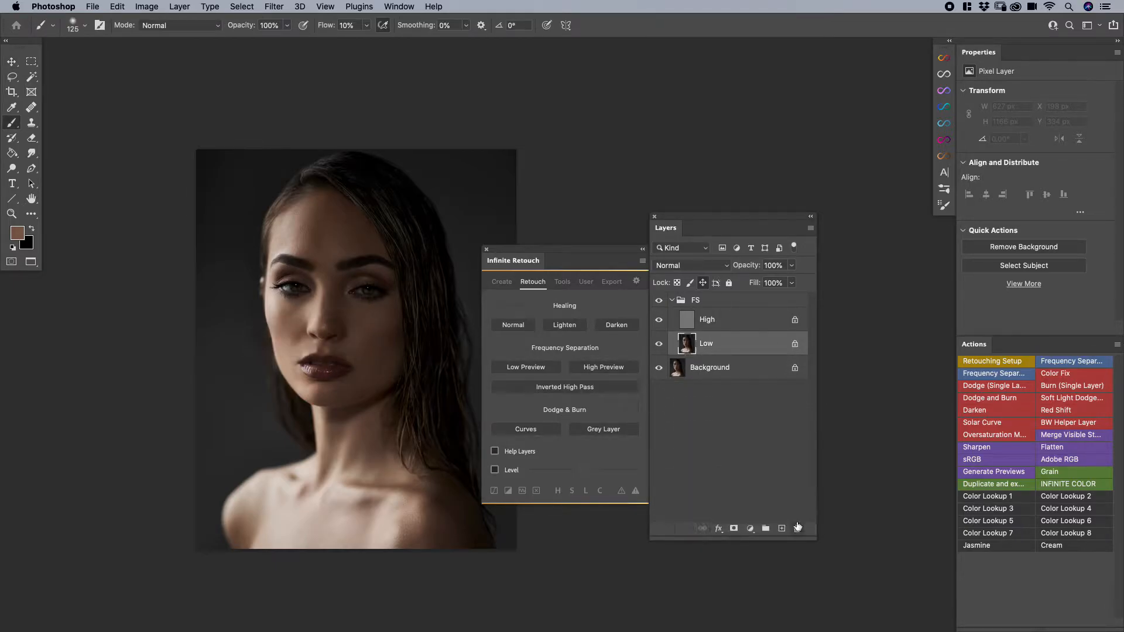
{"action": "left_click", "coordinate": [695, 301]}
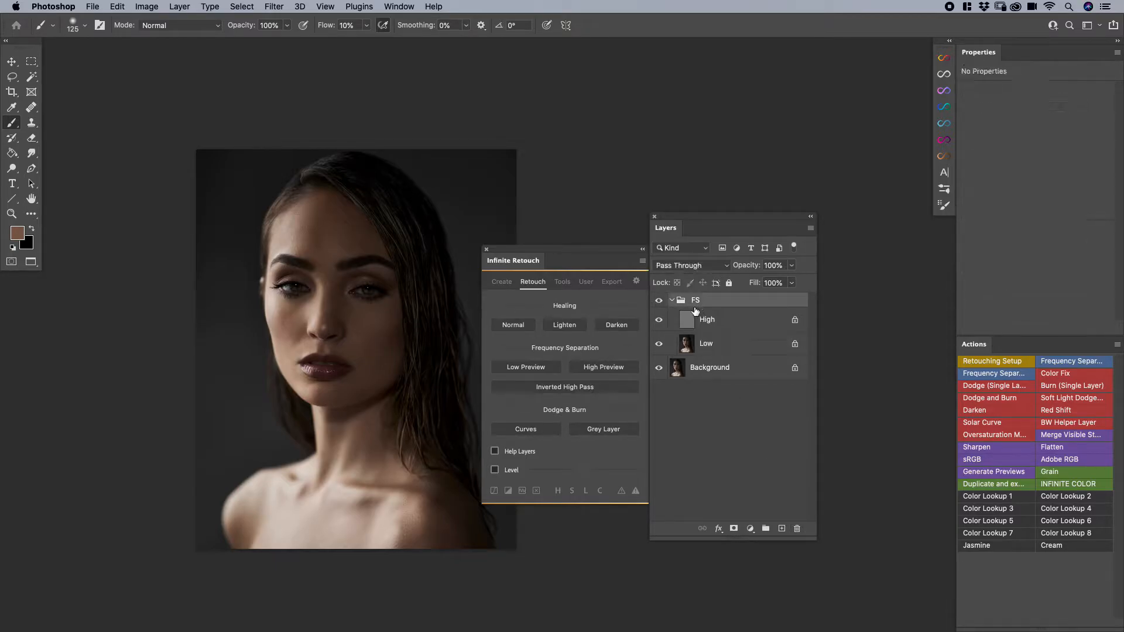
{"action": "left_click", "coordinate": [526, 367]}
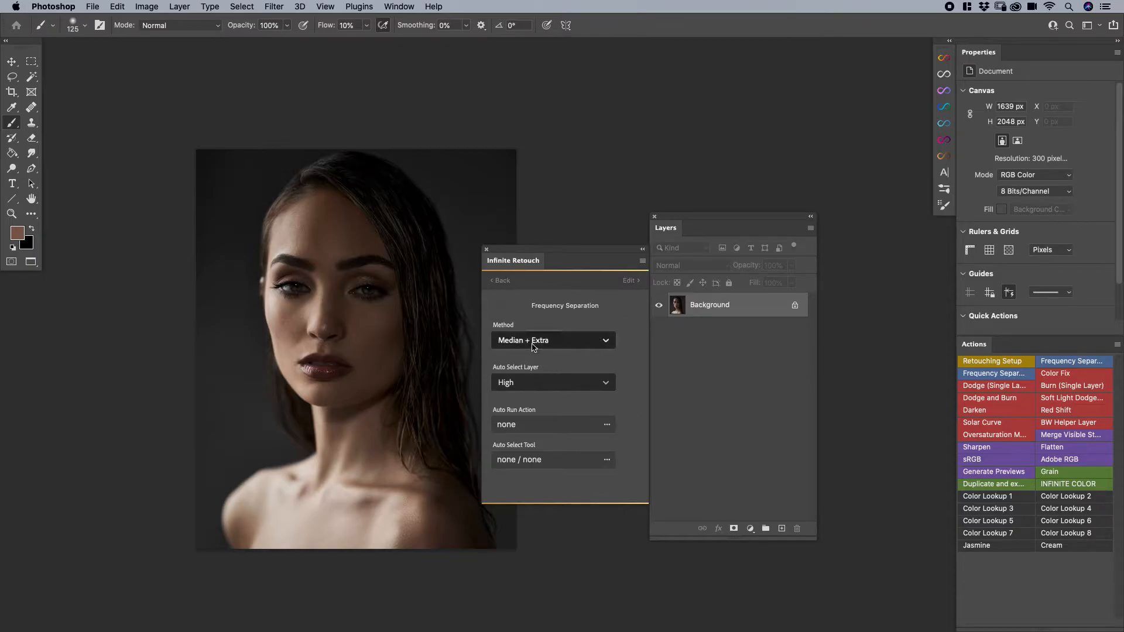
{"action": "left_click", "coordinate": [545, 340]}
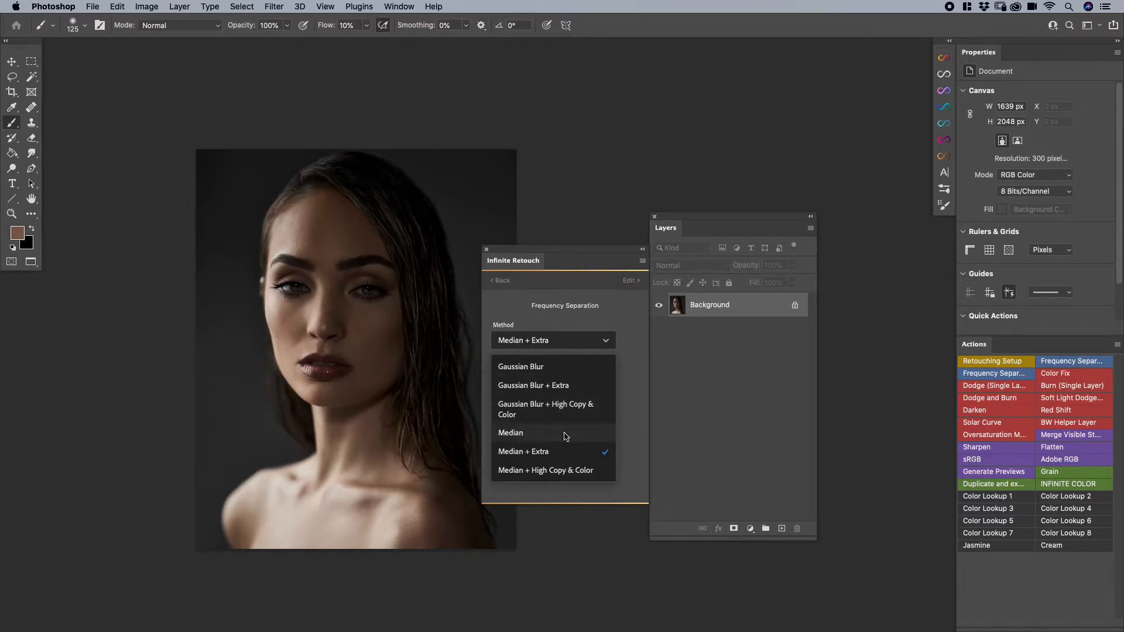
Step: Run Median + High Copy & Color separation and inspect the Color and High Copy layers
{"action": "left_click", "coordinate": [561, 474]}
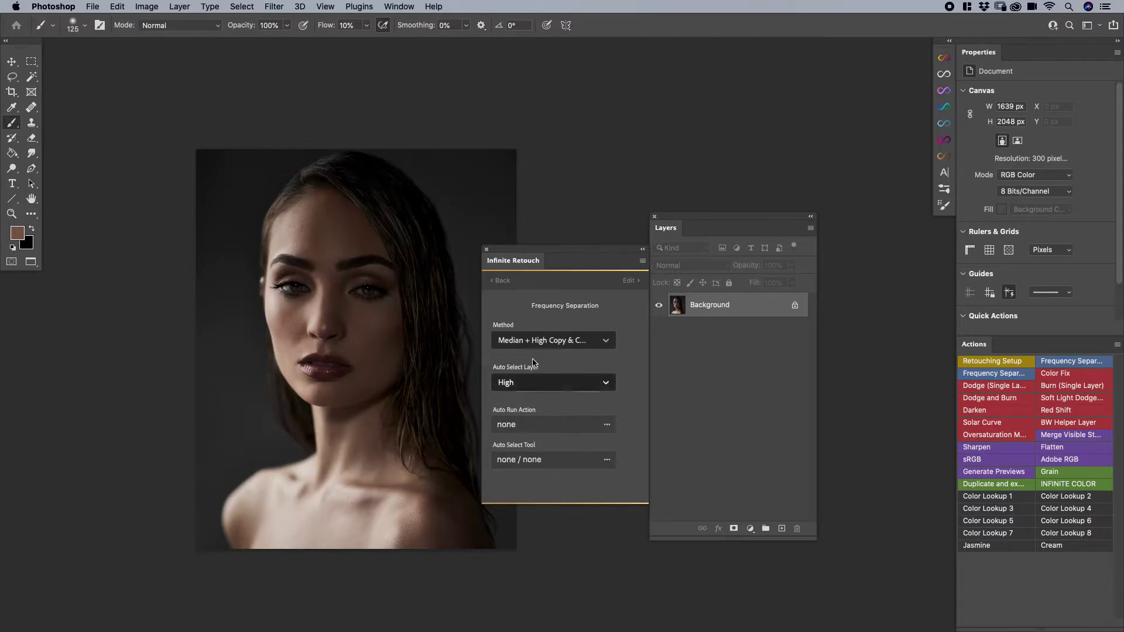
{"action": "left_click", "coordinate": [502, 280]}
{"action": "left_click", "coordinate": [526, 367]}
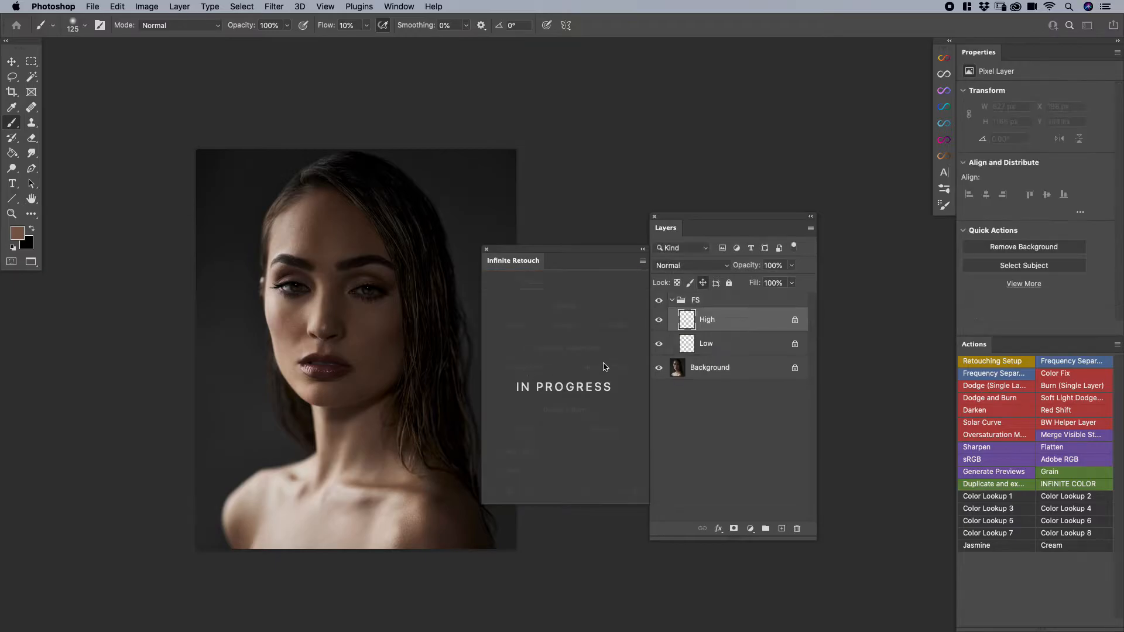
{"action": "left_click", "coordinate": [810, 234]}
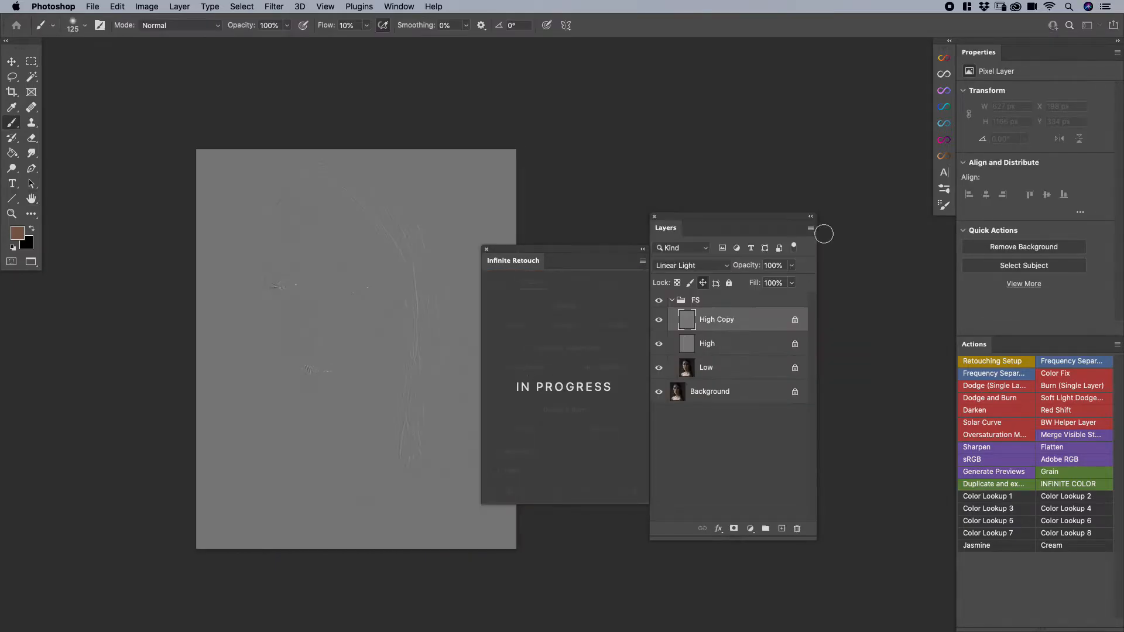
{"action": "left_click", "coordinate": [708, 368]}
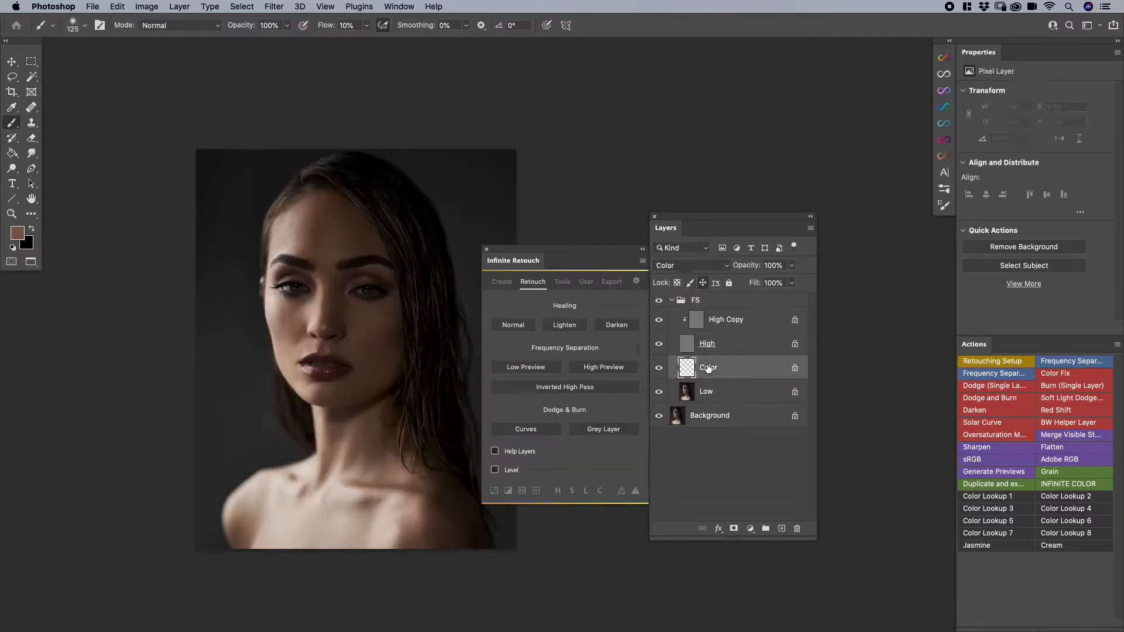
{"action": "left_click", "coordinate": [718, 324]}
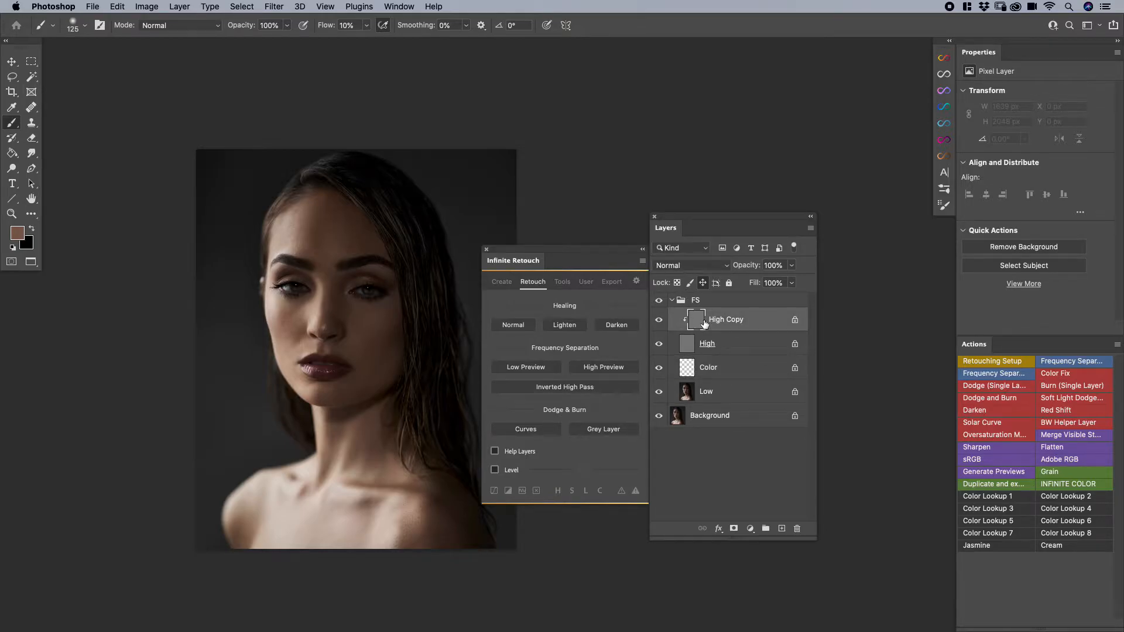
Step: Heal forehead texture on the High Copy layer, sampling only the current layer
{"action": "key", "text": "j"}
{"action": "scroll", "coordinate": [364, 273], "scroll_direction": "up", "scroll_amount": 8}
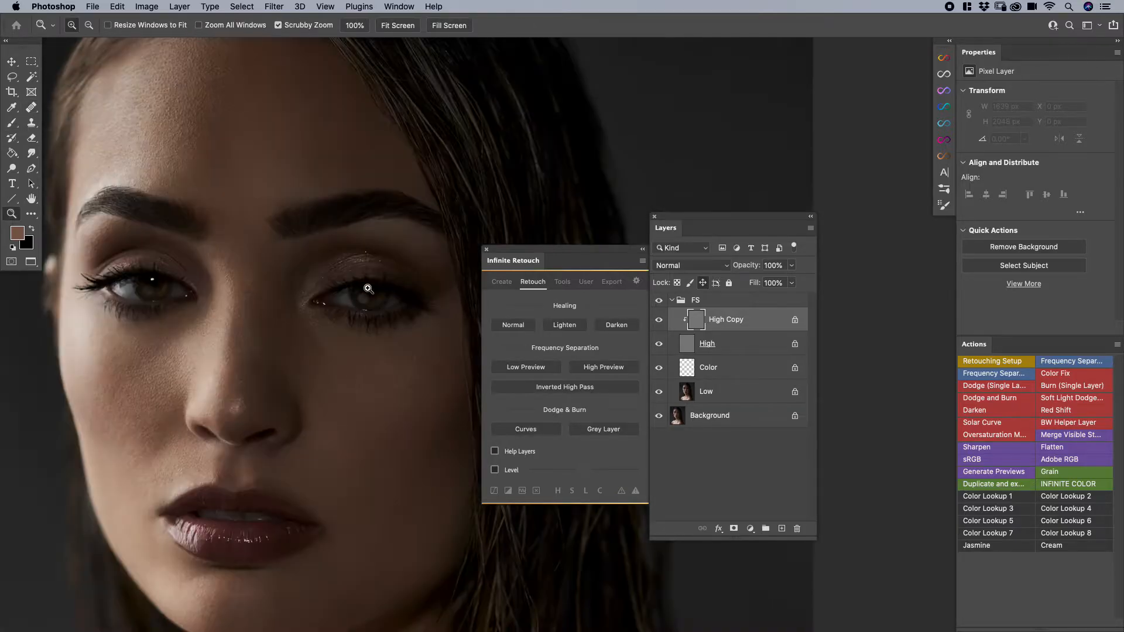
{"action": "left_click", "coordinate": [690, 343]}
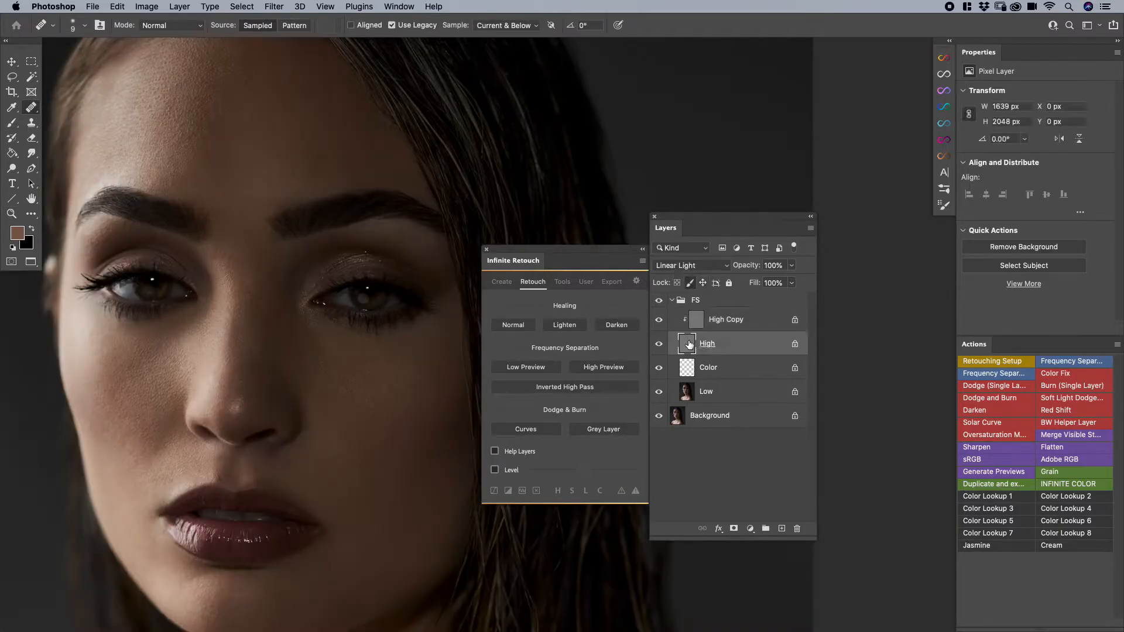
{"action": "left_click", "coordinate": [693, 325]}
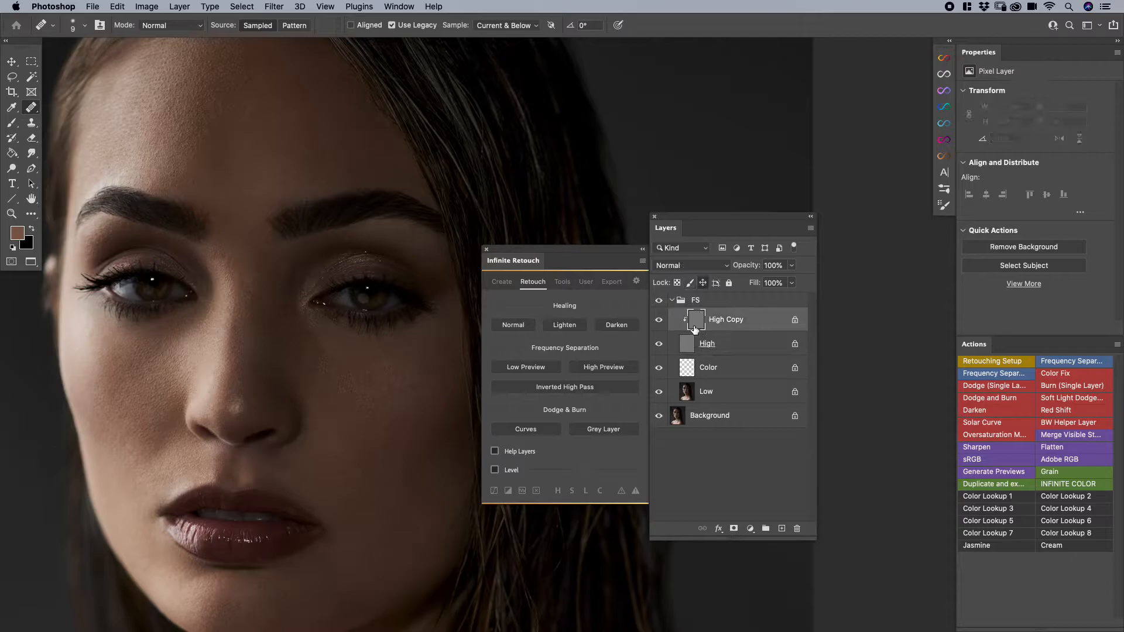
{"action": "key", "text": "bracketright"}
{"action": "scroll", "coordinate": [404, 115], "scroll_direction": "up", "scroll_amount": 2}
{"action": "left_click_drag", "start_coordinate": [366, 109], "coordinate": [307, 97]}
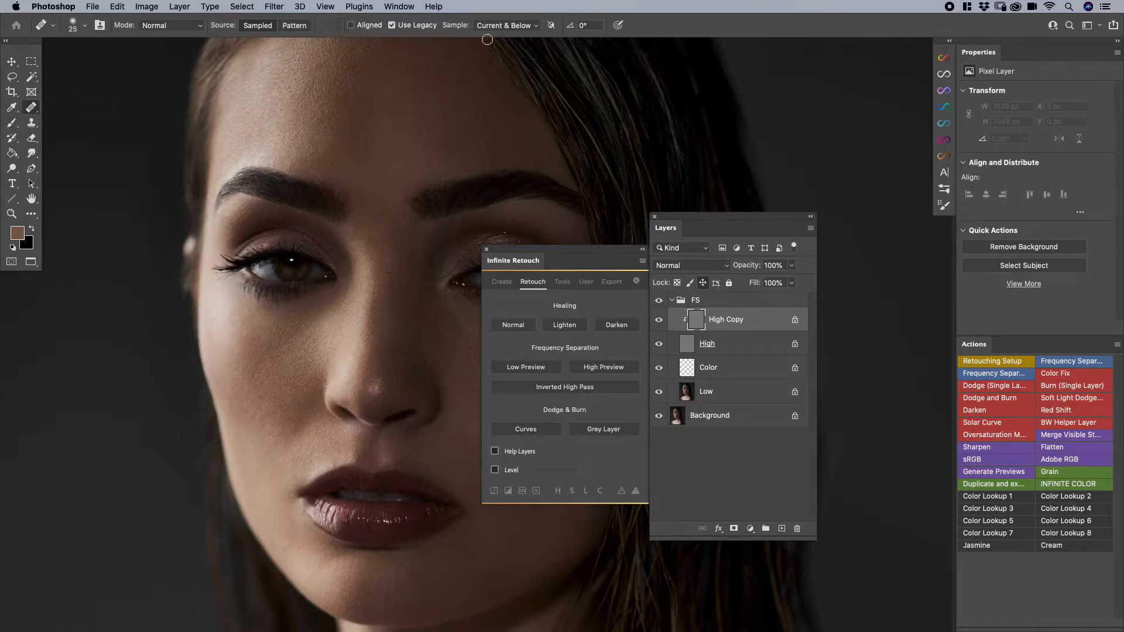
{"action": "left_click", "coordinate": [504, 25]}
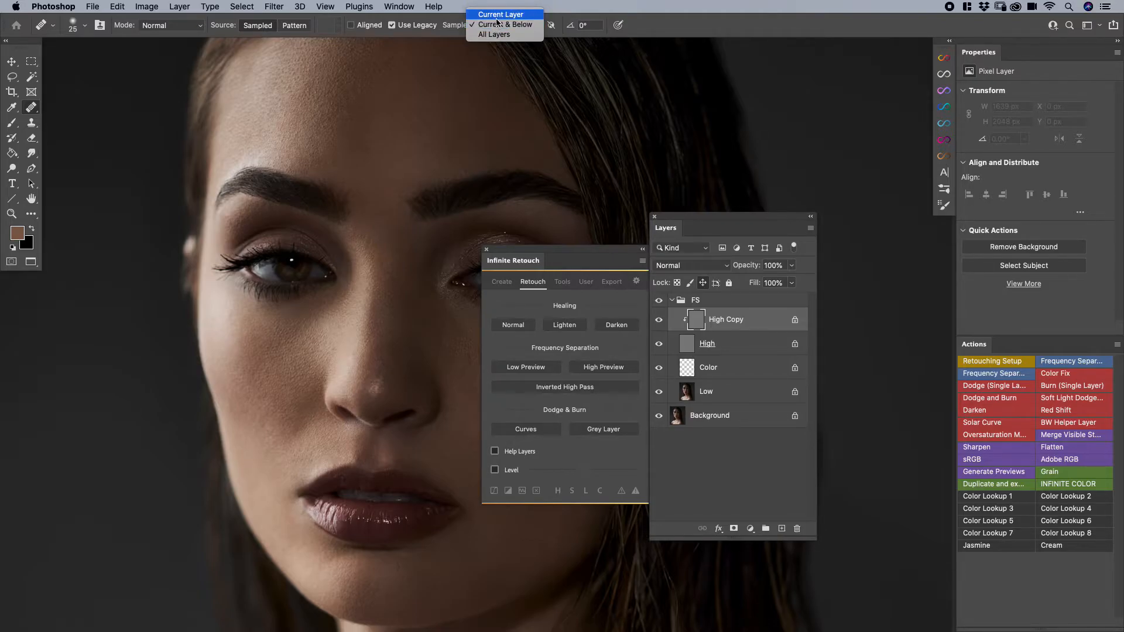
{"action": "left_click", "coordinate": [496, 15]}
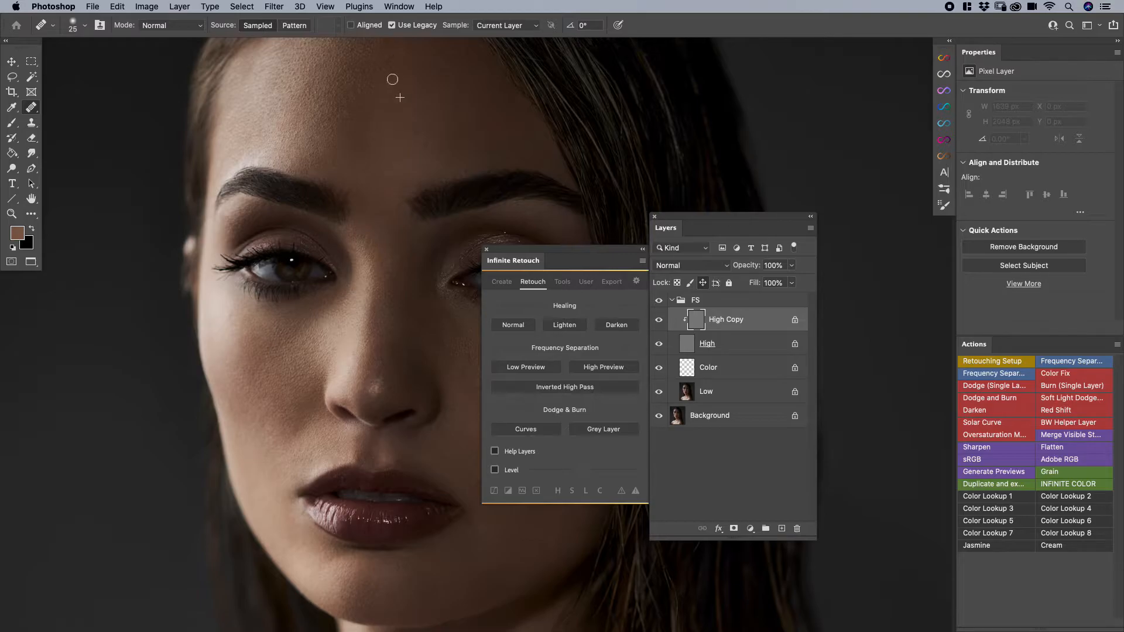
Step: Zoom into the forehead and toggle High Copy visibility to compare, leaving it hidden
{"action": "key", "text": "z"}
{"action": "left_click", "coordinate": [334, 92]}
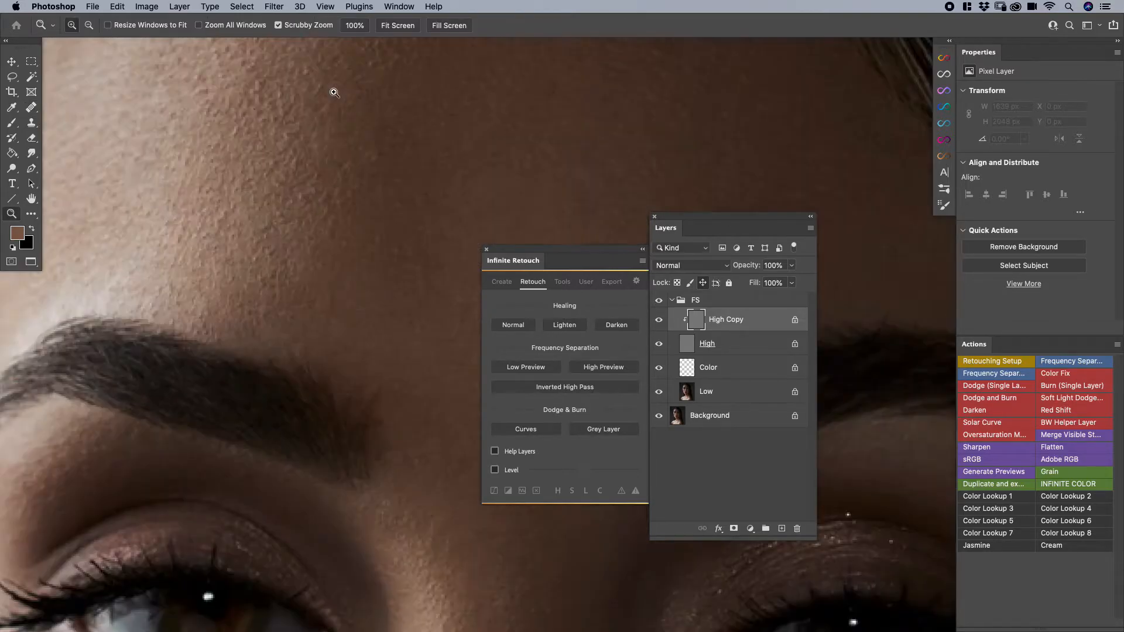
{"action": "key", "text": "j"}
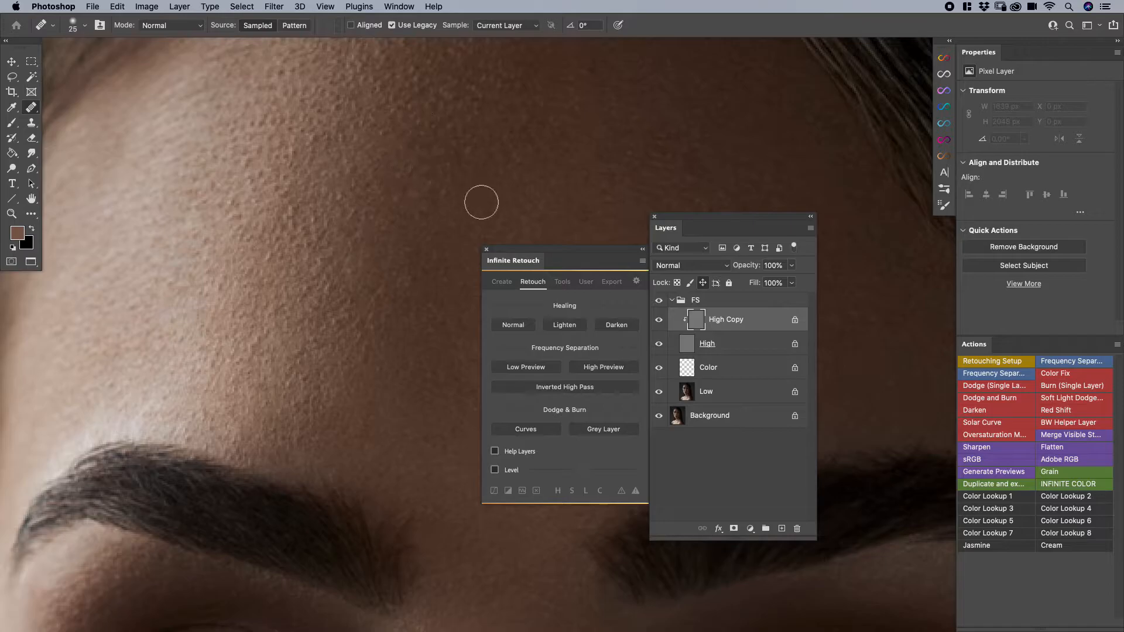
{"action": "left_click", "coordinate": [659, 319]}
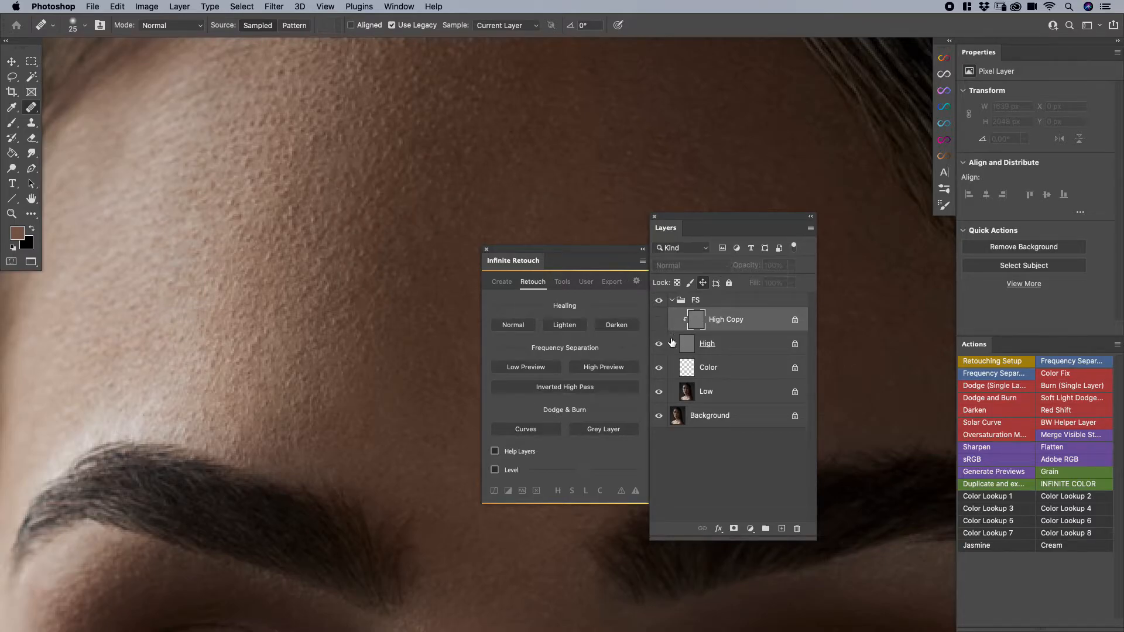
{"action": "left_click", "coordinate": [680, 343]}
{"action": "left_click", "coordinate": [659, 319]}
{"action": "left_click", "coordinate": [698, 320]}
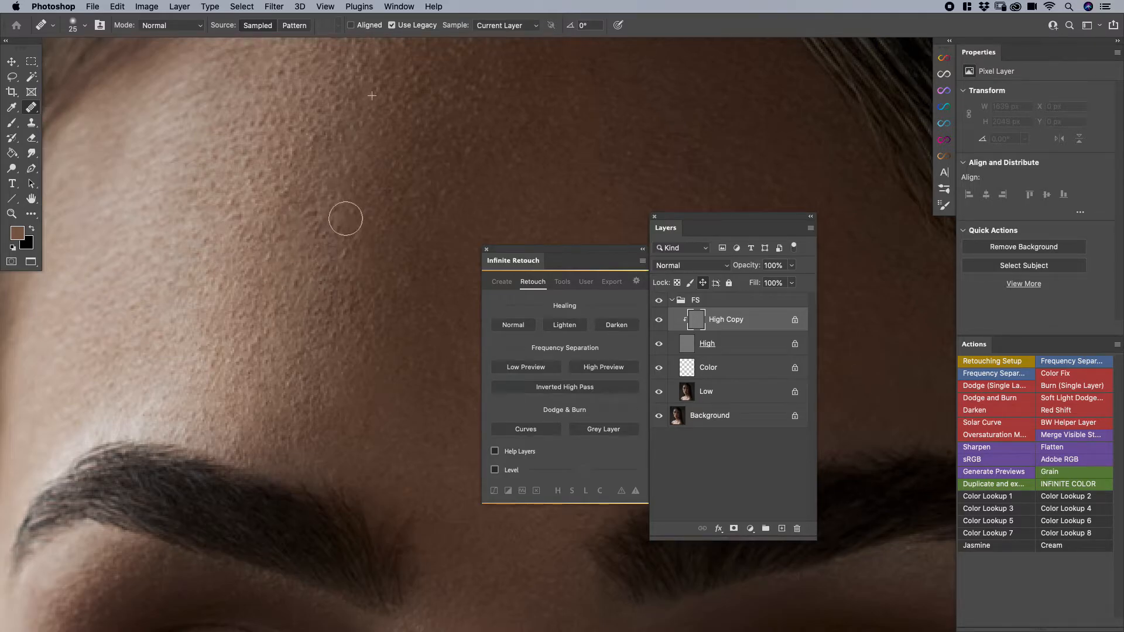
{"action": "left_click", "coordinate": [659, 319]}
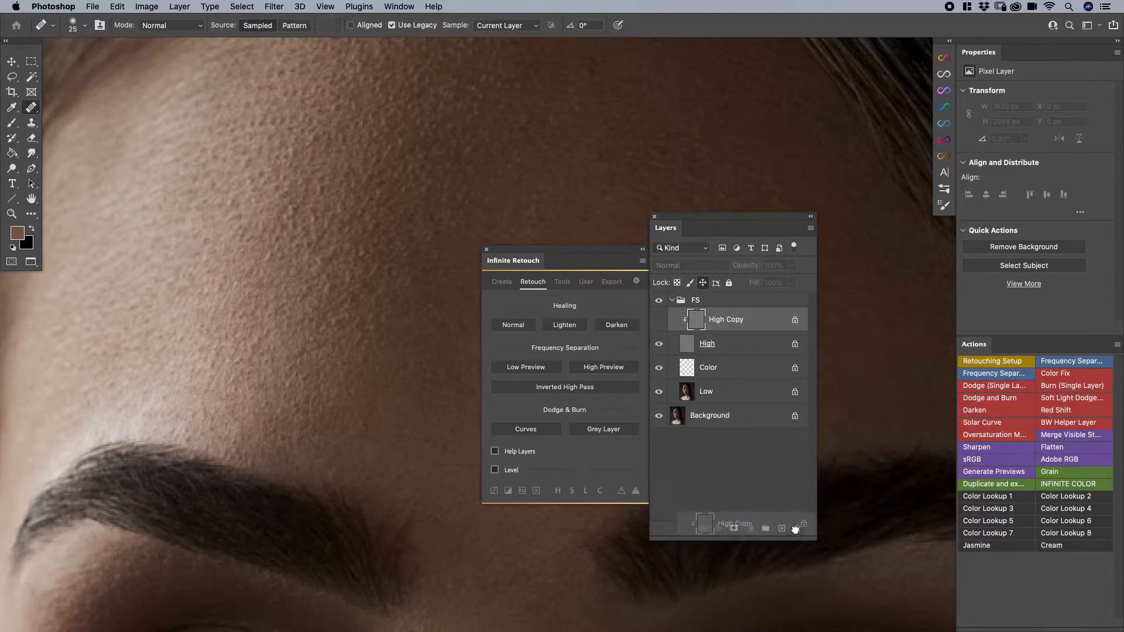
Step: Delete the High Copy layer and set the Low Preview preset's method to Median + Extra
{"action": "left_click_drag", "start_coordinate": [734, 319], "coordinate": [796, 527]}
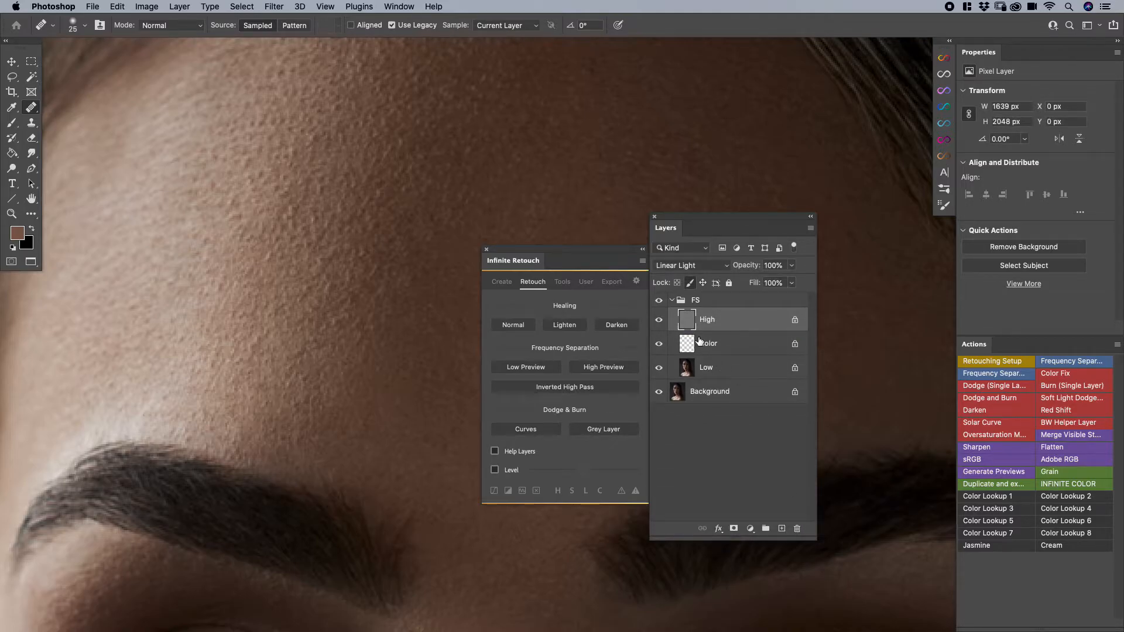
{"action": "left_click", "coordinate": [544, 367]}
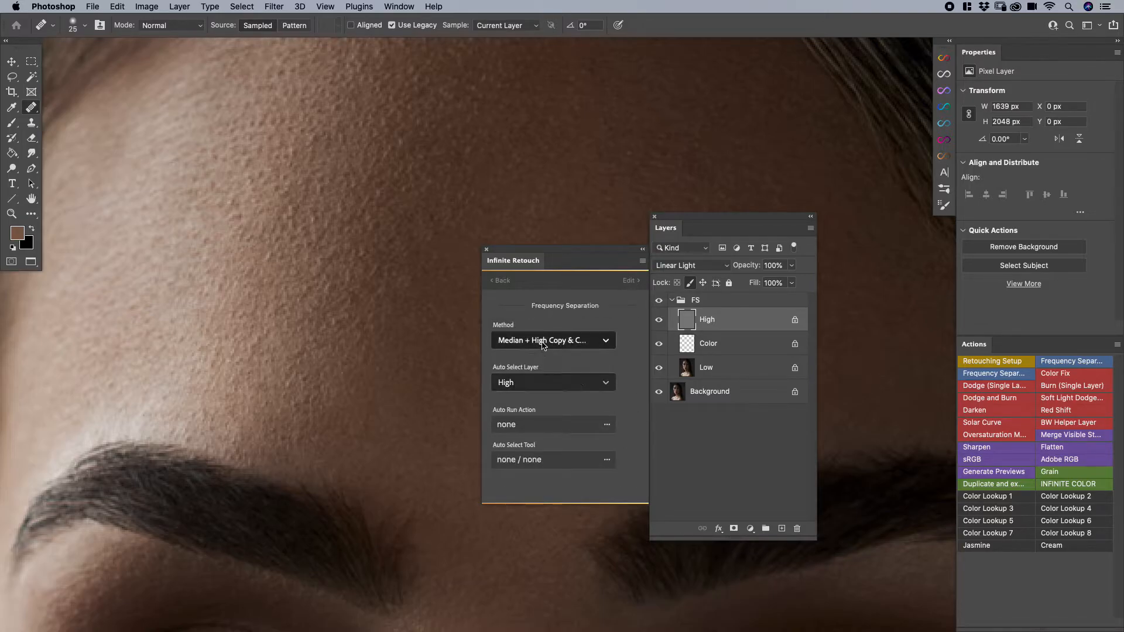
{"action": "left_click", "coordinate": [542, 342]}
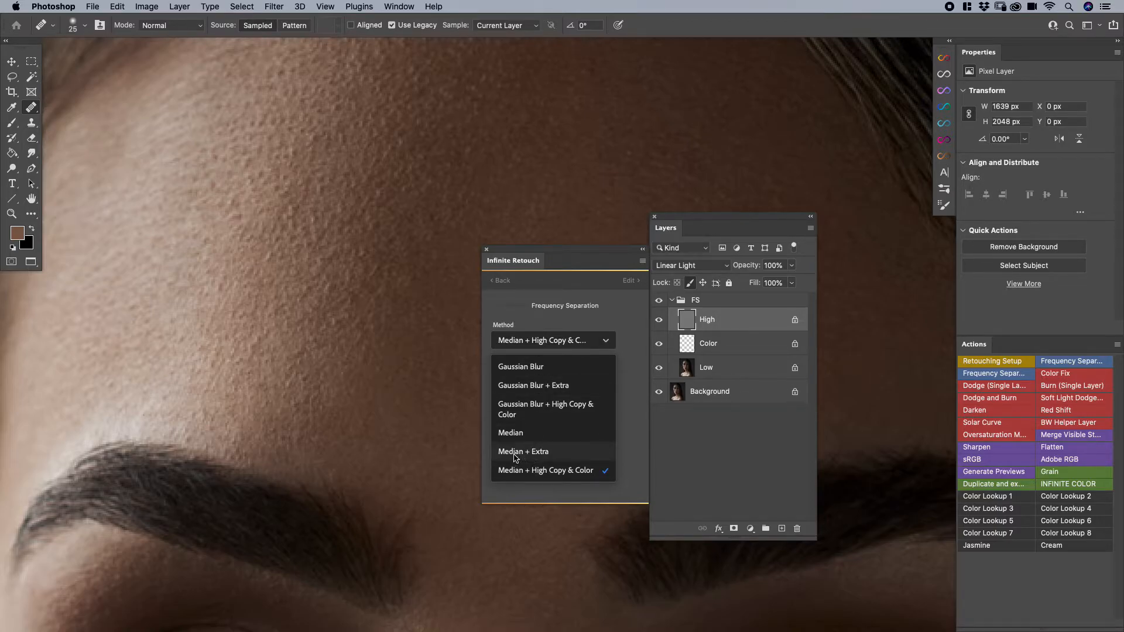
{"action": "left_click", "coordinate": [580, 308]}
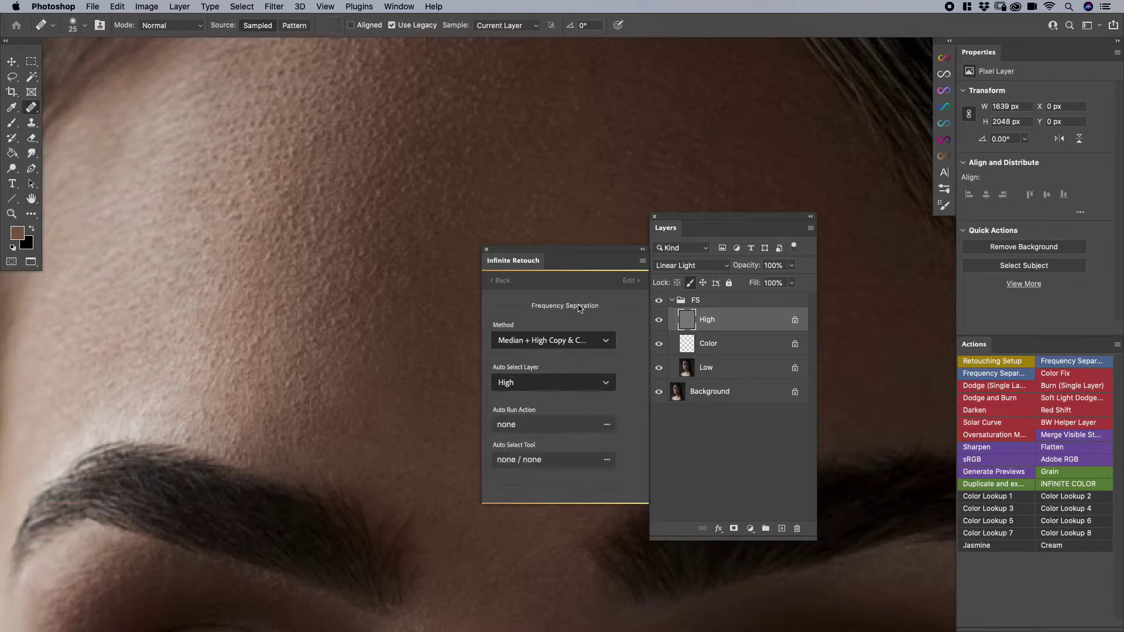
{"action": "left_click", "coordinate": [538, 342]}
{"action": "left_click", "coordinate": [527, 450]}
{"action": "left_click_drag", "start_coordinate": [558, 260], "coordinate": [516, 253]}
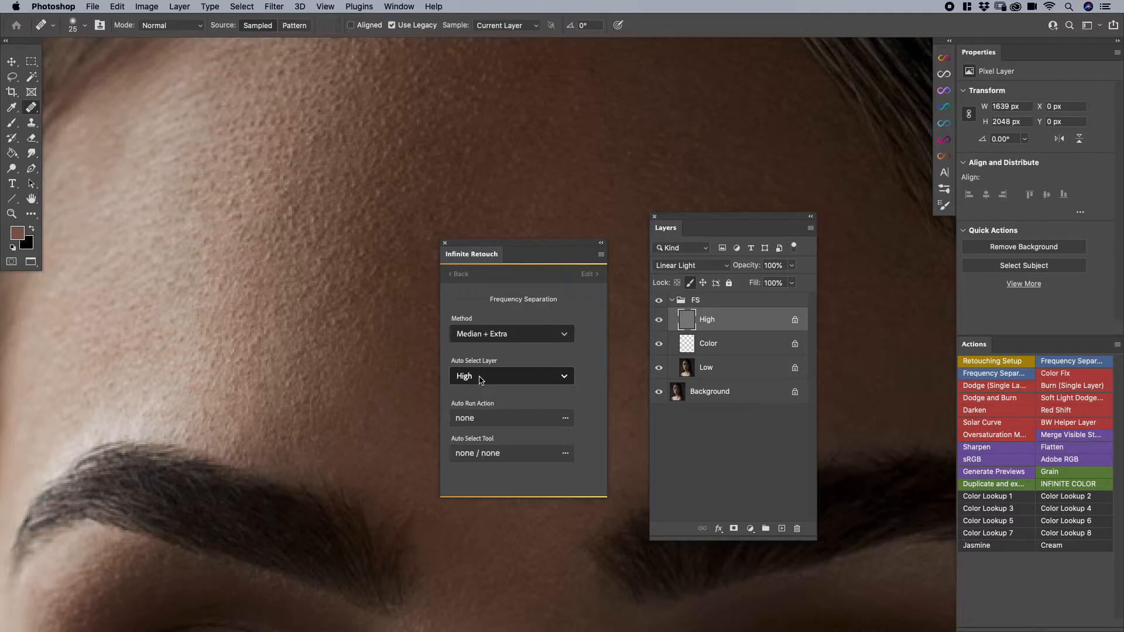
Step: Set the preset to auto-select the Extra layer with the Brush Tool as primary tool
{"action": "left_click", "coordinate": [468, 377]}
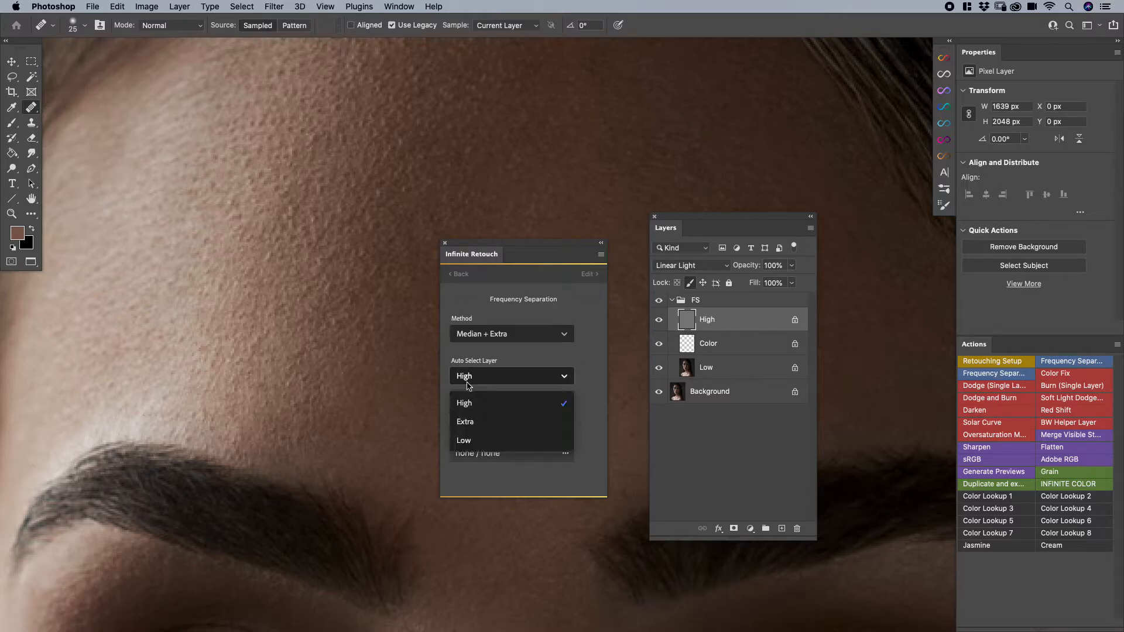
{"action": "left_click", "coordinate": [466, 421]}
{"action": "left_click", "coordinate": [490, 453]}
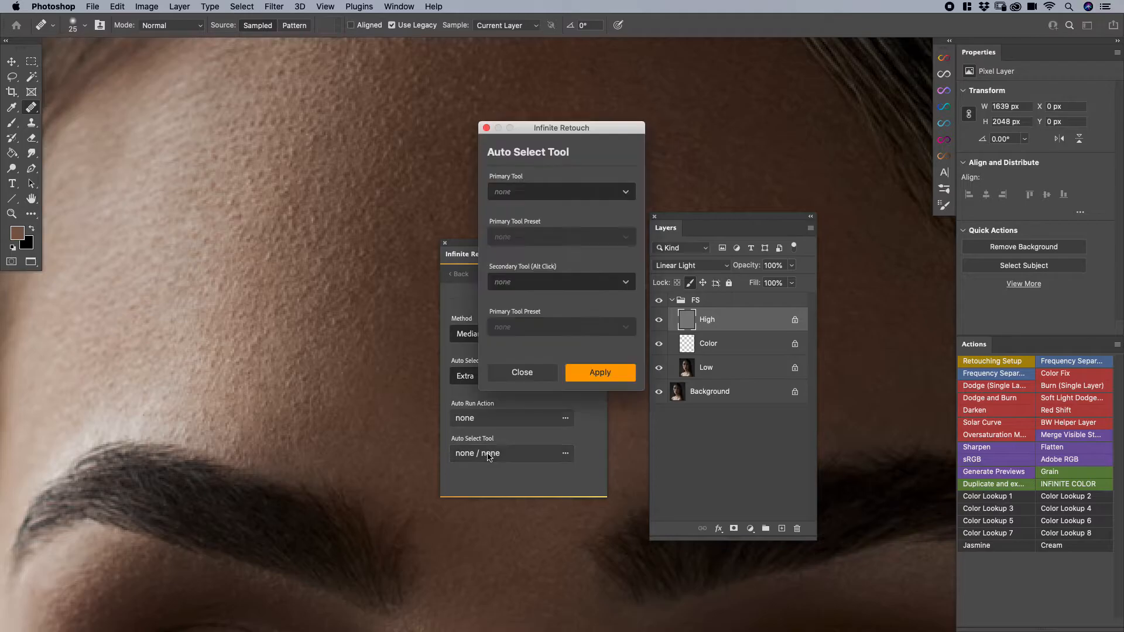
{"action": "left_click", "coordinate": [543, 191]}
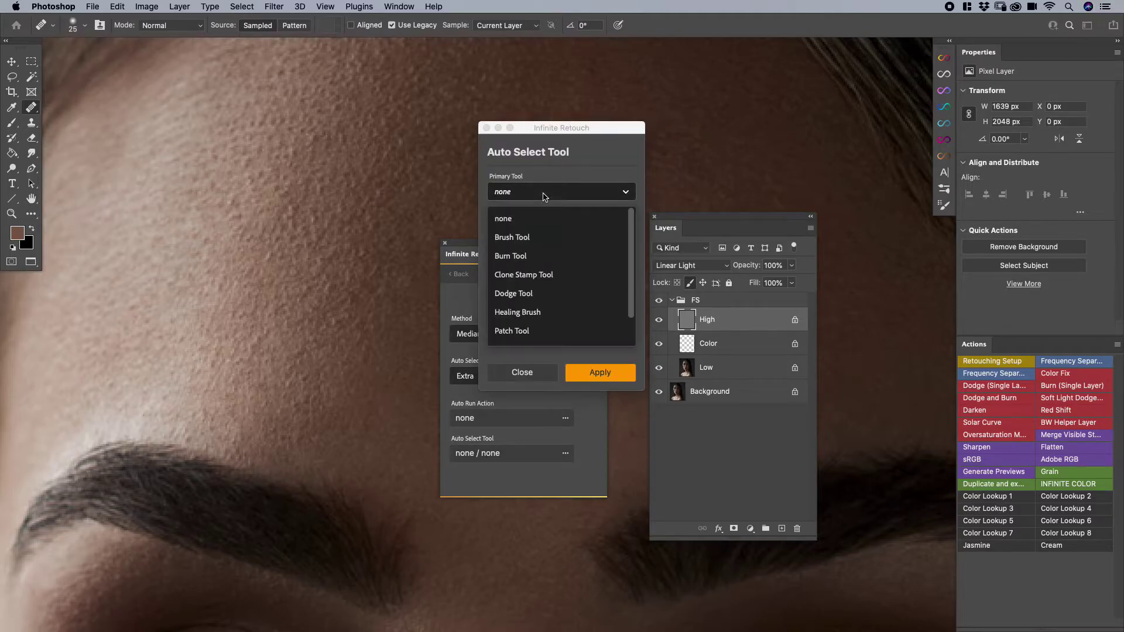
{"action": "left_click", "coordinate": [514, 237]}
{"action": "left_click", "coordinate": [595, 374]}
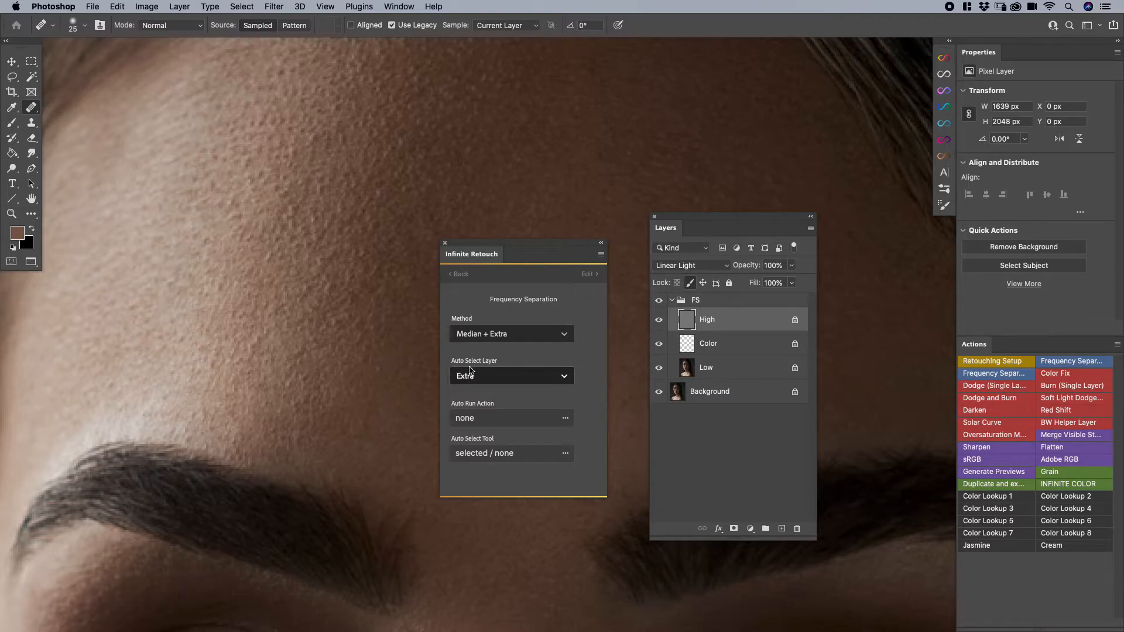
{"action": "left_click", "coordinate": [460, 274]}
Step: Delete the FS group, rerun Low Preview separation, then reopen the Normal and Low Preview settings
{"action": "left_click", "coordinate": [694, 301]}
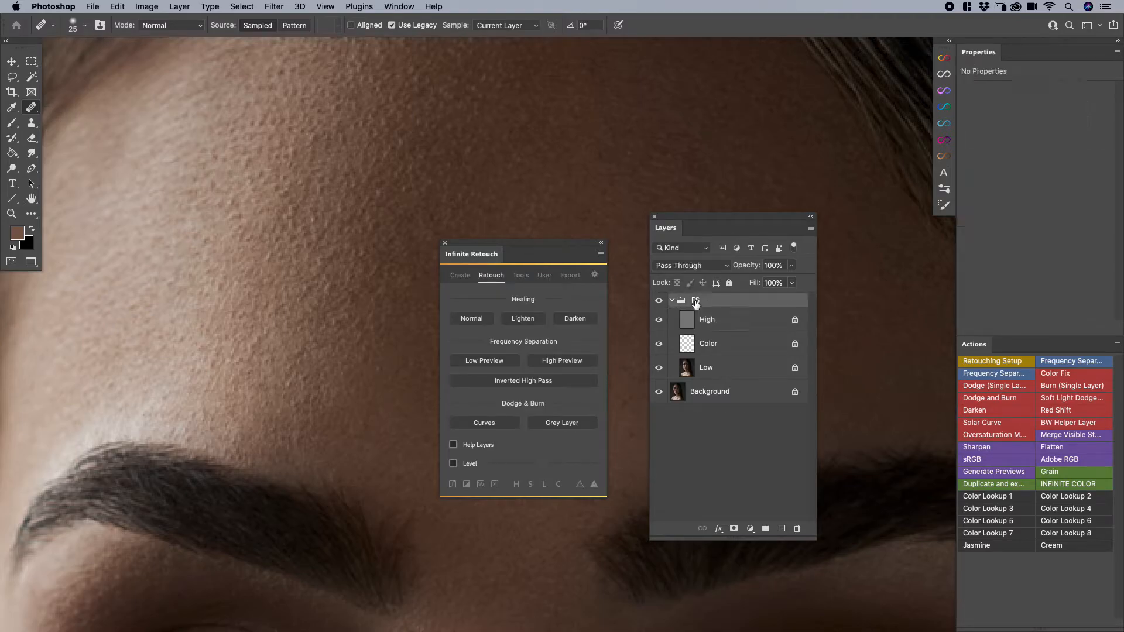
{"action": "left_click_drag", "start_coordinate": [694, 301], "coordinate": [797, 528]}
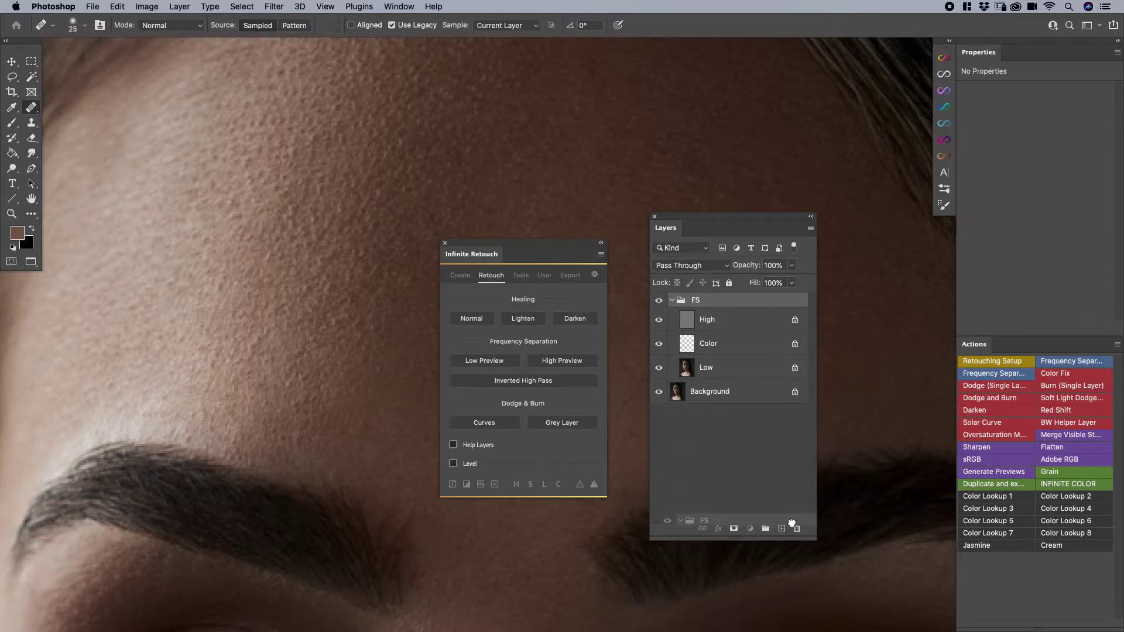
{"action": "left_click", "coordinate": [484, 360]}
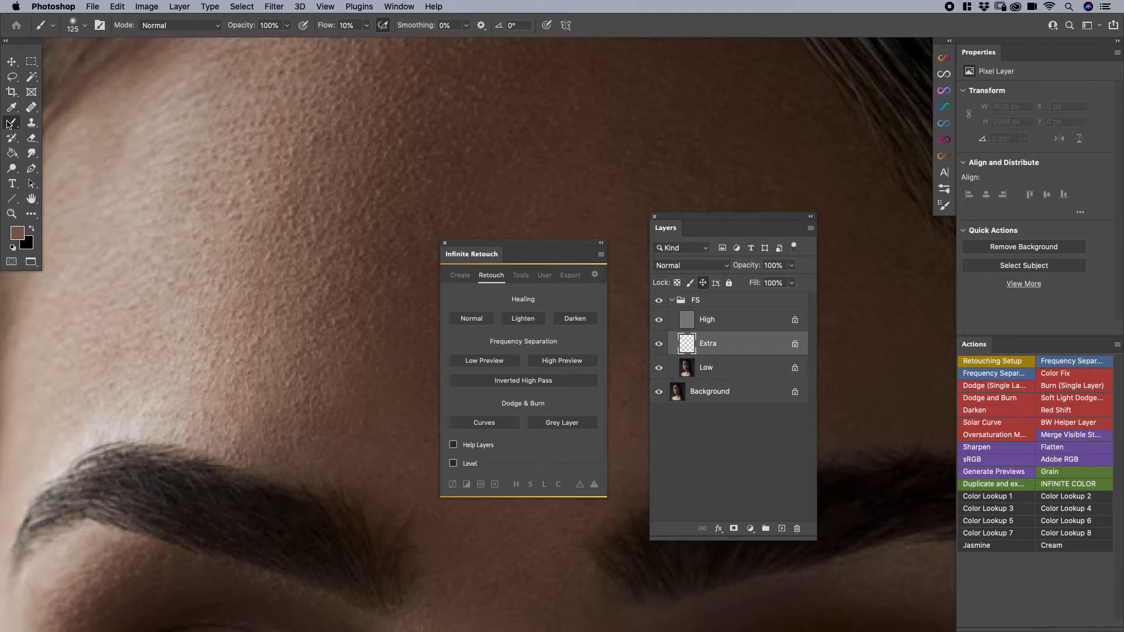
{"action": "left_click", "coordinate": [478, 321]}
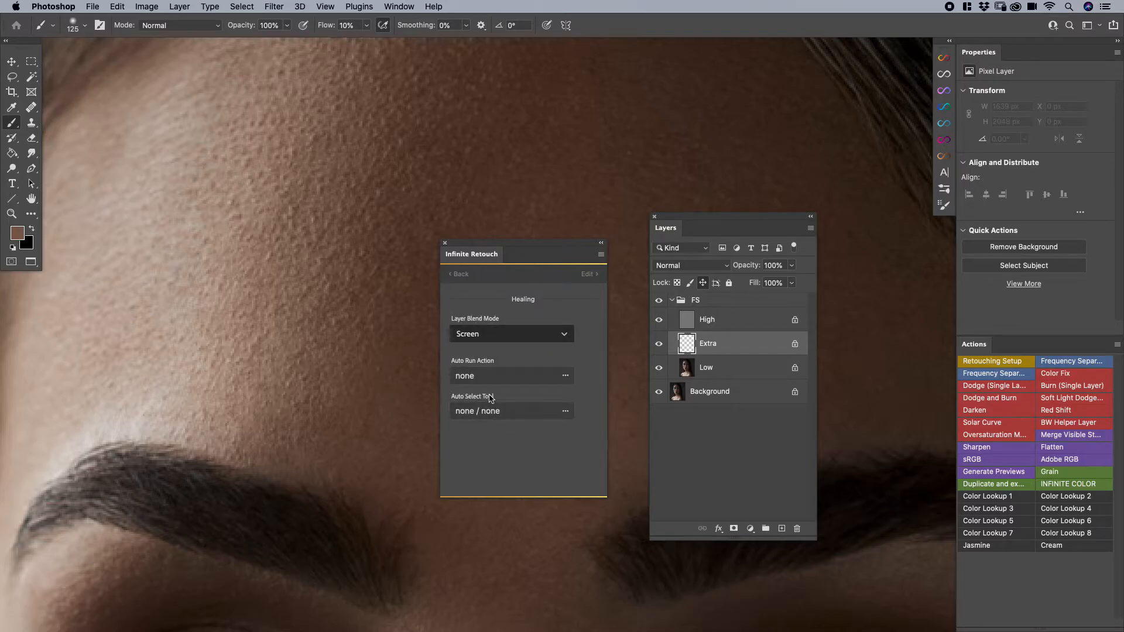
{"action": "left_click", "coordinate": [460, 275]}
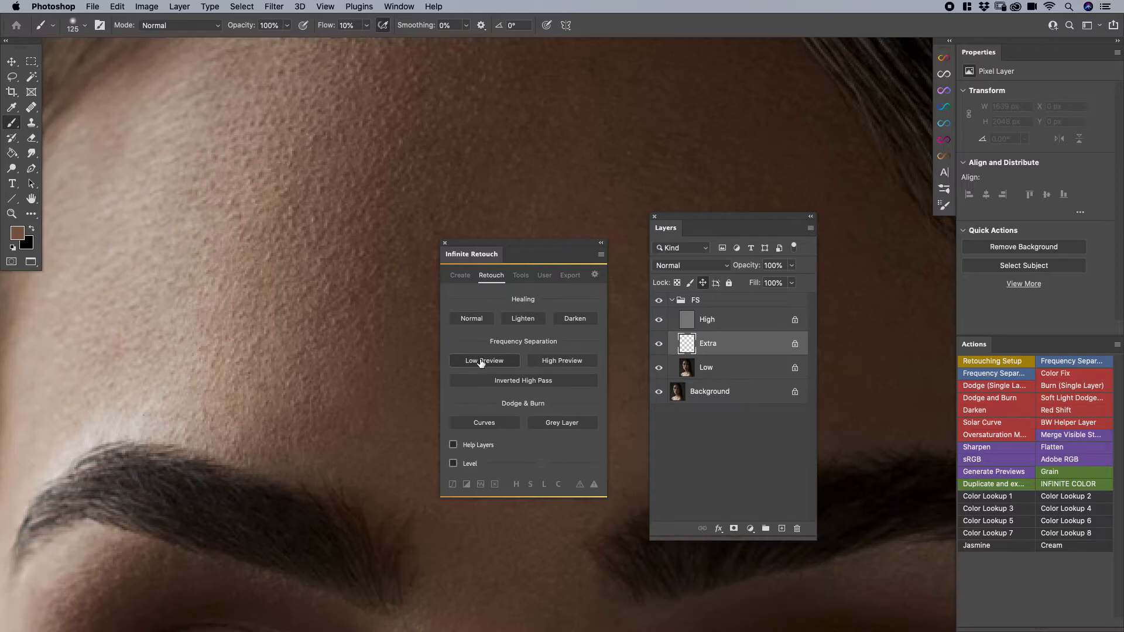
{"action": "left_click", "coordinate": [480, 363]}
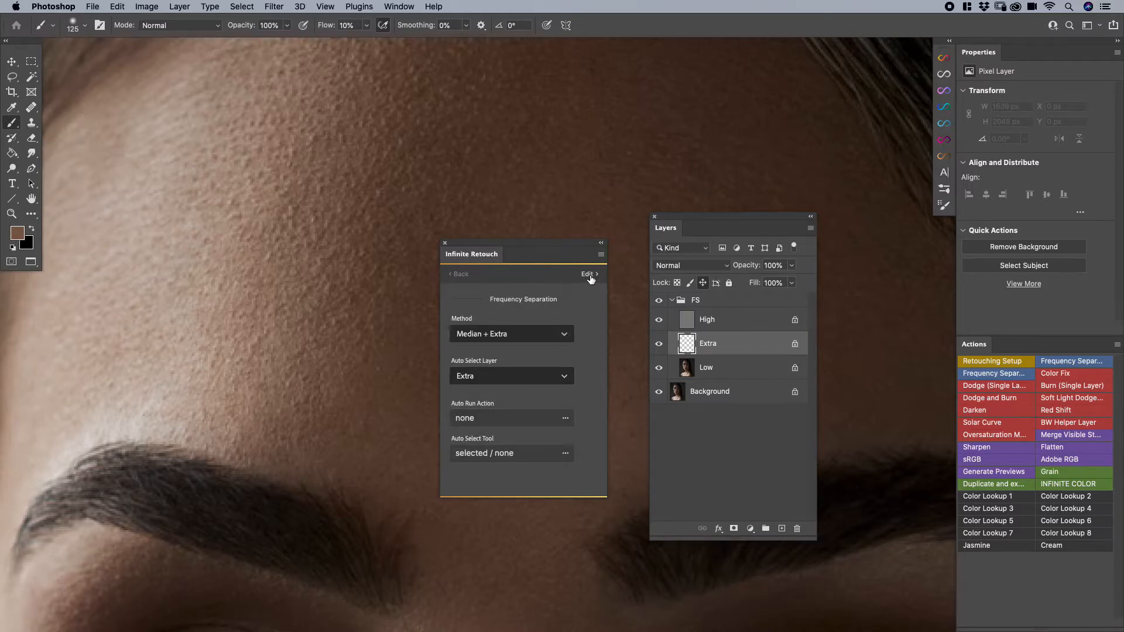
{"action": "left_click", "coordinate": [591, 275]}
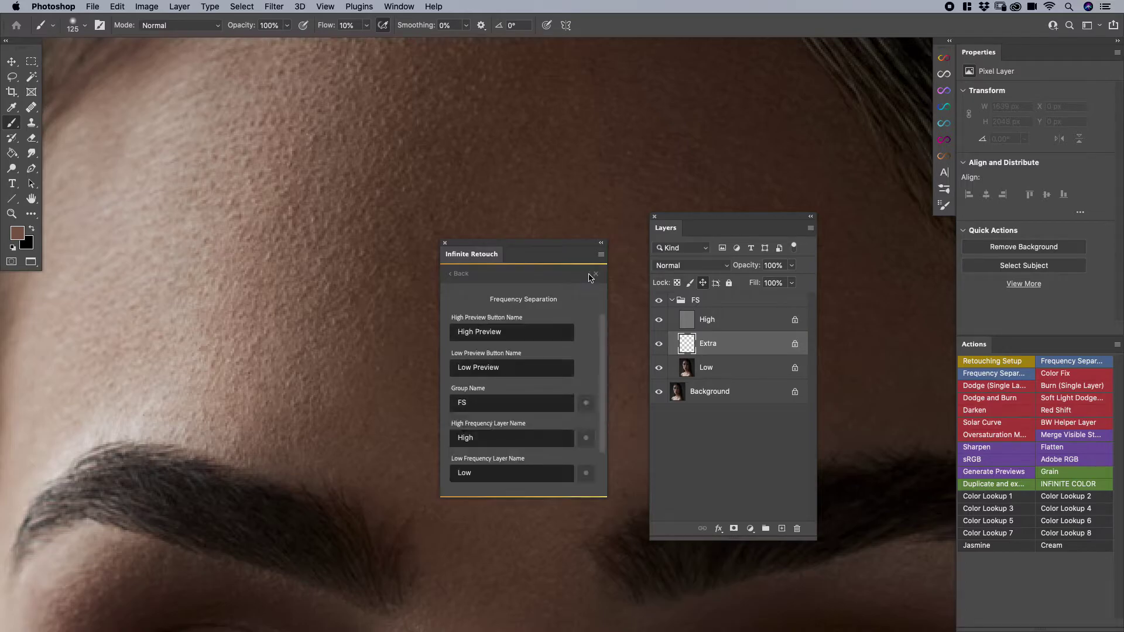
{"action": "double_click", "coordinate": [487, 332]}
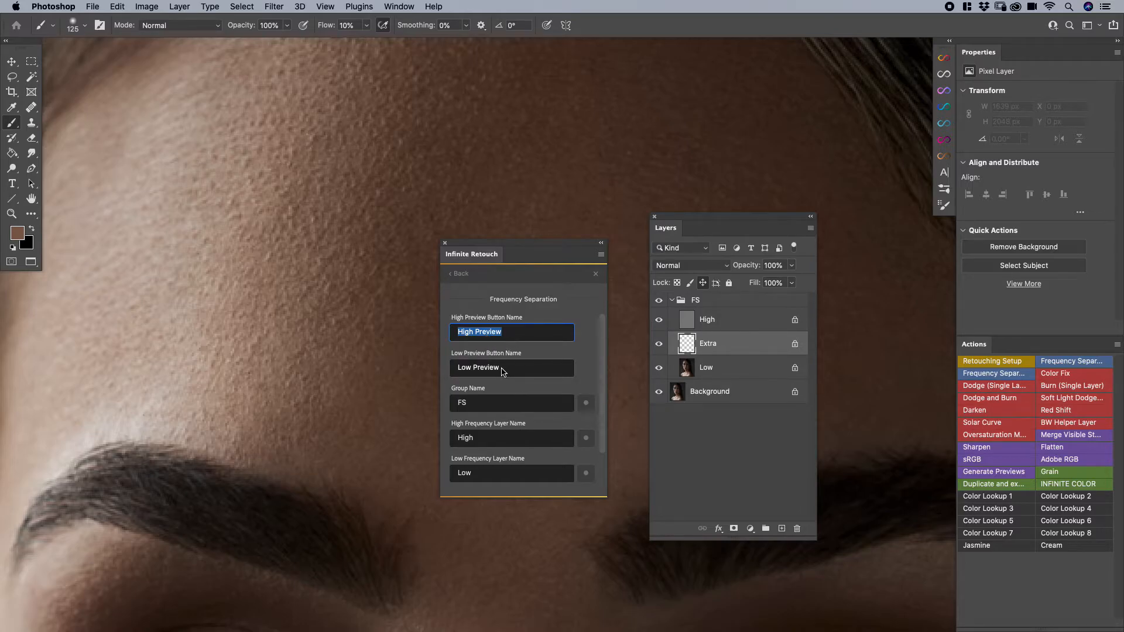
{"action": "double_click", "coordinate": [502, 370]}
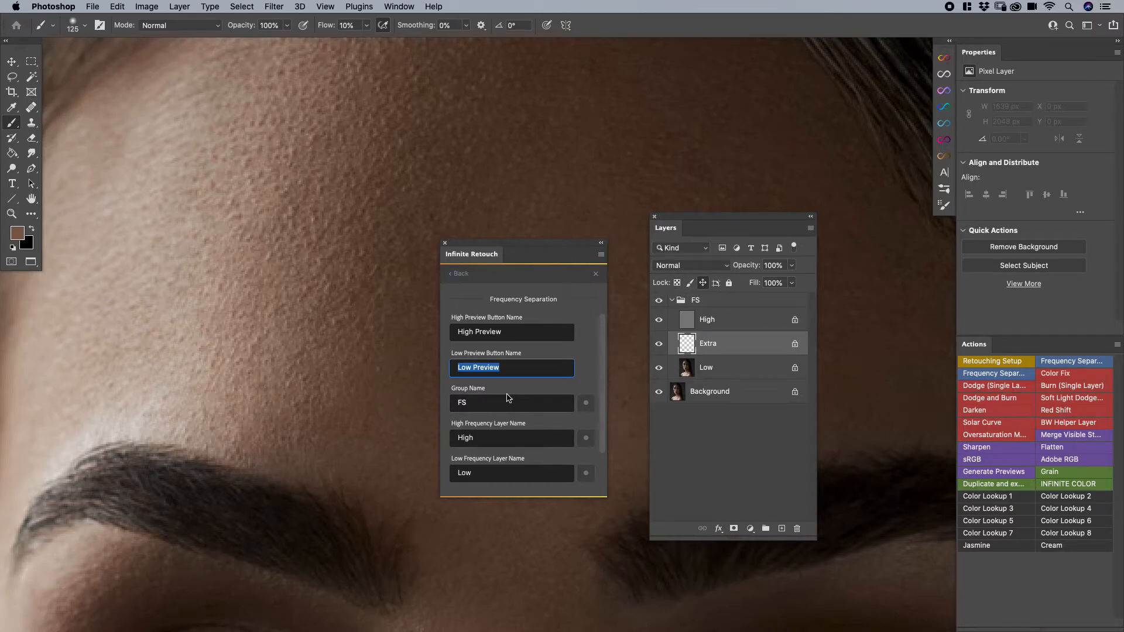
{"action": "left_click", "coordinate": [585, 403]}
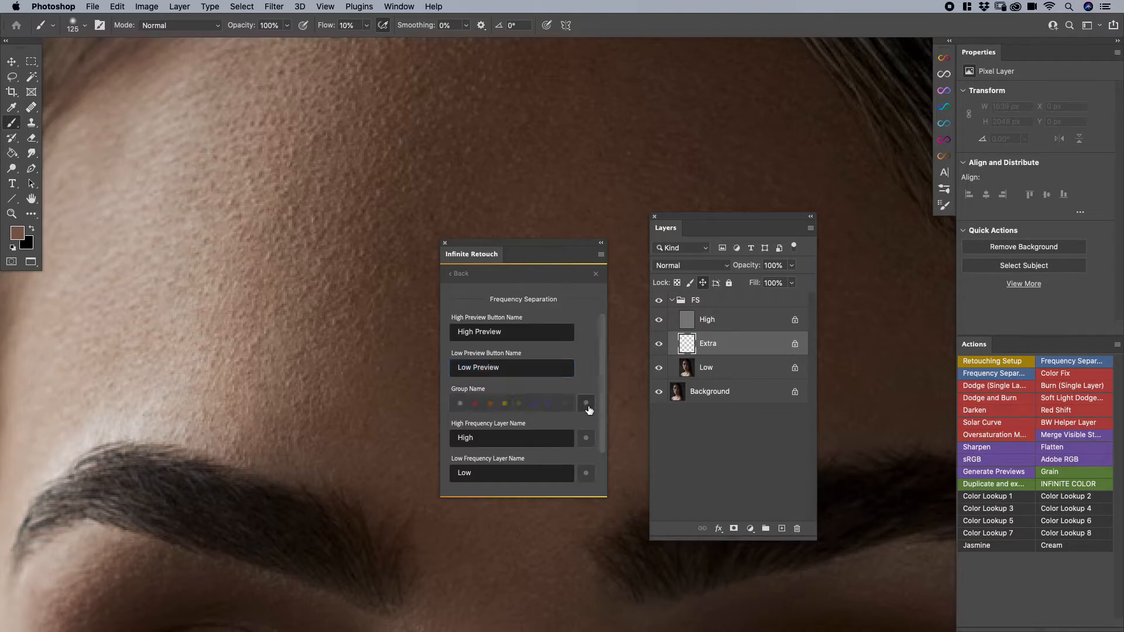
Step: Return to the main Retouch buttons, delete the FS group and fit the portrait on screen
{"action": "left_click", "coordinate": [459, 274]}
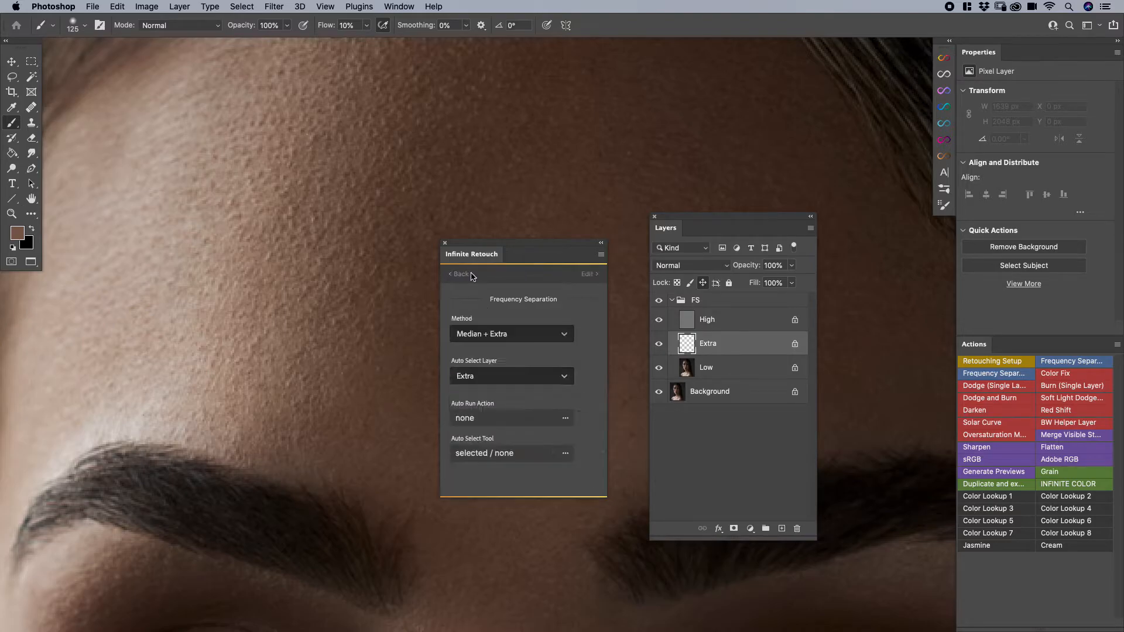
{"action": "left_click", "coordinate": [464, 274]}
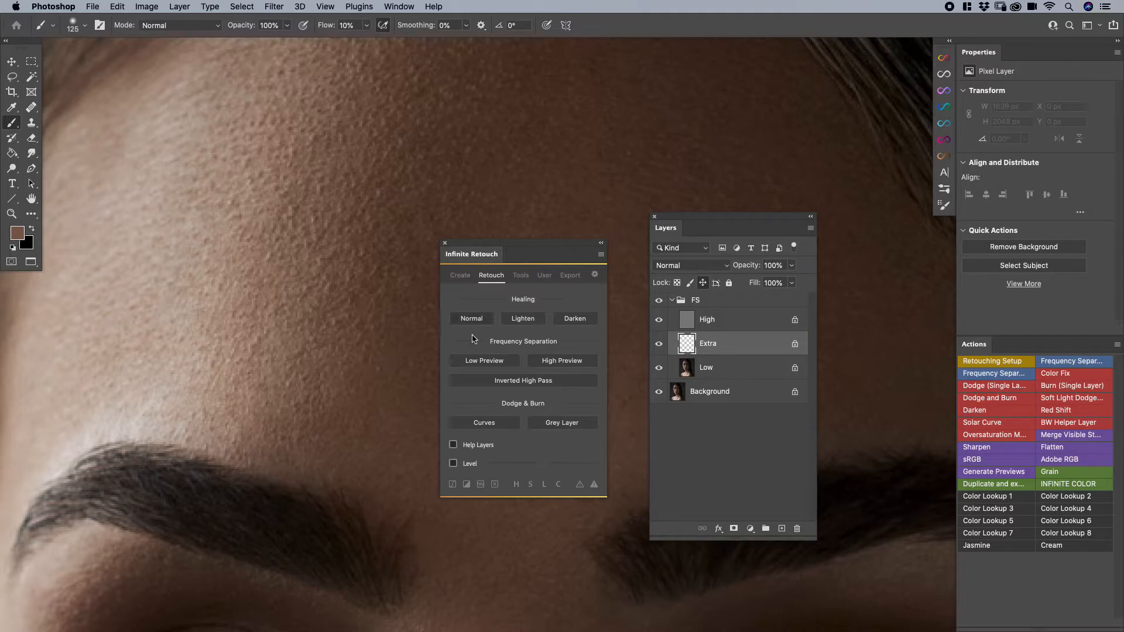
{"action": "left_click", "coordinate": [686, 300]}
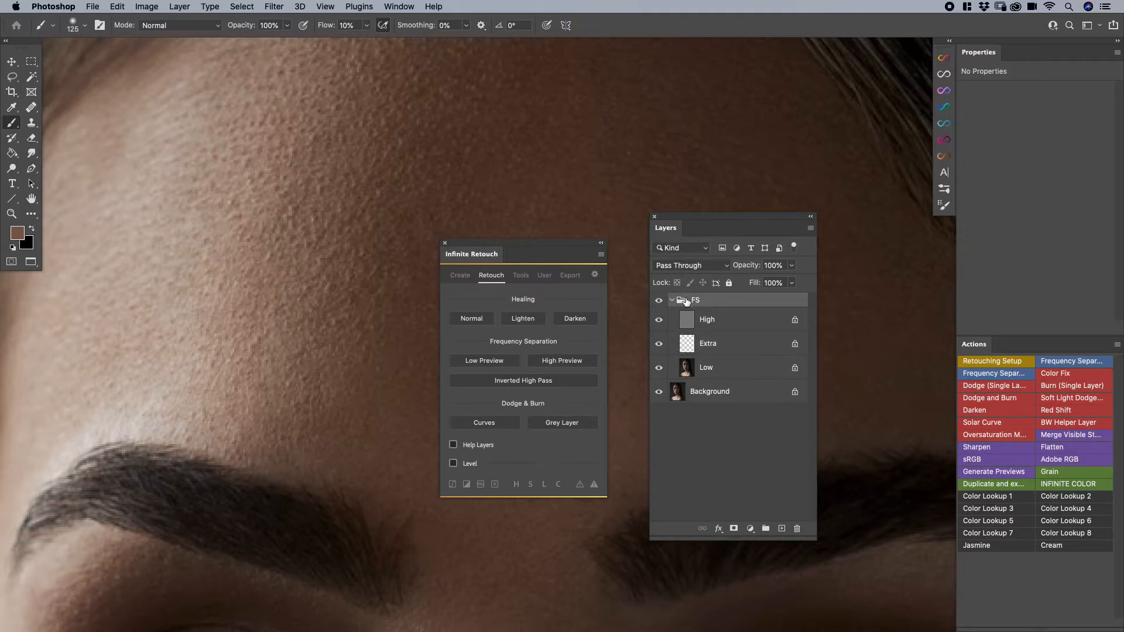
{"action": "left_click_drag", "start_coordinate": [686, 300], "coordinate": [797, 527]}
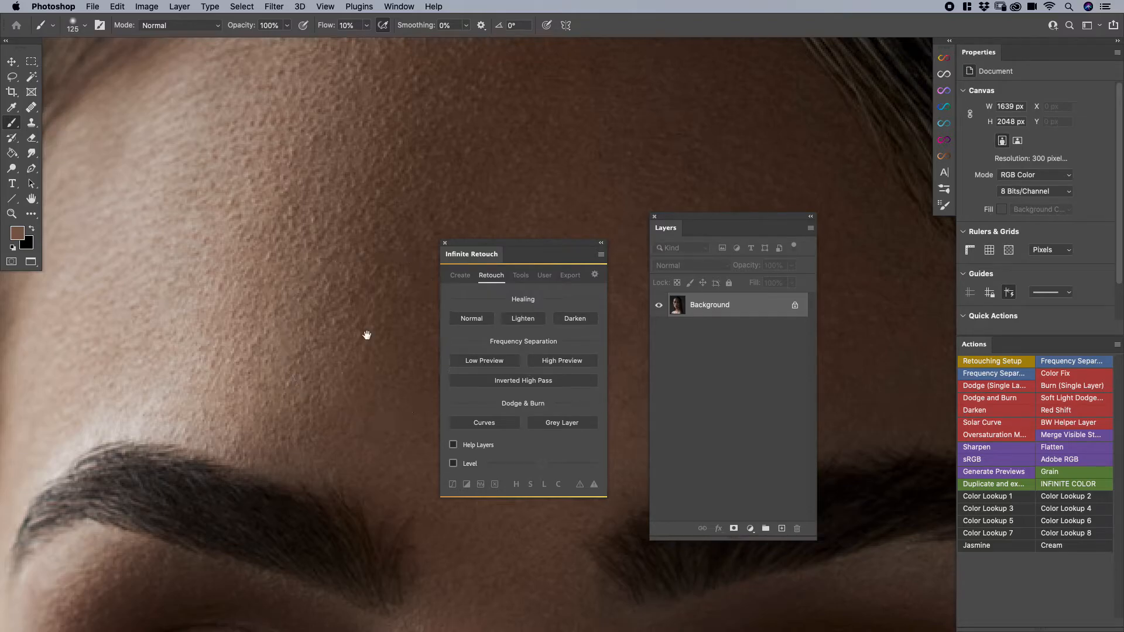
{"action": "key", "text": "ctrl+0"}
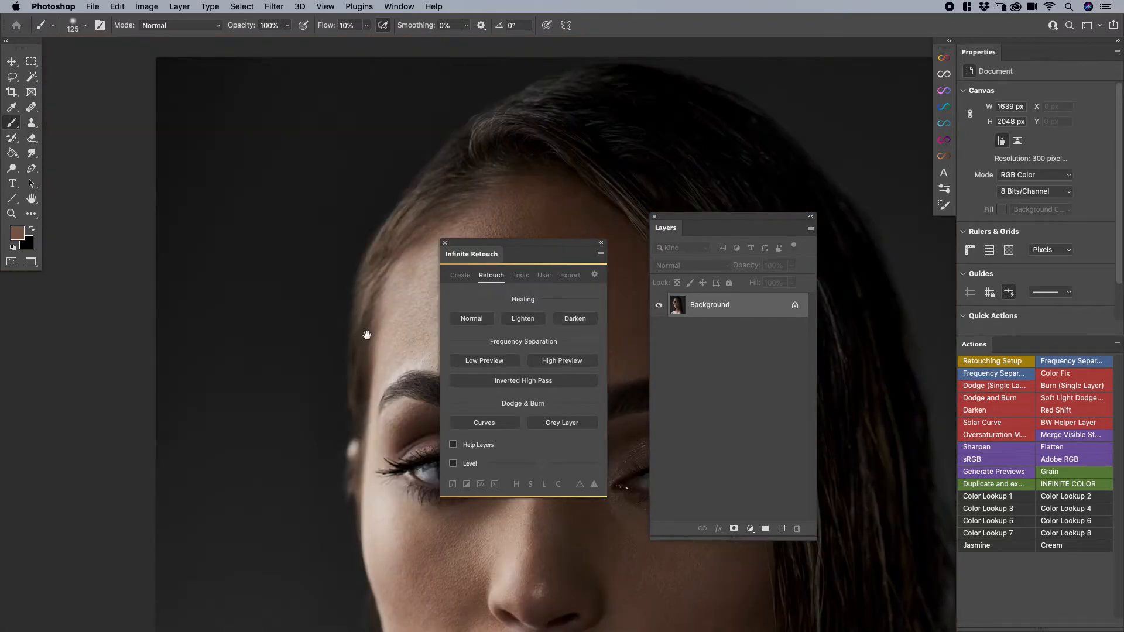
{"action": "scroll", "coordinate": [370, 341], "scroll_direction": "up", "scroll_amount": 5}
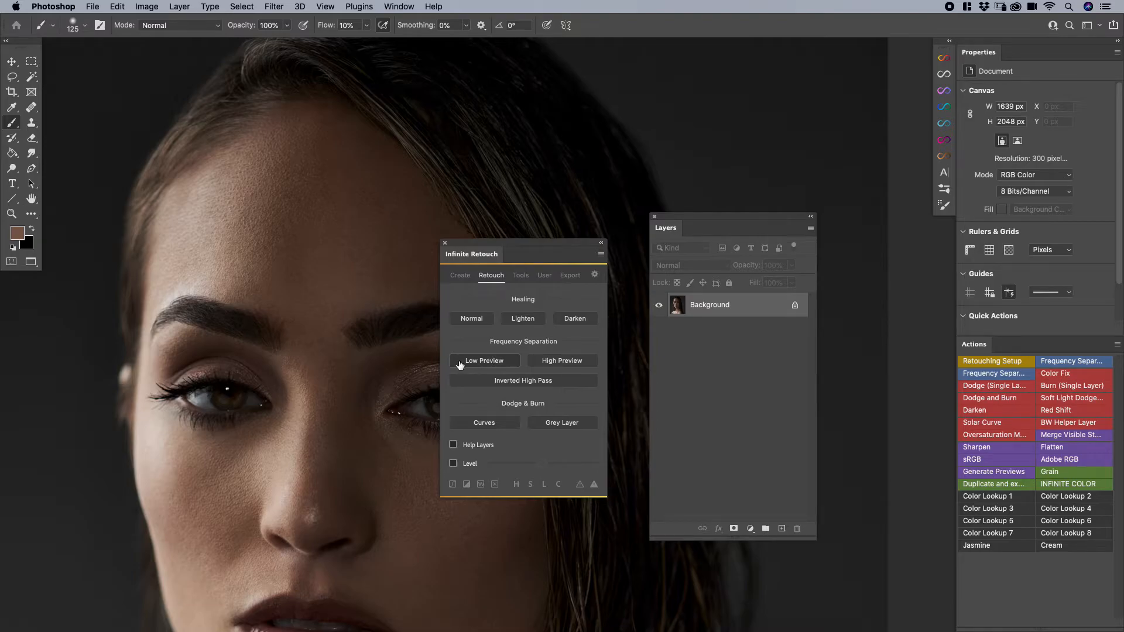
Step: Run Low Preview frequency separation with a small Median radius, building the FS group's High, Extra and Low layers
{"action": "left_click", "coordinate": [484, 361]}
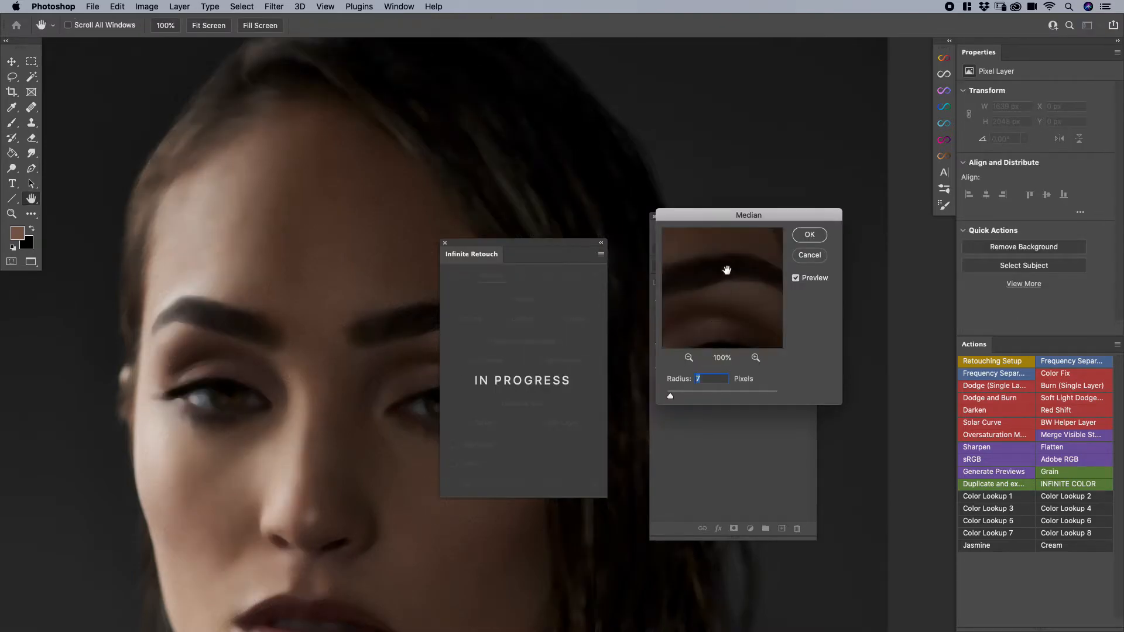
{"action": "left_click_drag", "start_coordinate": [727, 273], "coordinate": [725, 264]}
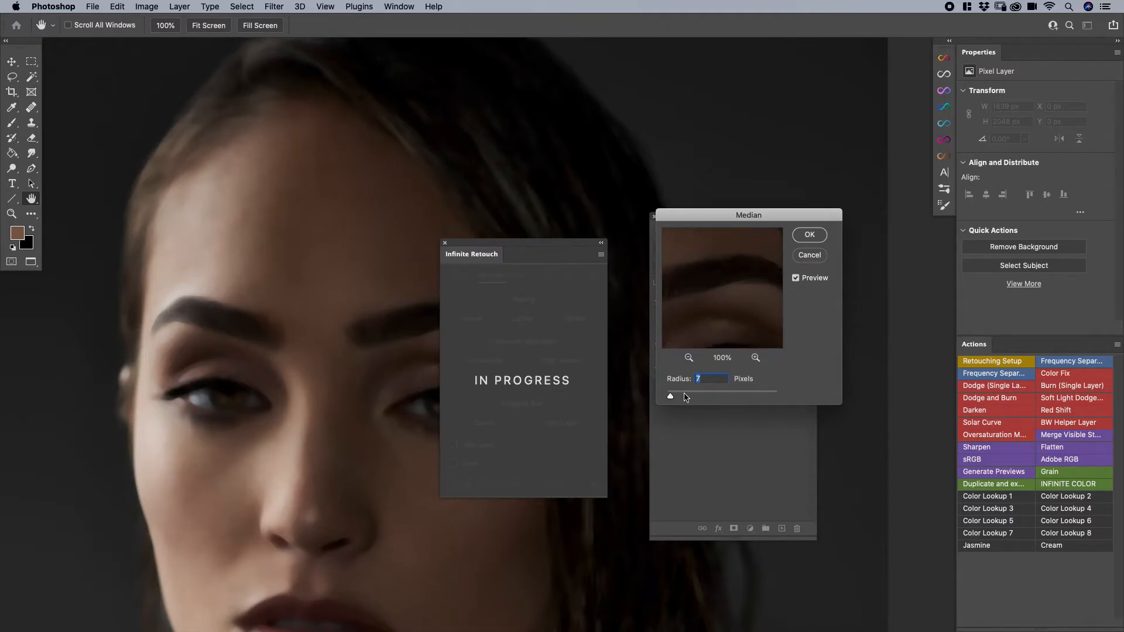
{"action": "left_click_drag", "start_coordinate": [672, 397], "coordinate": [670, 398]}
{"action": "left_click", "coordinate": [809, 234]}
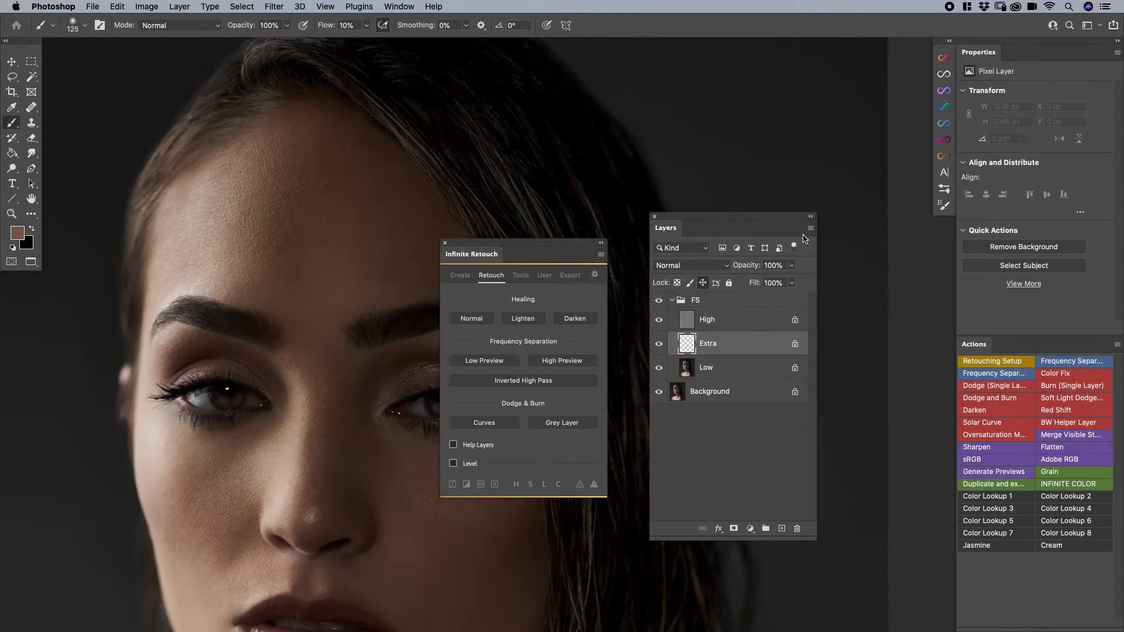
Step: Delete the old FS group and start a High Preview frequency separation
{"action": "left_click", "coordinate": [722, 302]}
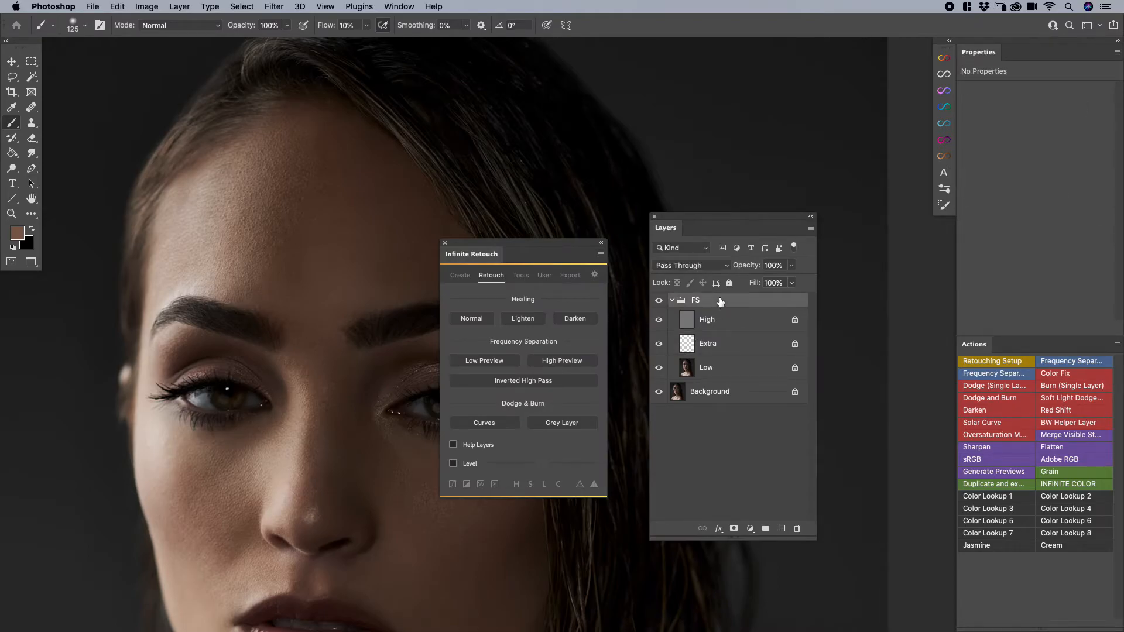
{"action": "left_click_drag", "start_coordinate": [720, 300], "coordinate": [793, 526]}
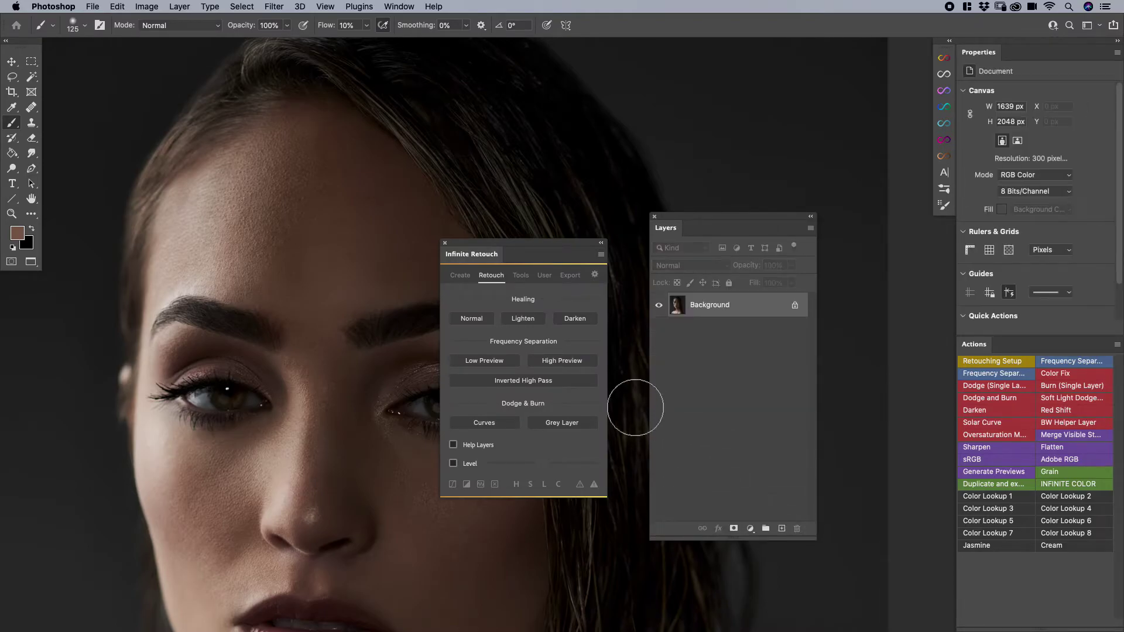
{"action": "left_click", "coordinate": [555, 361]}
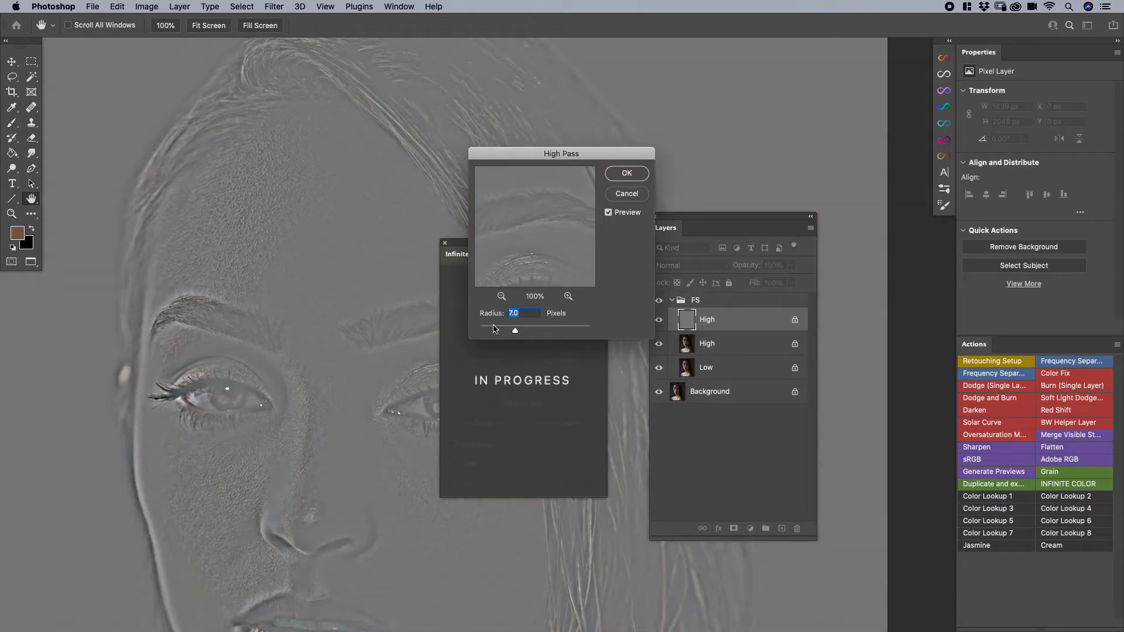
Step: Settle the High Pass radius at about 2.8 pixels and confirm to rebuild the FS group
{"action": "left_click_drag", "start_coordinate": [514, 330], "coordinate": [503, 331]}
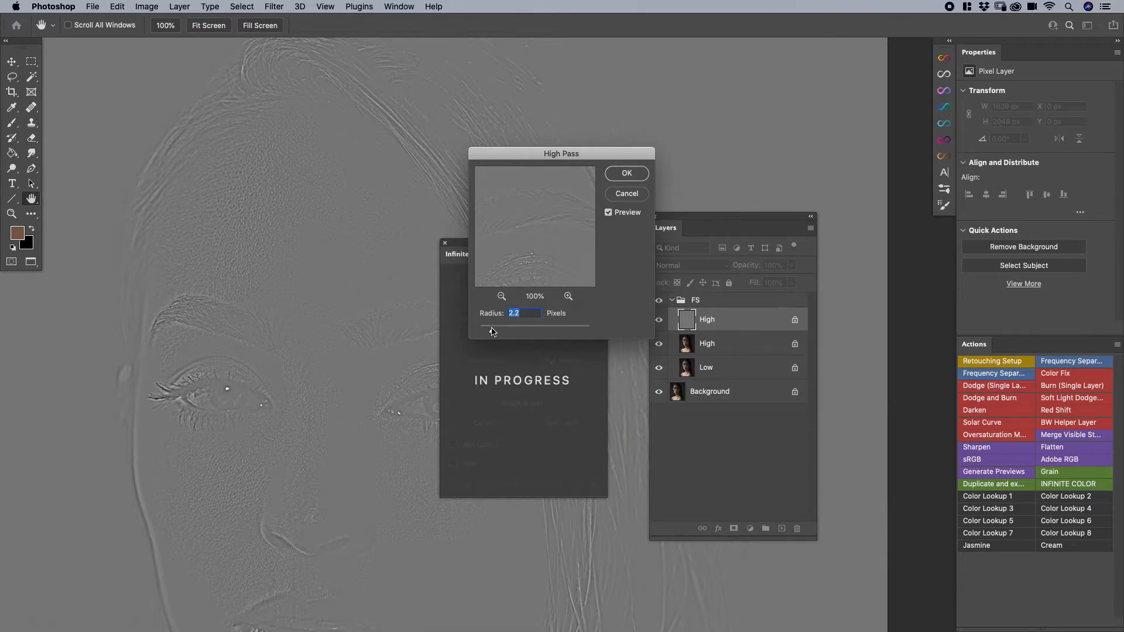
{"action": "left_click_drag", "start_coordinate": [492, 331], "coordinate": [488, 331]}
{"action": "mouse_move", "coordinate": [490, 332]}
{"action": "left_mouse_down"}
{"action": "mouse_move", "coordinate": [539, 330]}
{"action": "mouse_move", "coordinate": [493, 332]}
{"action": "left_mouse_up"}
{"action": "left_click_drag", "start_coordinate": [493, 331], "coordinate": [497, 332]}
{"action": "left_click", "coordinate": [628, 173]}
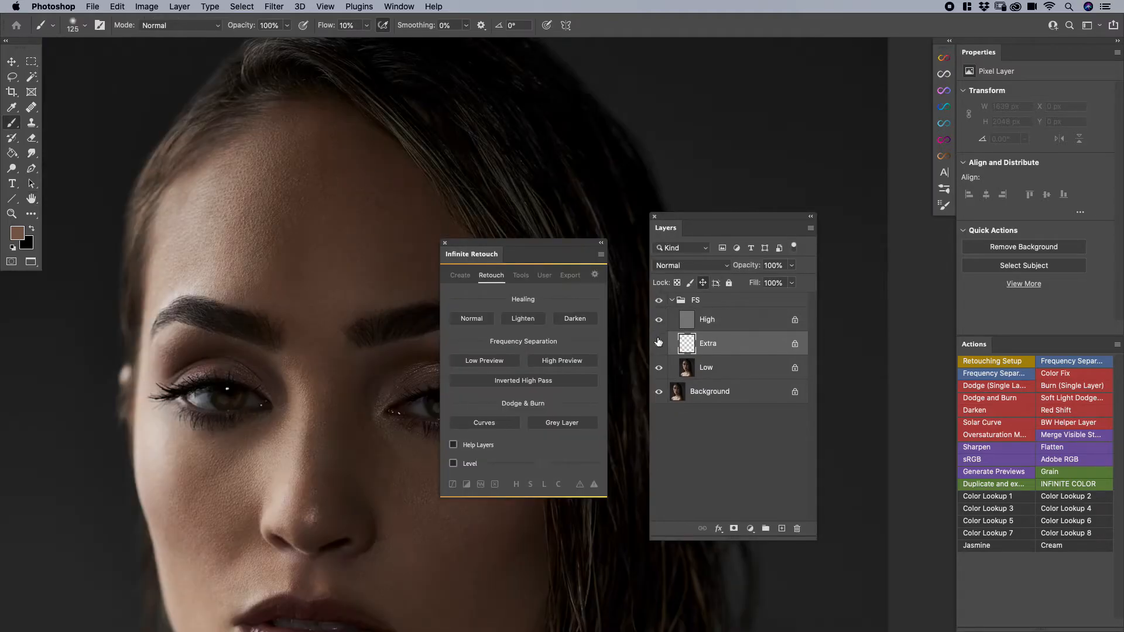
Step: Review the High Preview button's Frequency Separation settings and return to the retouch actions
{"action": "left_click", "coordinate": [694, 301]}
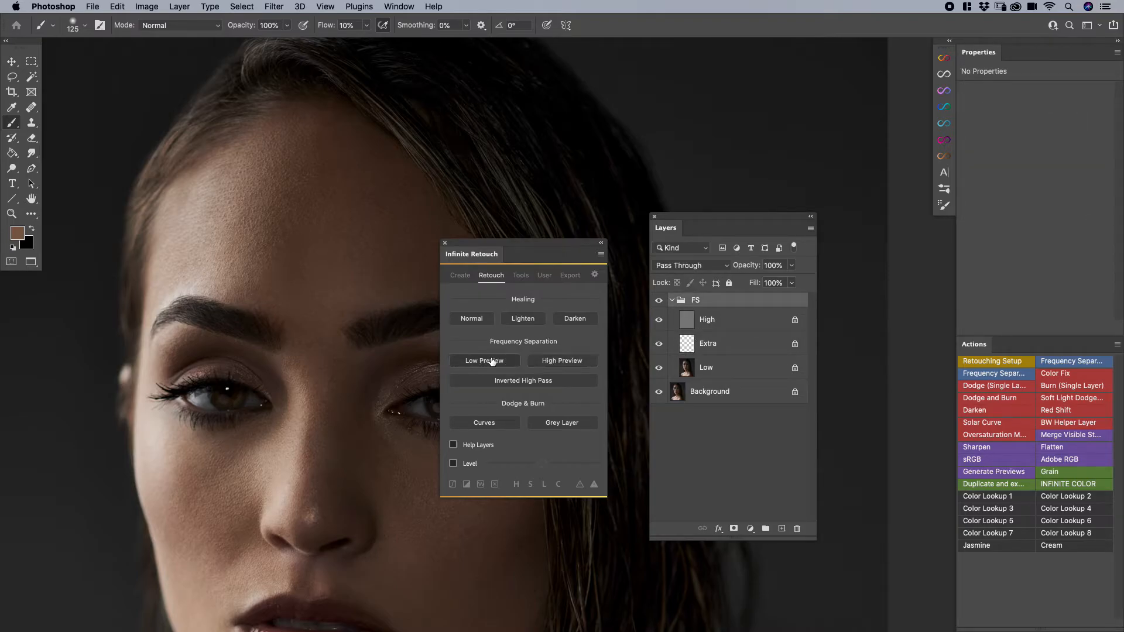
{"action": "right_click", "coordinate": [560, 361]}
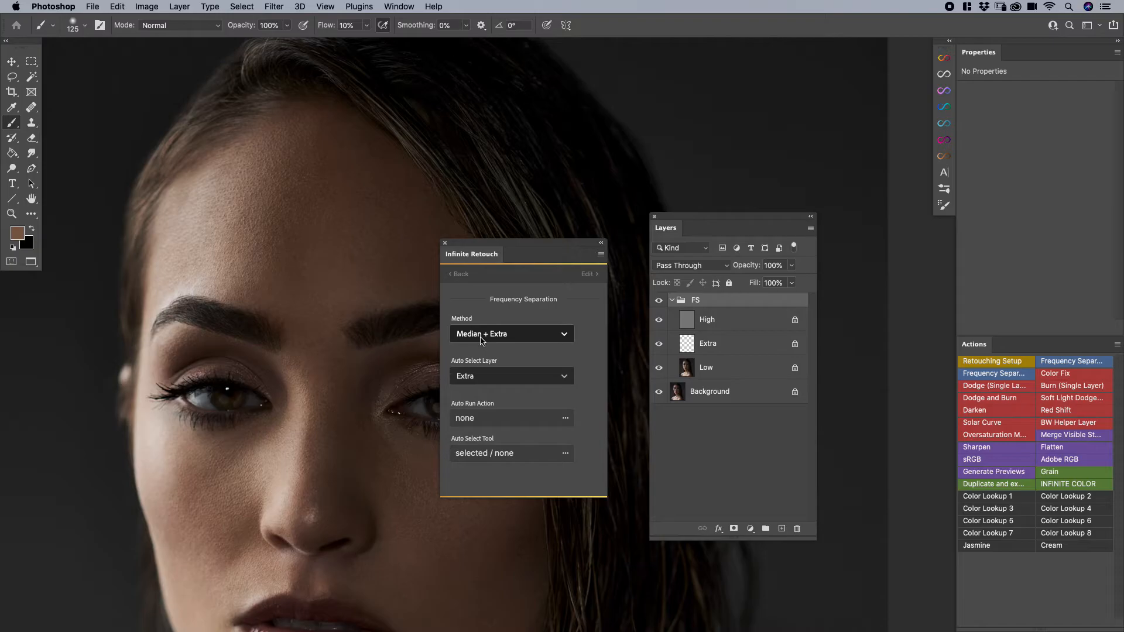
{"action": "left_click", "coordinate": [460, 274]}
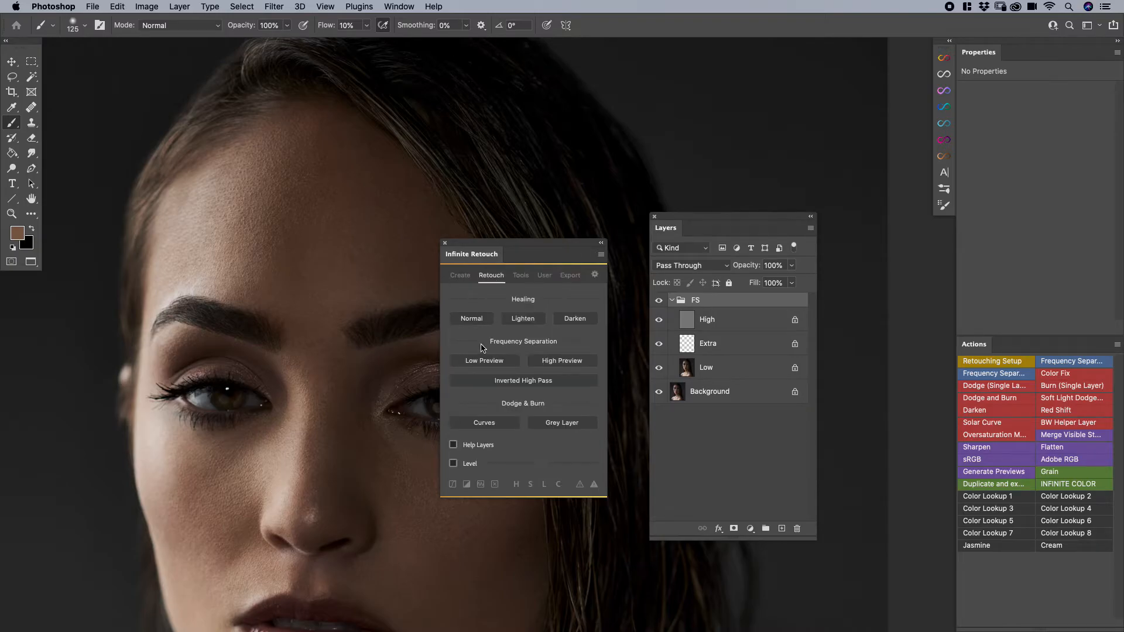
Step: Check the Low Preview settings, delete the FS group, leaving only Background, and return
{"action": "right_click", "coordinate": [484, 361]}
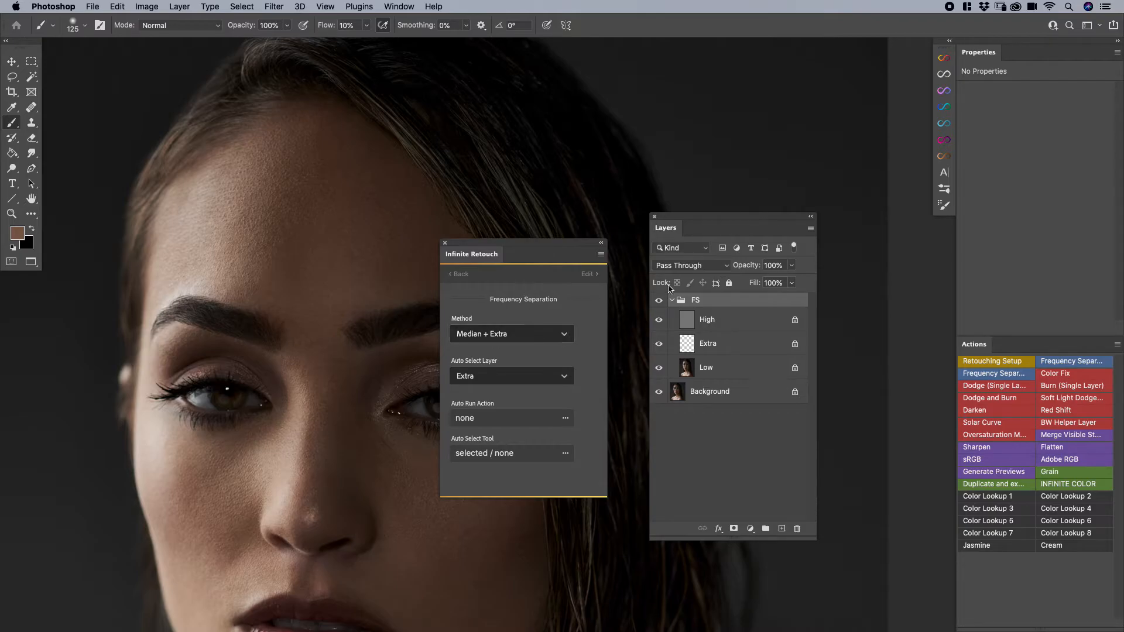
{"action": "left_click_drag", "start_coordinate": [720, 301], "coordinate": [797, 528]}
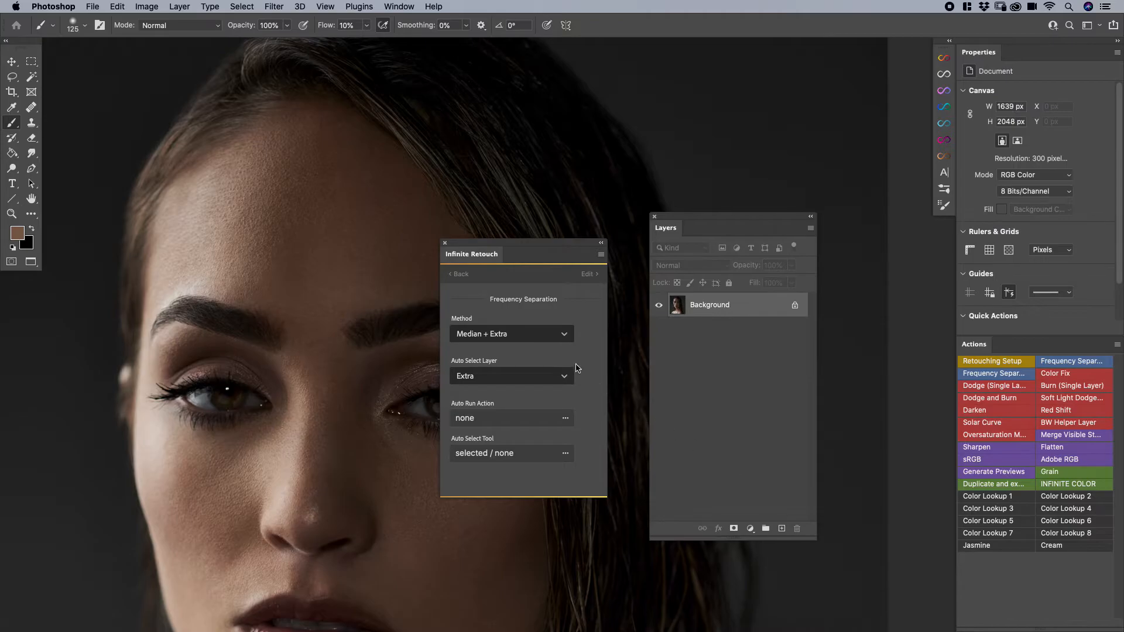
{"action": "left_click", "coordinate": [460, 275]}
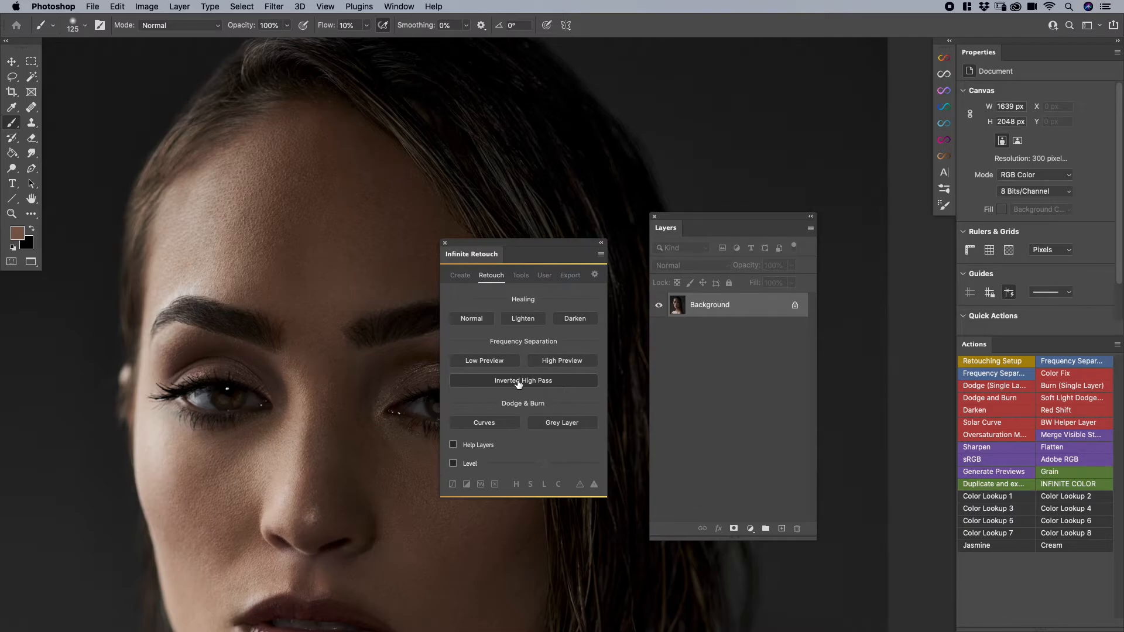
{"action": "left_click", "coordinate": [490, 424]}
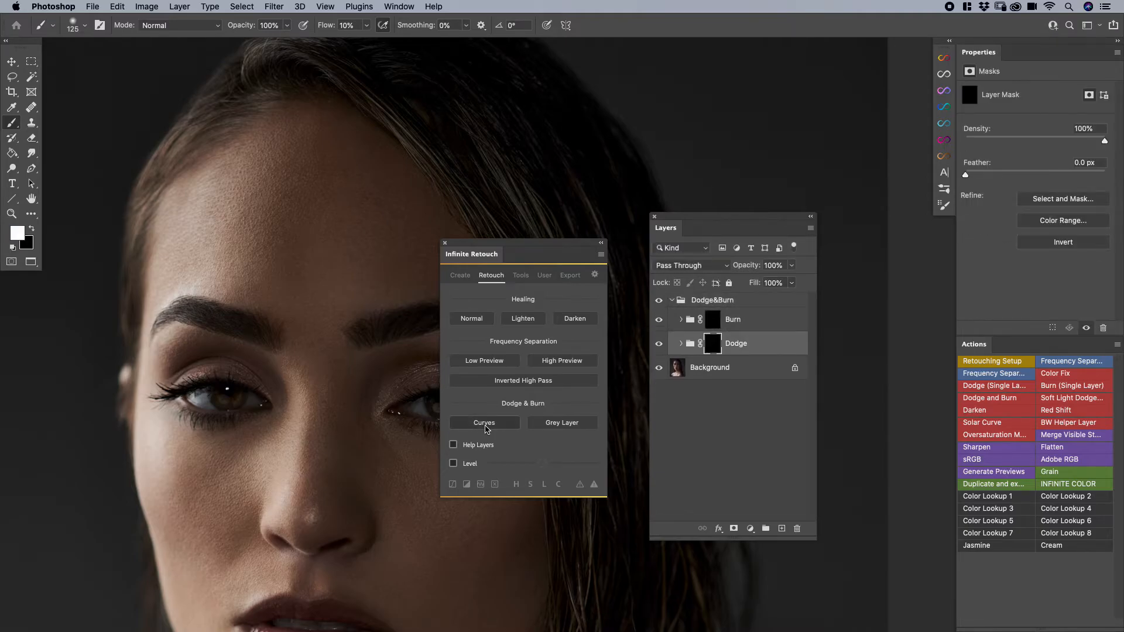
{"action": "left_click", "coordinate": [725, 322]}
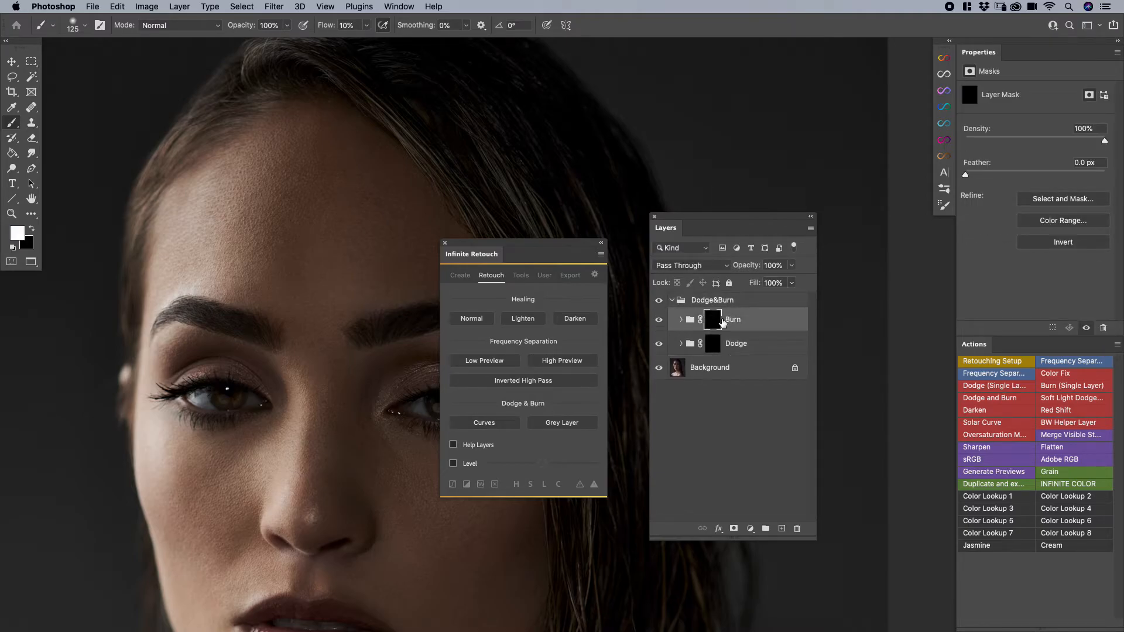
{"action": "left_click", "coordinate": [713, 352]}
{"action": "left_click", "coordinate": [706, 327]}
{"action": "left_click", "coordinate": [682, 343]}
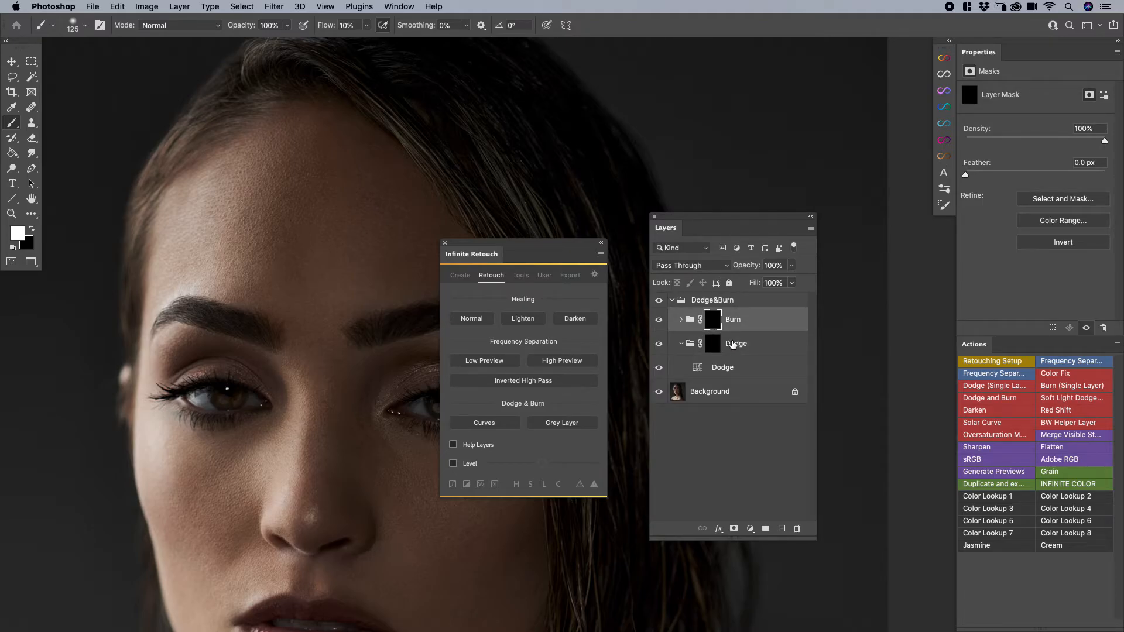
{"action": "left_click", "coordinate": [714, 344]}
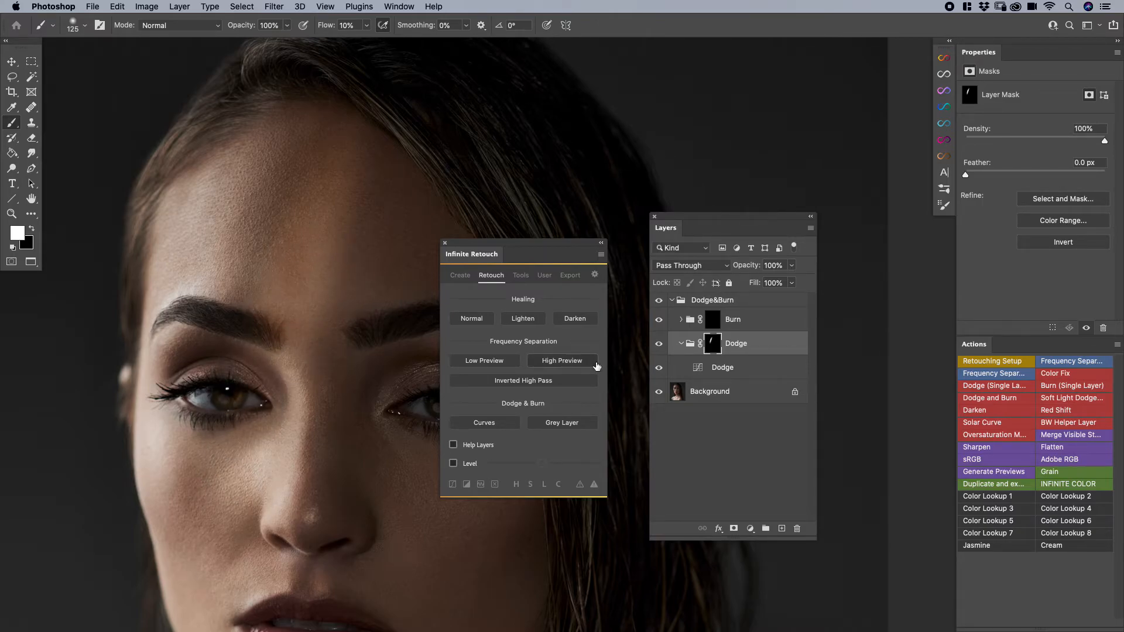
{"action": "left_click", "coordinate": [746, 369]}
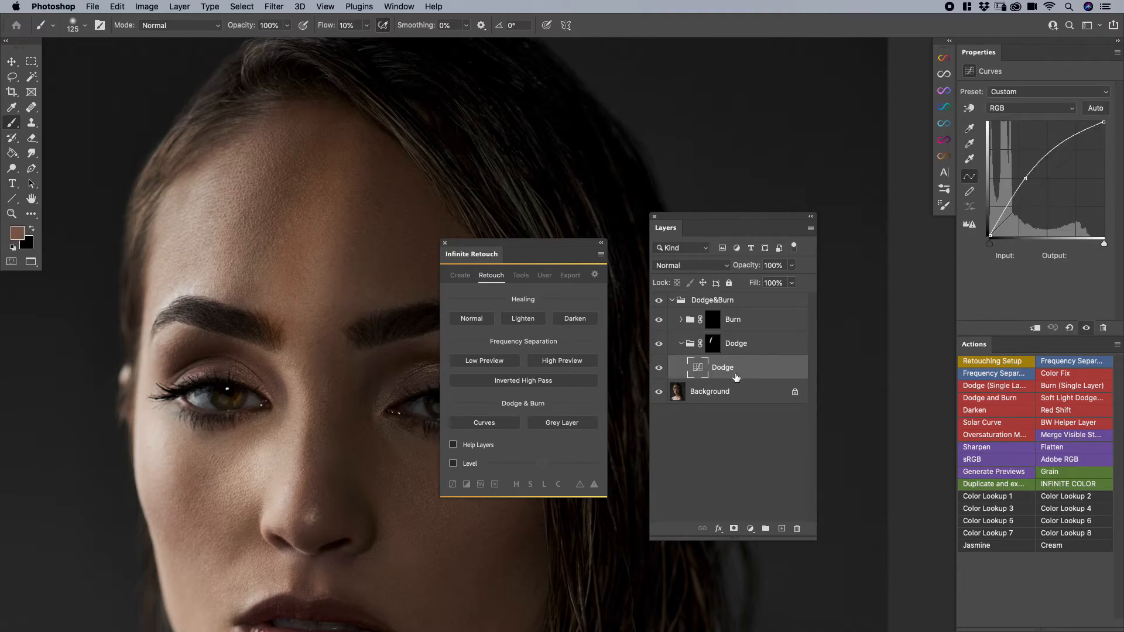
{"action": "left_click", "coordinate": [749, 528]}
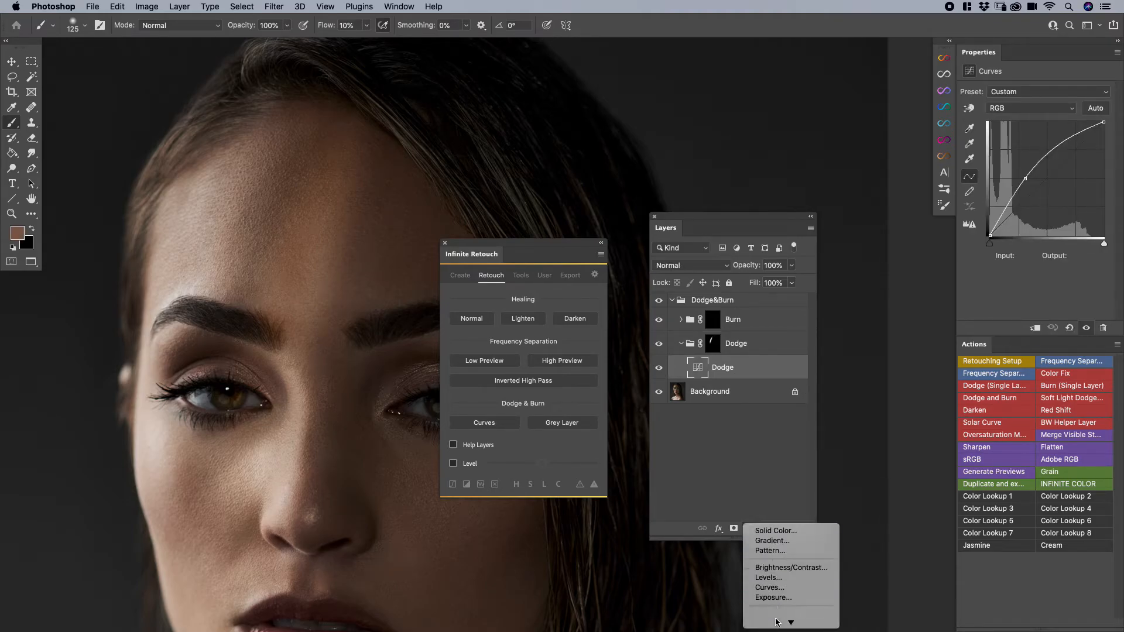
{"action": "scroll", "coordinate": [775, 587], "scroll_direction": "down", "scroll_amount": 3}
{"action": "left_click", "coordinate": [780, 555]}
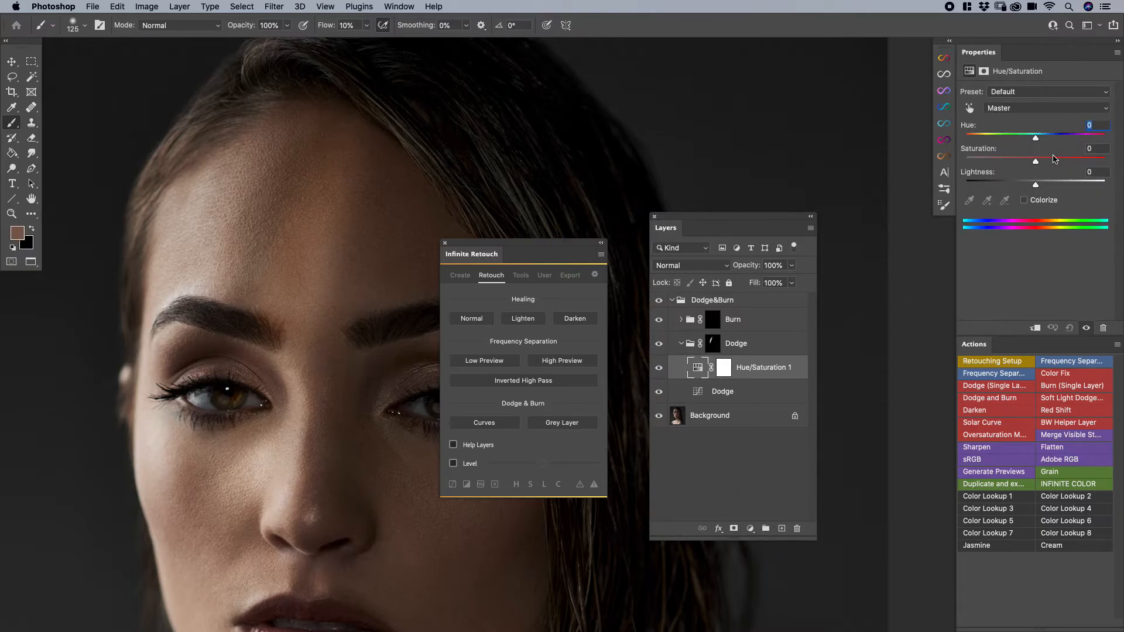
{"action": "mouse_move", "coordinate": [1036, 161]}
{"action": "left_mouse_down"}
{"action": "mouse_move", "coordinate": [1001, 163]}
{"action": "mouse_move", "coordinate": [1012, 163]}
{"action": "left_mouse_up"}
{"action": "left_click", "coordinate": [681, 344]}
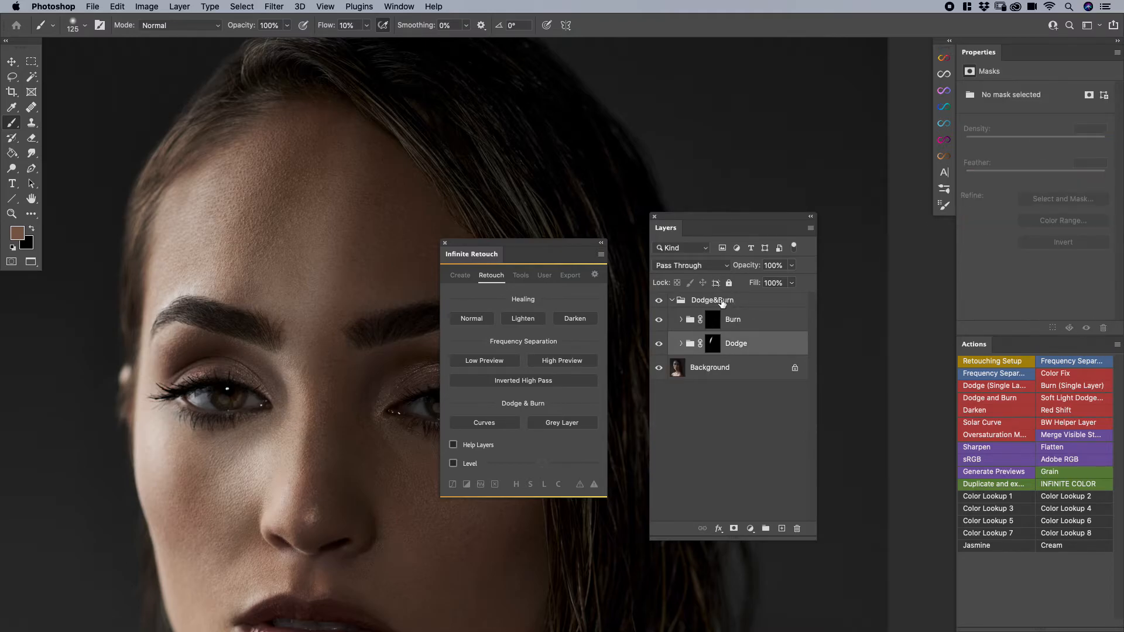
Step: Delete the Dodge&Burn group and set the first Dodge & Burn button to Blank Layer, Soft Light
{"action": "key", "text": "Delete"}
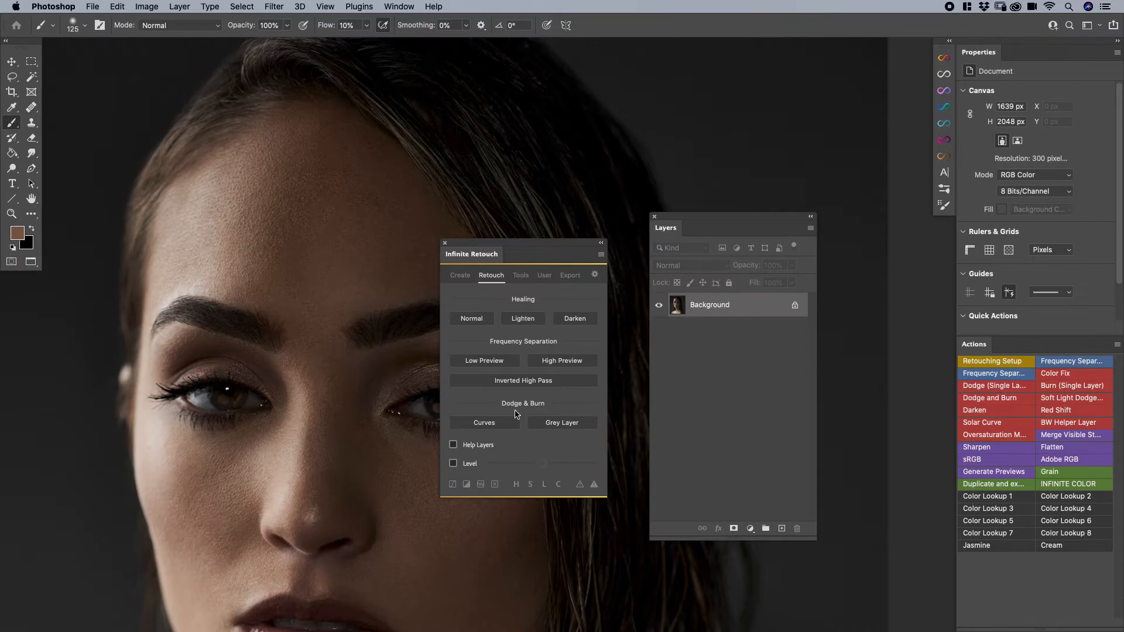
{"action": "right_click", "coordinate": [489, 426]}
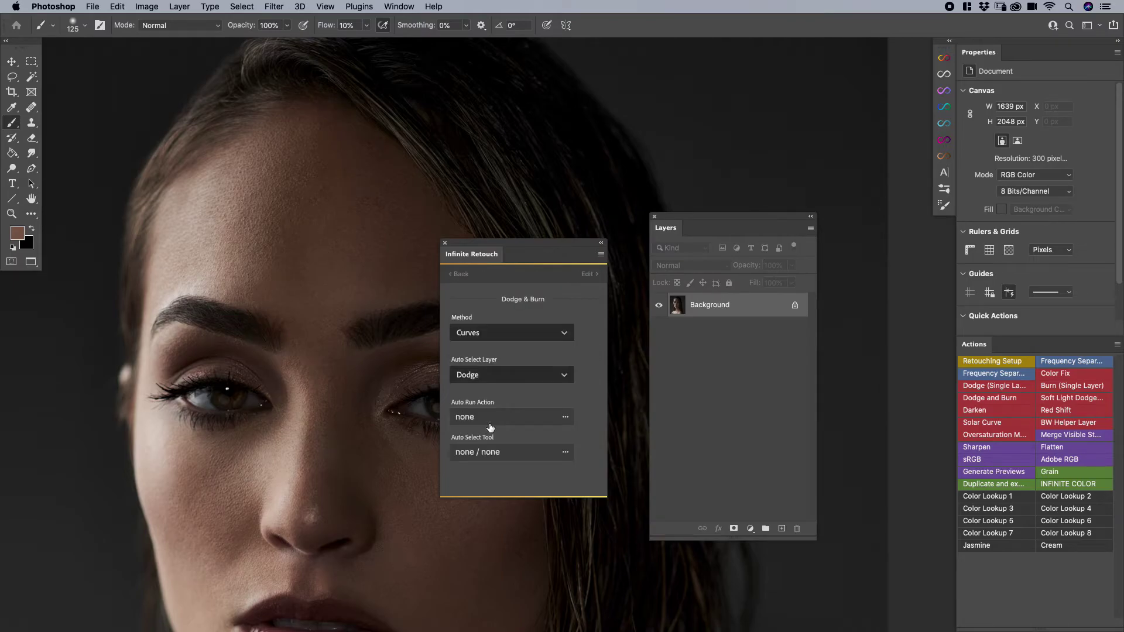
{"action": "left_click", "coordinate": [470, 333]}
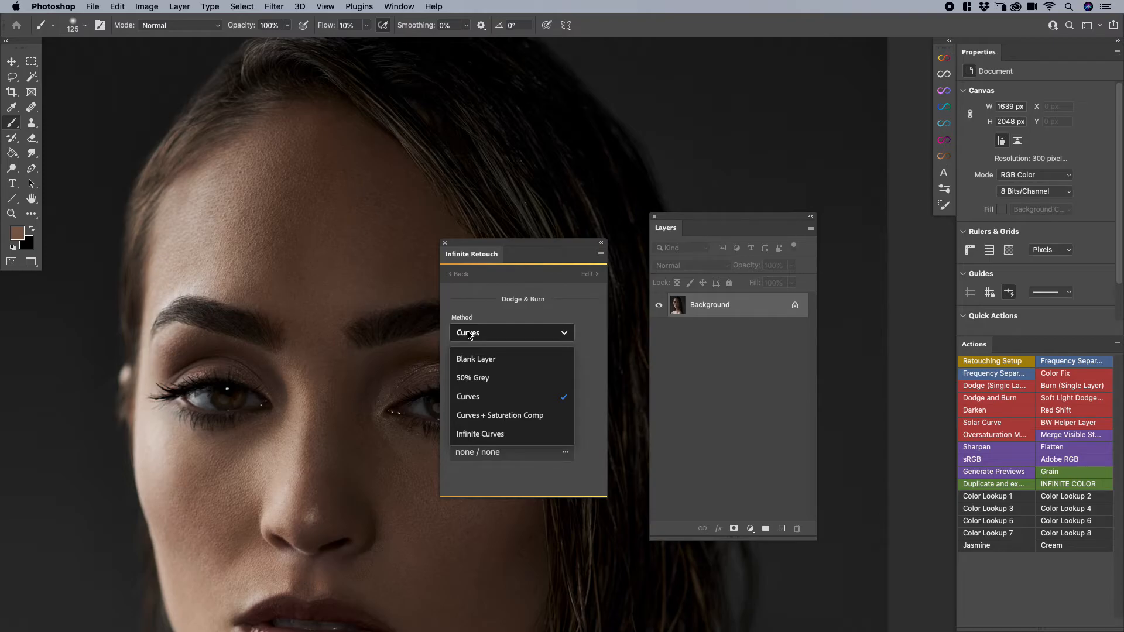
{"action": "left_click", "coordinate": [478, 361]}
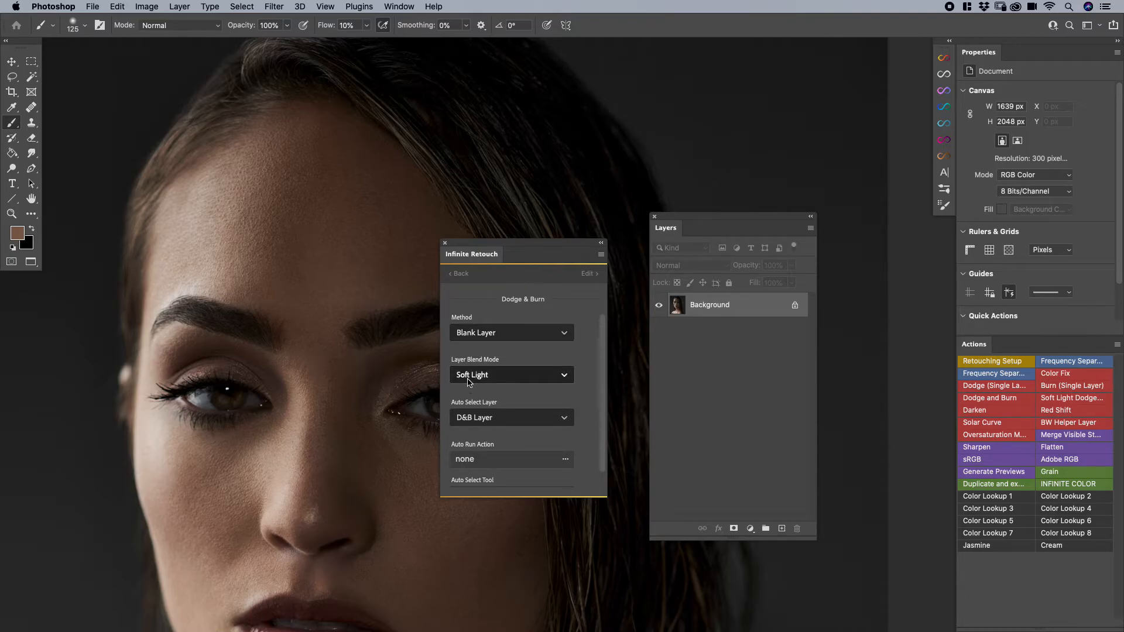
{"action": "scroll", "coordinate": [479, 395], "scroll_direction": "down", "scroll_amount": 1}
{"action": "scroll", "coordinate": [482, 409], "scroll_direction": "up", "scroll_amount": 1}
{"action": "left_click", "coordinate": [457, 274]}
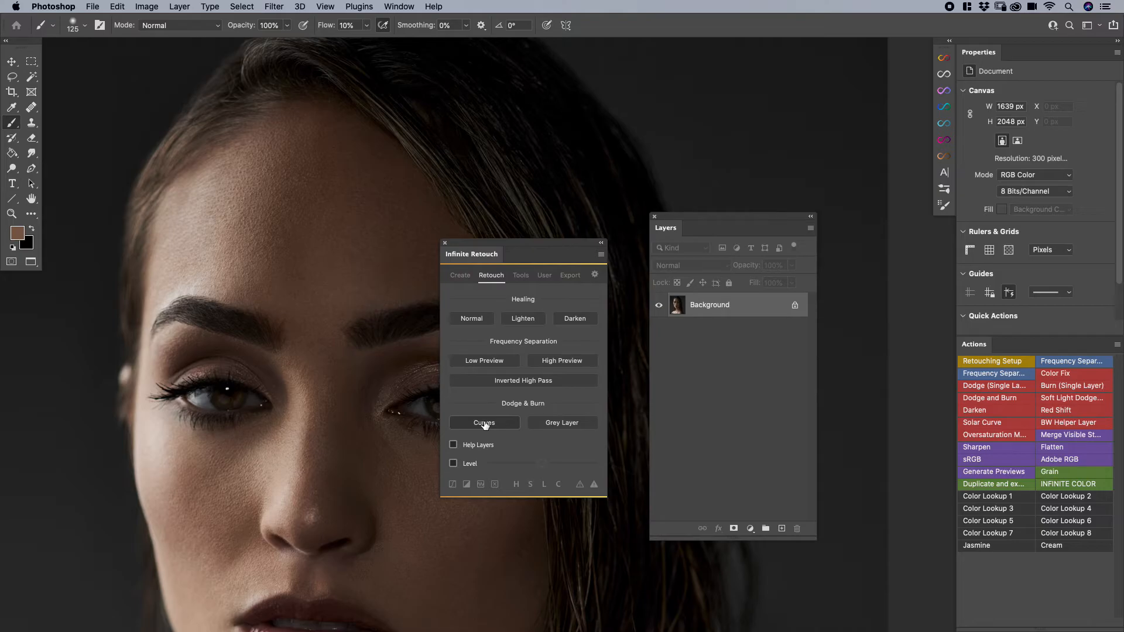
Step: Rename the first Dodge & Burn button from Curves to Soft Light and return to the retouch buttons
{"action": "right_click", "coordinate": [484, 424]}
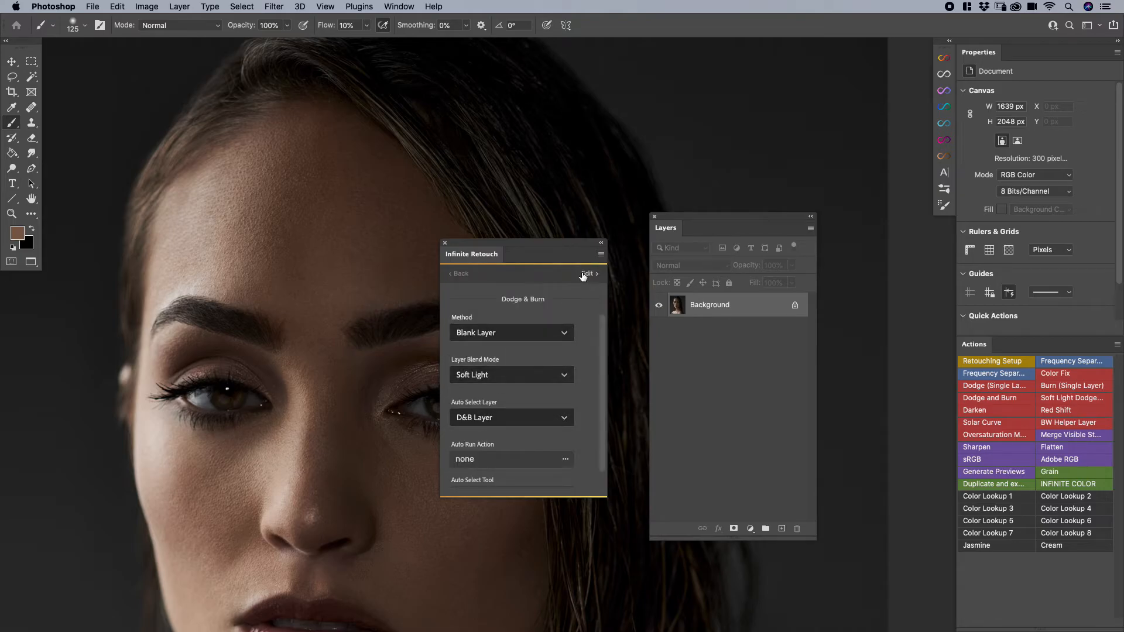
{"action": "double_click", "coordinate": [464, 333]}
{"action": "key", "text": "BackSpace"}
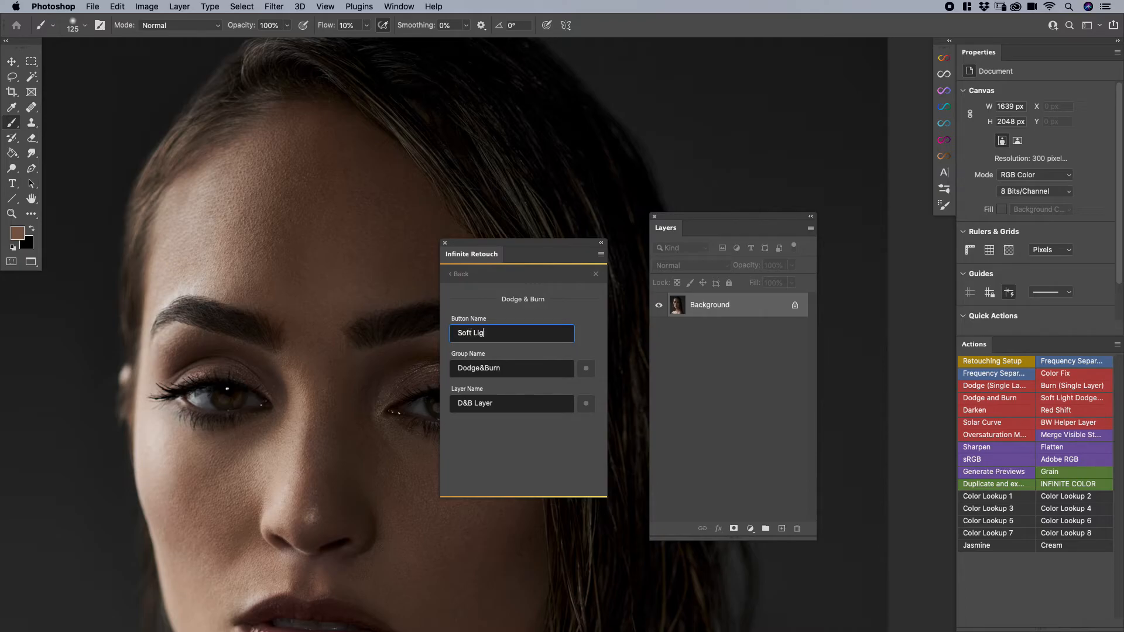
{"action": "left_click", "coordinate": [461, 275]}
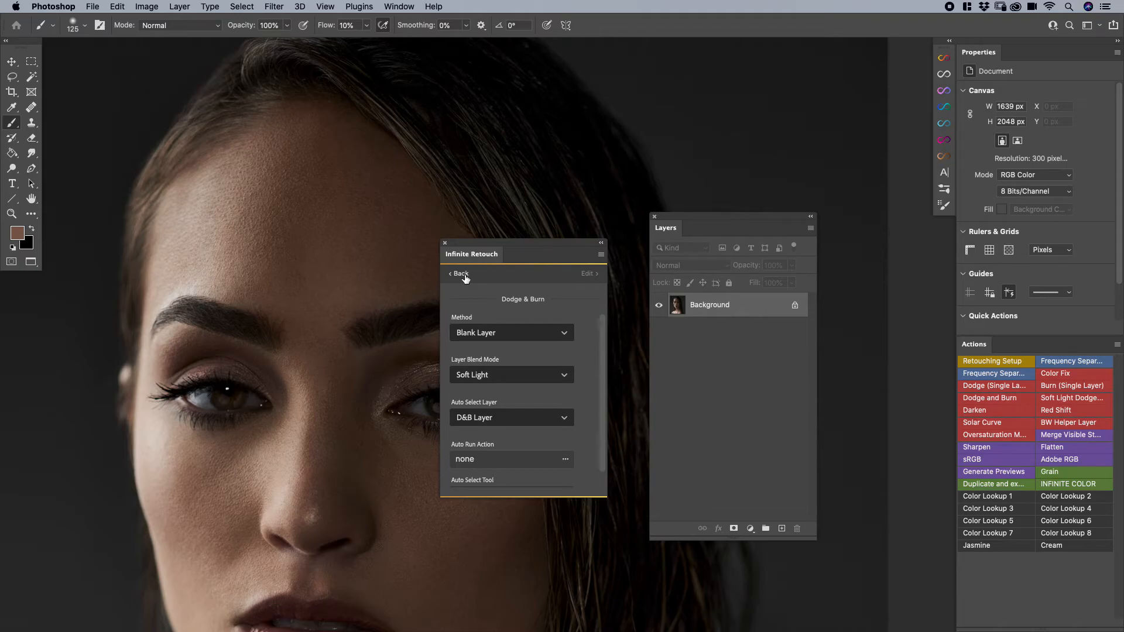
{"action": "left_click", "coordinate": [461, 275]}
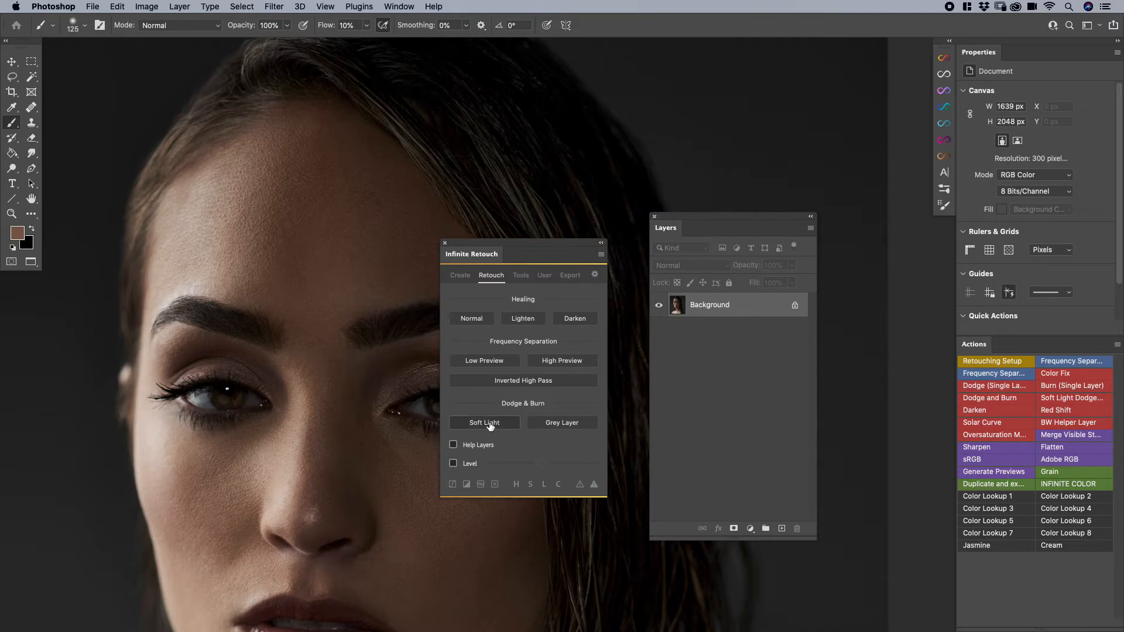
Step: Run Soft Light and Grey Layer, inspect the new grey D&B Layer, then delete it
{"action": "left_click", "coordinate": [483, 422]}
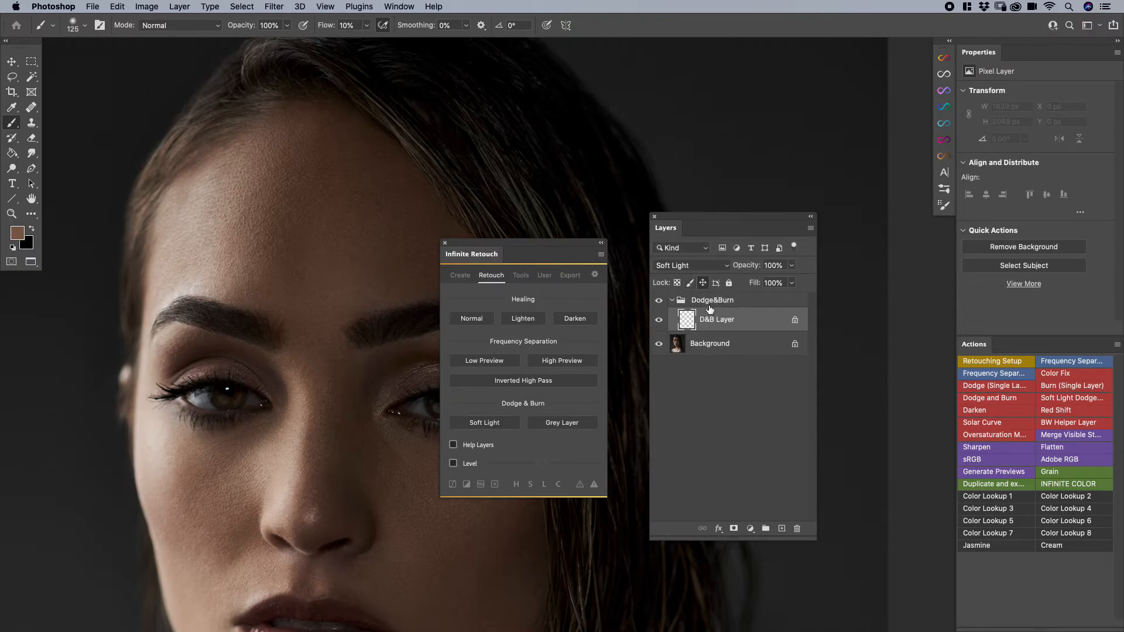
{"action": "left_click", "coordinate": [568, 426]}
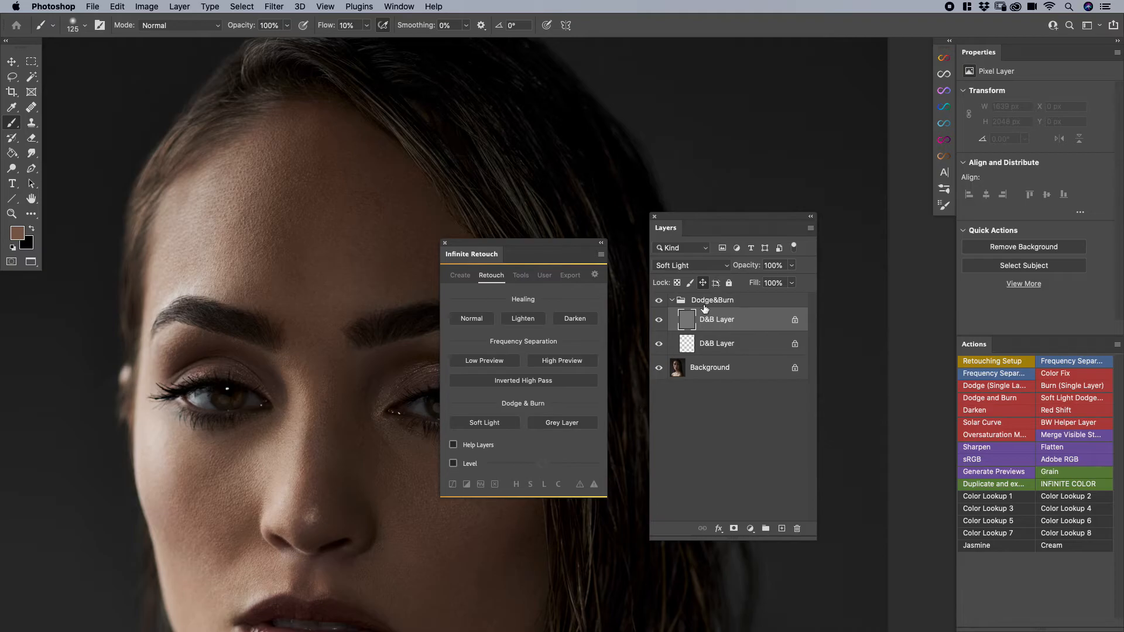
{"action": "left_click", "coordinate": [711, 345]}
{"action": "left_click", "coordinate": [688, 344]}
{"action": "left_click", "coordinate": [688, 321]}
{"action": "key", "text": "BackSpace"}
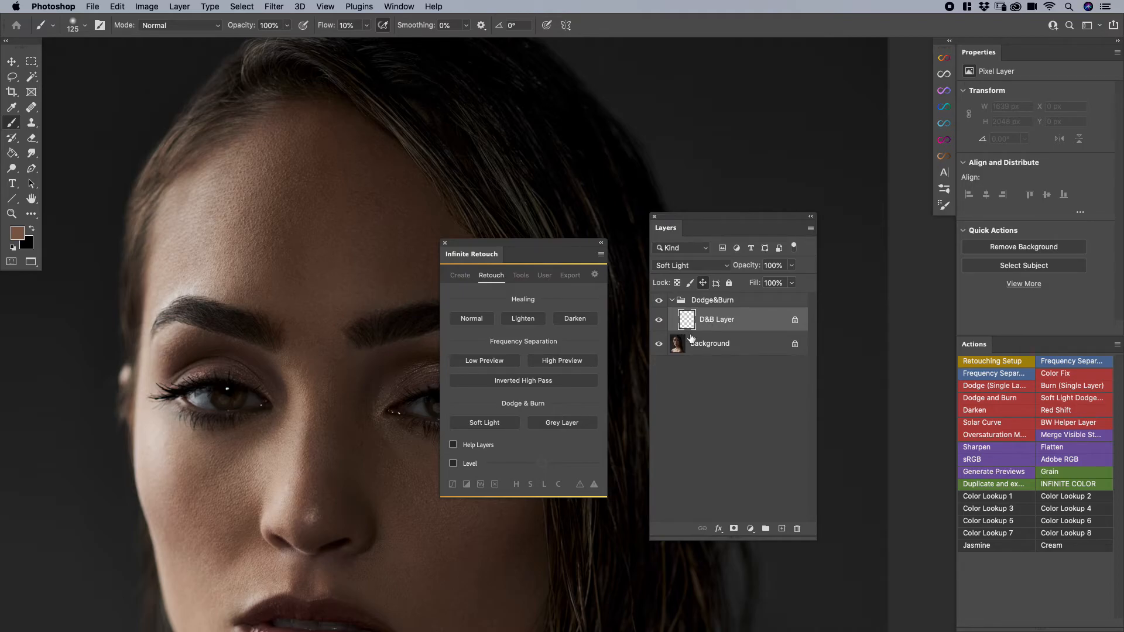
Step: Switch the Soft Light button's method to Infinite Curves
{"action": "right_click", "coordinate": [496, 426]}
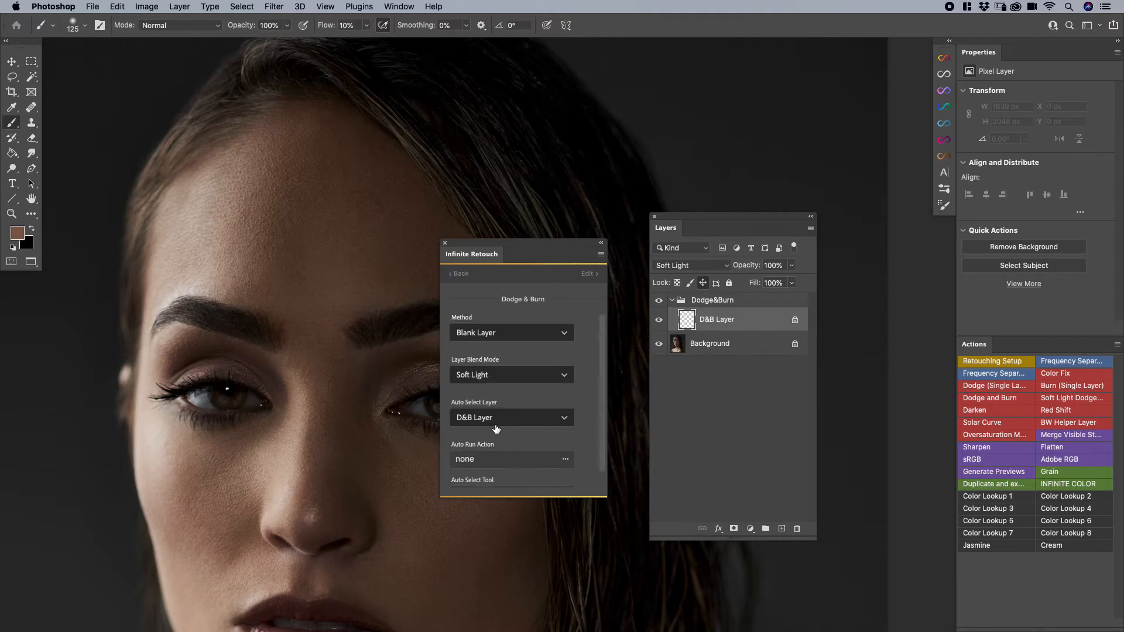
{"action": "left_click", "coordinate": [490, 334]}
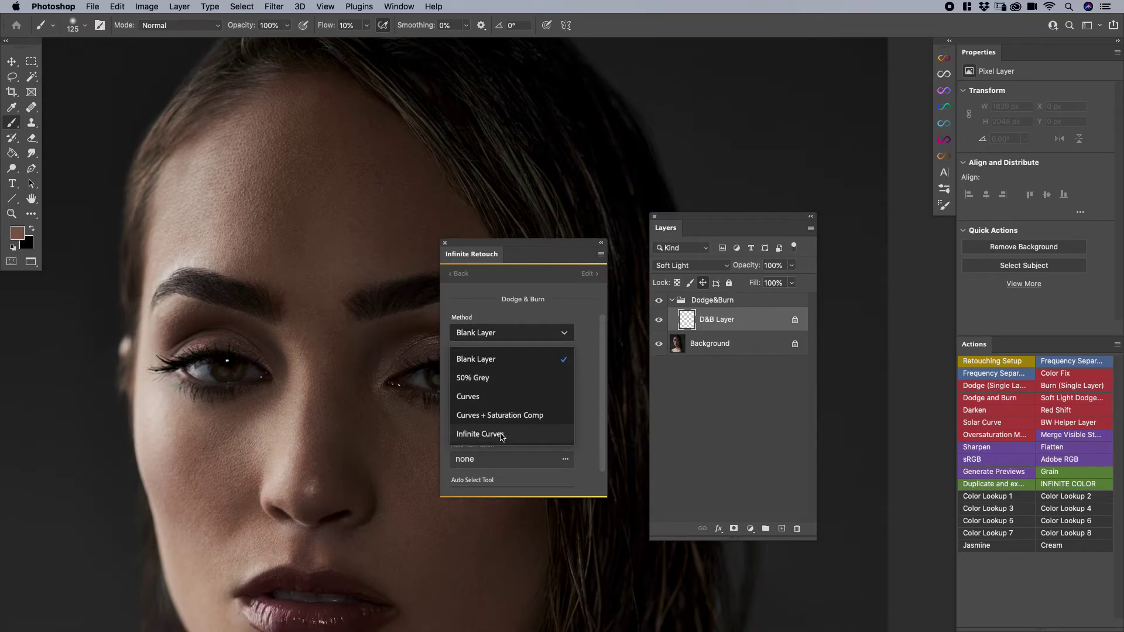
{"action": "left_click", "coordinate": [501, 436]}
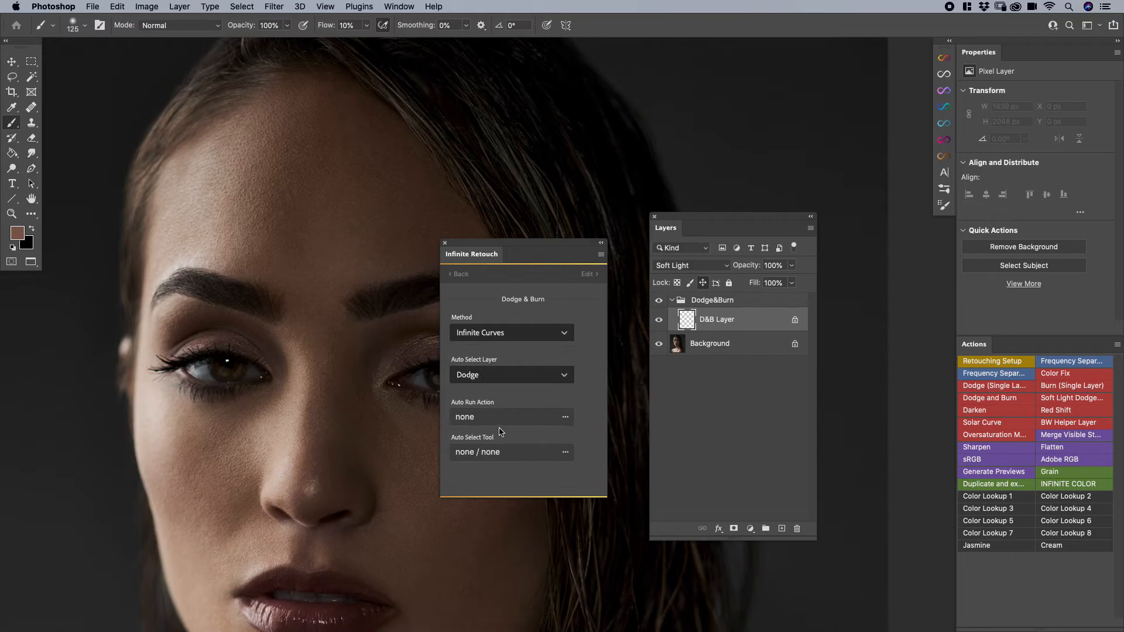
{"action": "left_click", "coordinate": [467, 274]}
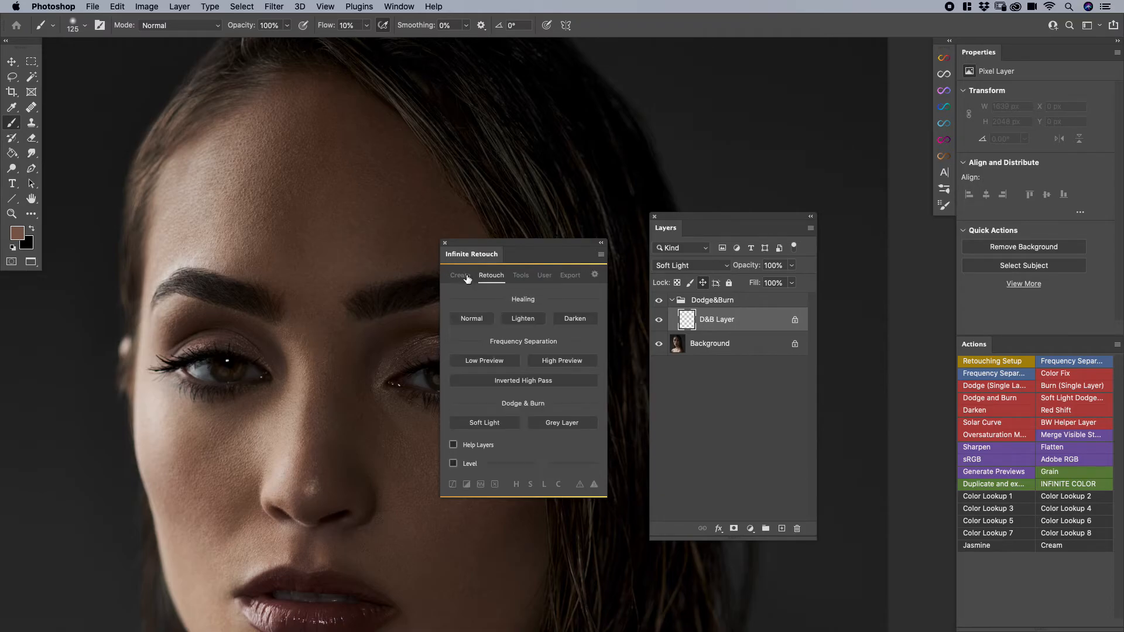
Step: Rename the button from Soft Light to Inf Curve
{"action": "right_click", "coordinate": [490, 423]}
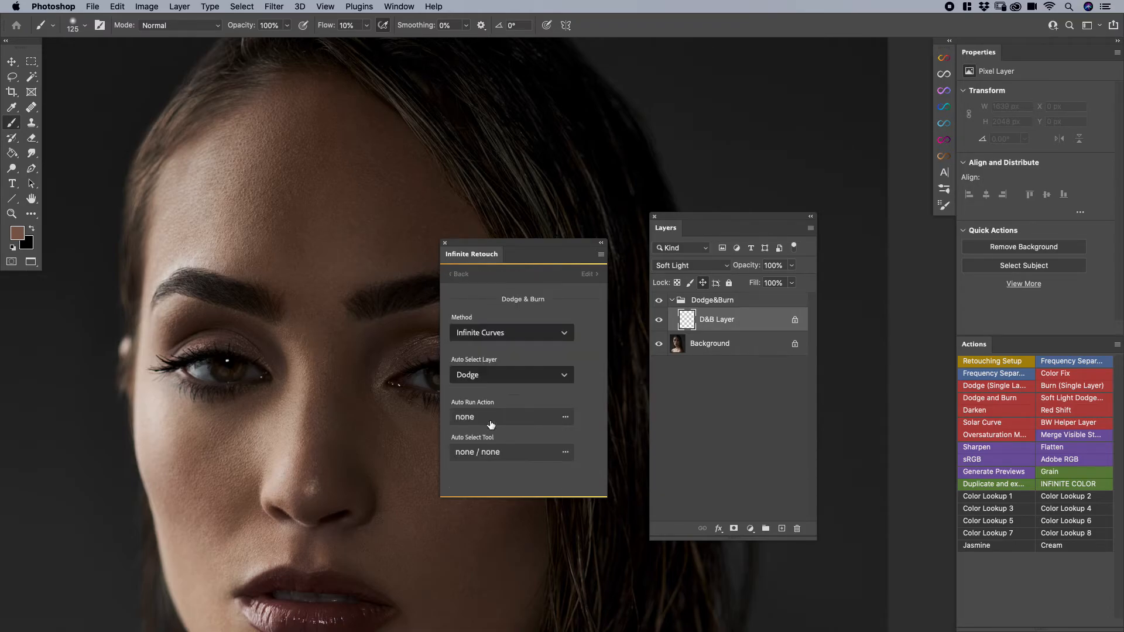
{"action": "left_click", "coordinate": [590, 273]}
{"action": "left_click", "coordinate": [498, 333]}
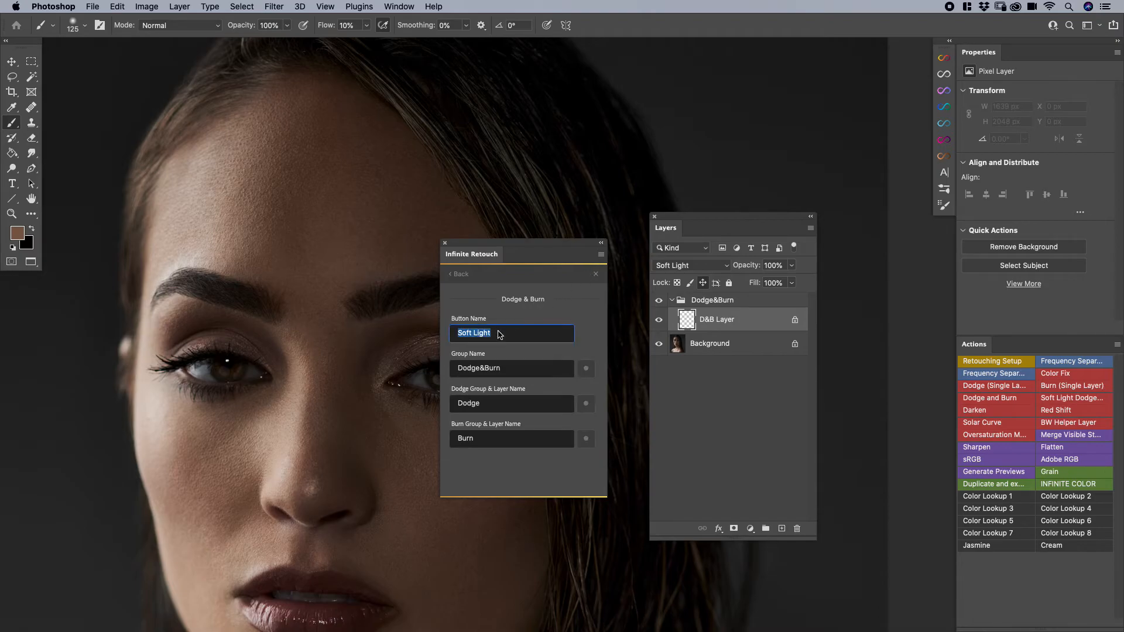
{"action": "type", "text": "Inf Curve"}
{"action": "left_click", "coordinate": [499, 307]}
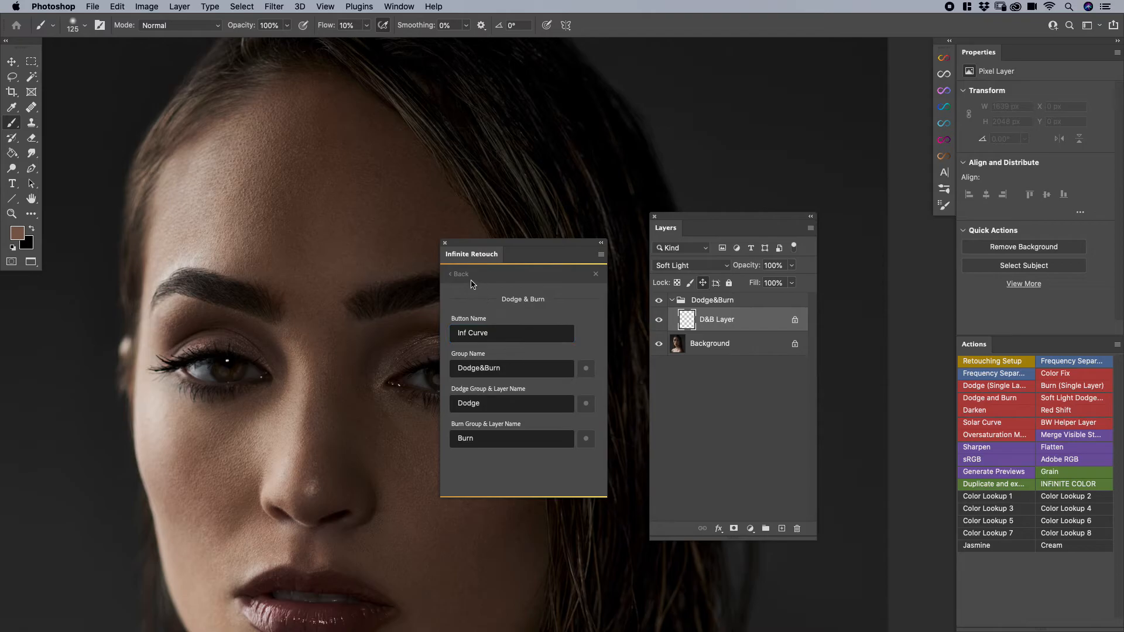
Step: Run Inf Curve to create Dodge and Burn curve groups, then select the Dodge mask
{"action": "left_click", "coordinate": [596, 277]}
{"action": "left_click", "coordinate": [484, 422]}
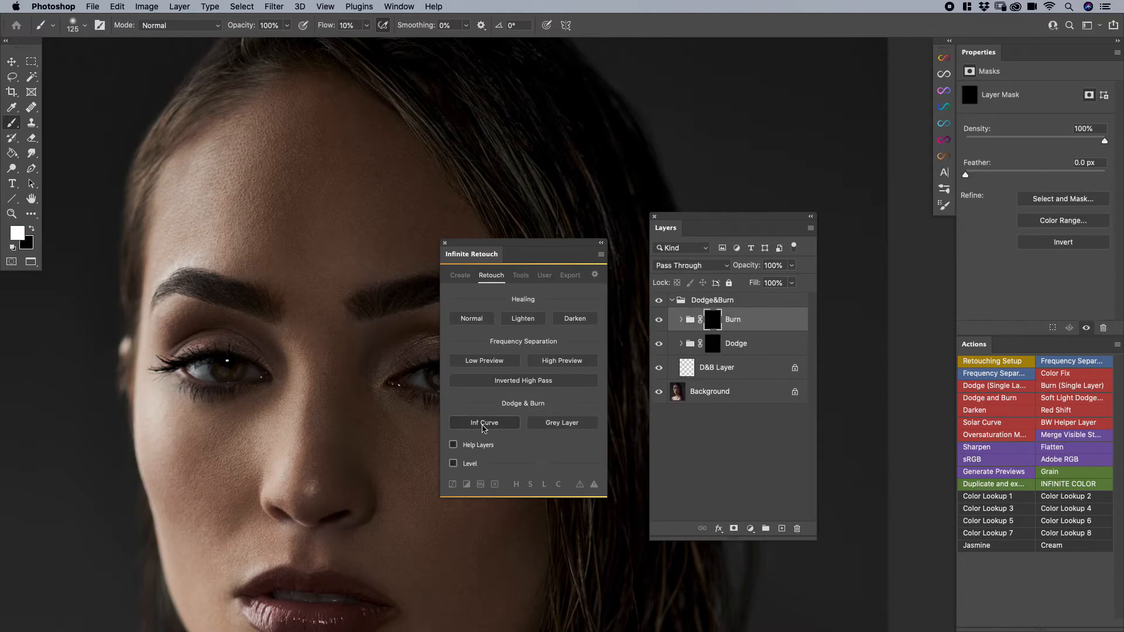
{"action": "left_click", "coordinate": [733, 347]}
{"action": "left_click", "coordinate": [738, 325]}
{"action": "left_click", "coordinate": [683, 344]}
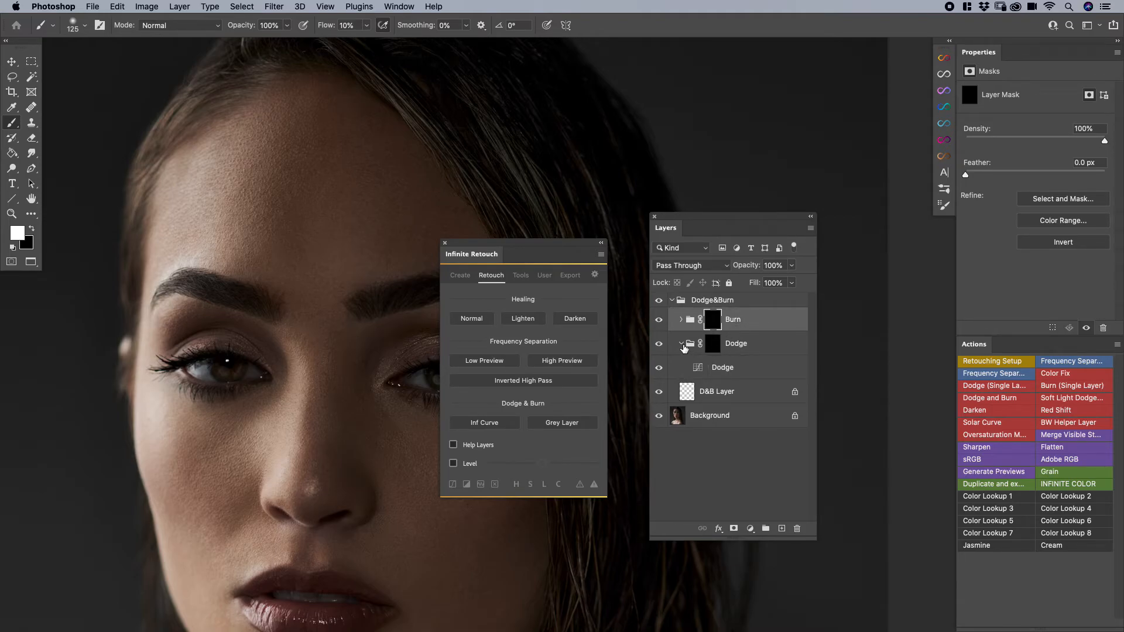
{"action": "left_click", "coordinate": [724, 368]}
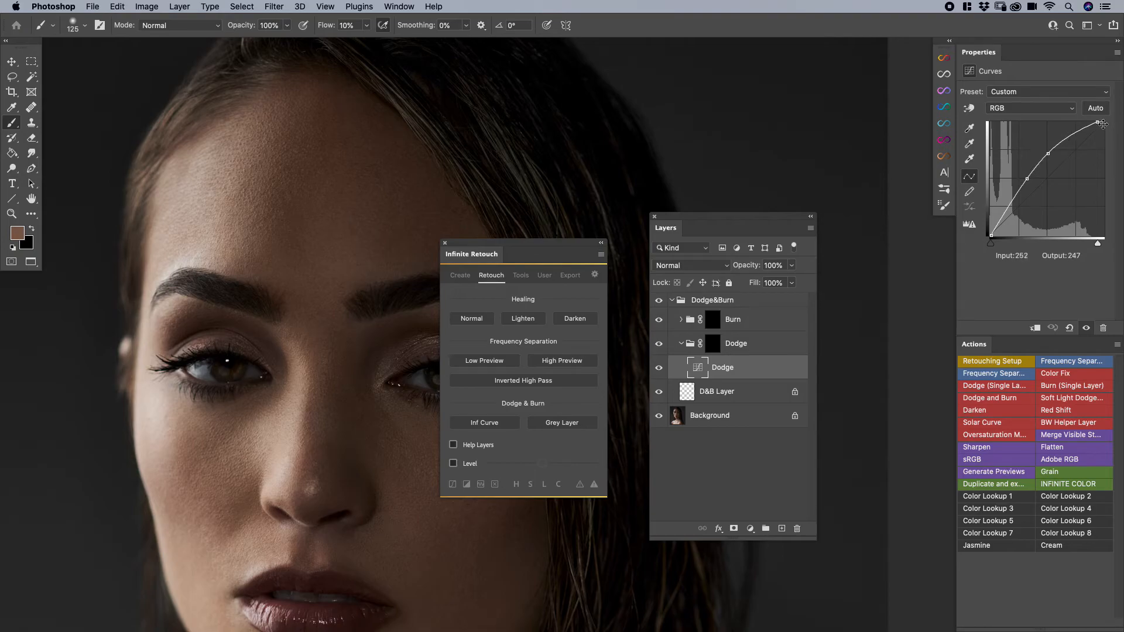
{"action": "left_click", "coordinate": [712, 343]}
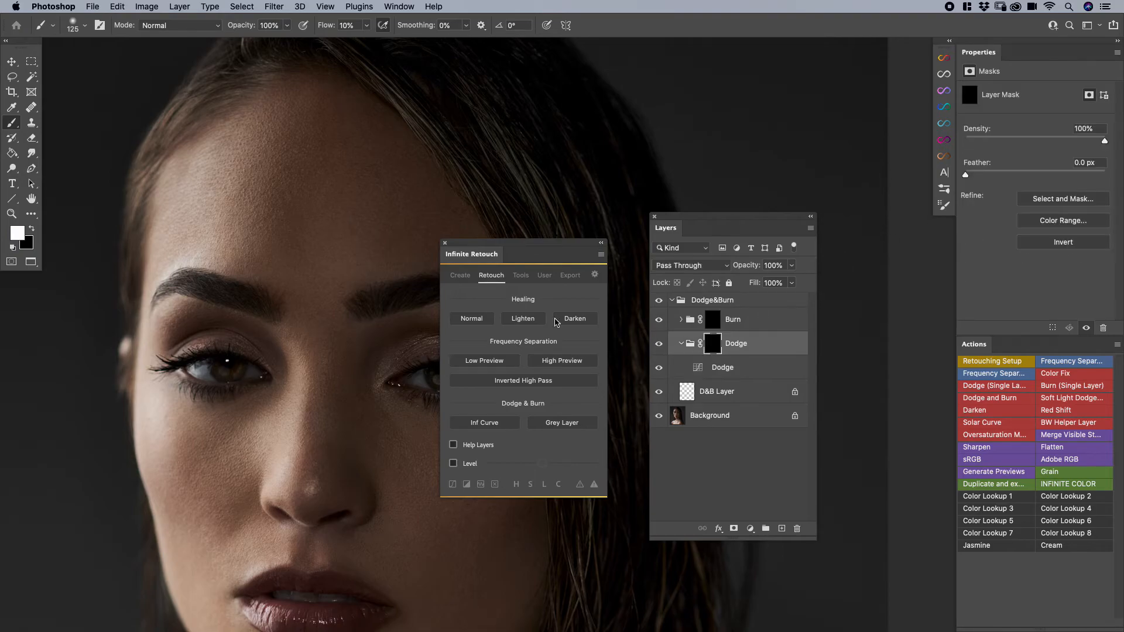
Step: Test a 200-size brush on the Dodge mask, inspect its curves, then delete the Dodge&Burn group
{"action": "key", "text": "bracketright"}
{"action": "key", "text": "bracketright"}
{"action": "key", "text": "bracketright"}
{"action": "key", "text": "bracketright"}
{"action": "key", "text": "bracketright"}
{"action": "key", "text": "bracketright"}
{"action": "key", "text": "bracketright"}
{"action": "key", "text": "bracketright"}
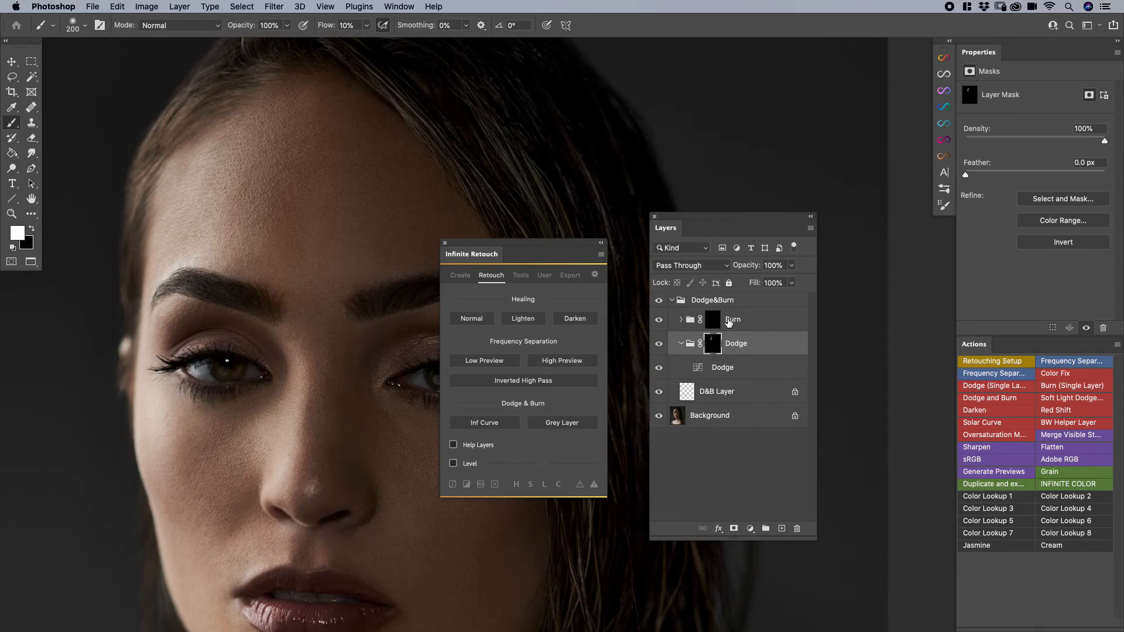
{"action": "key", "text": "super+z"}
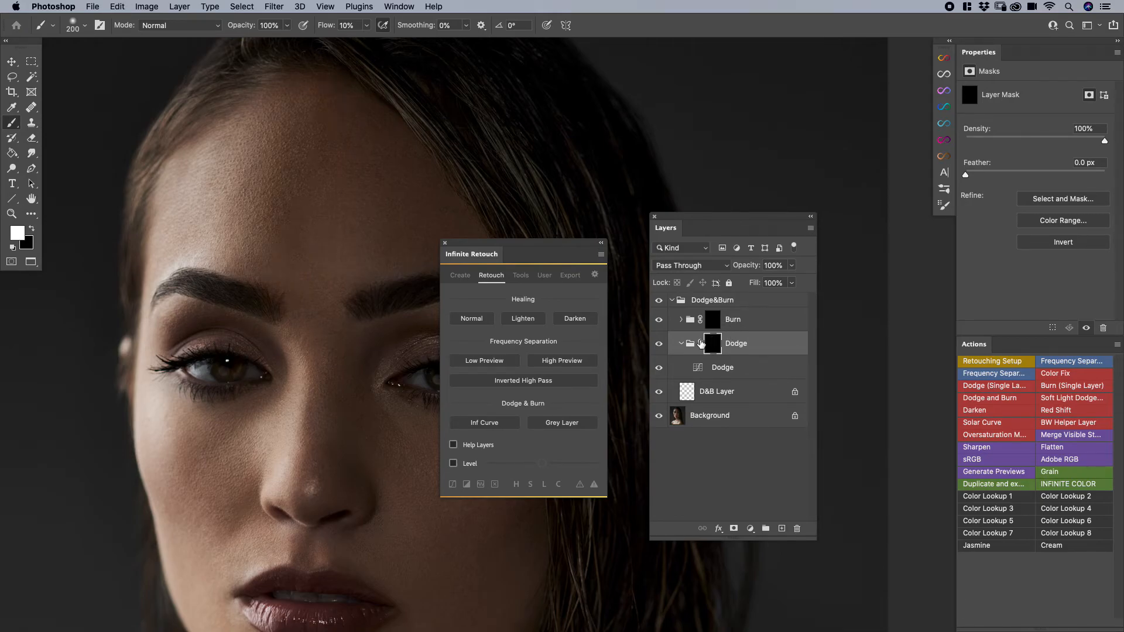
{"action": "left_click", "coordinate": [701, 374]}
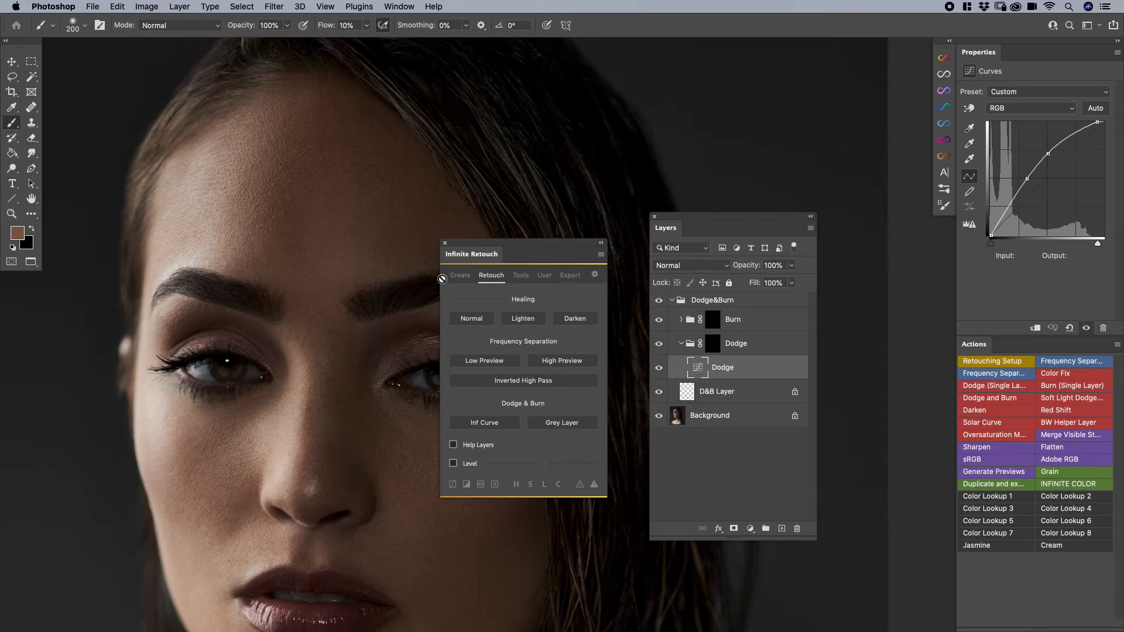
{"action": "left_click", "coordinate": [711, 344]}
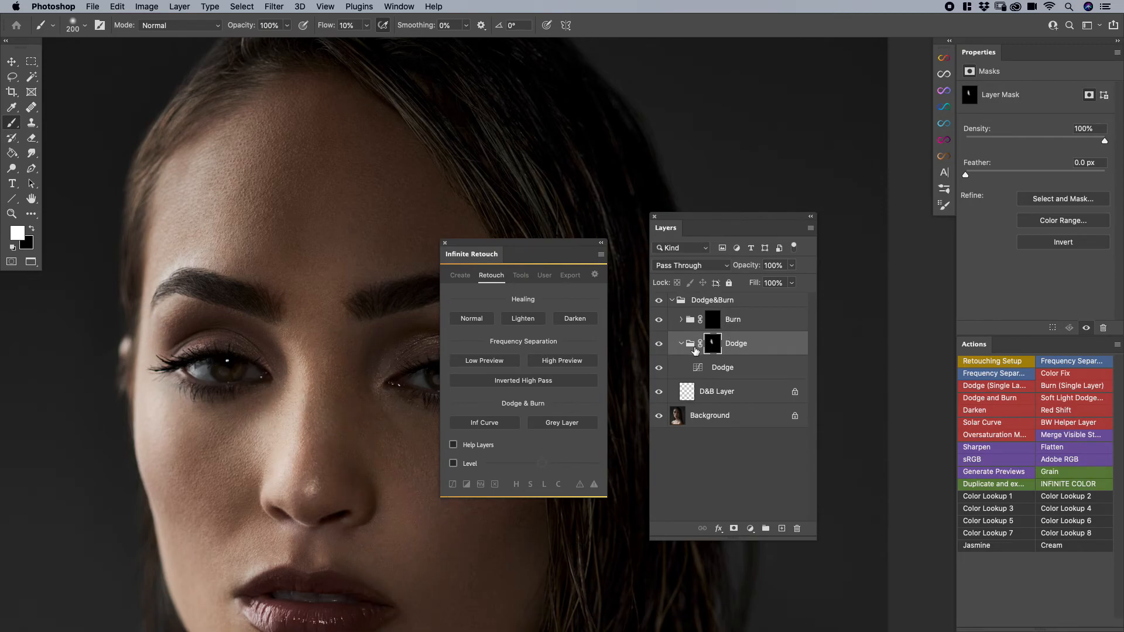
{"action": "left_click", "coordinate": [757, 303]}
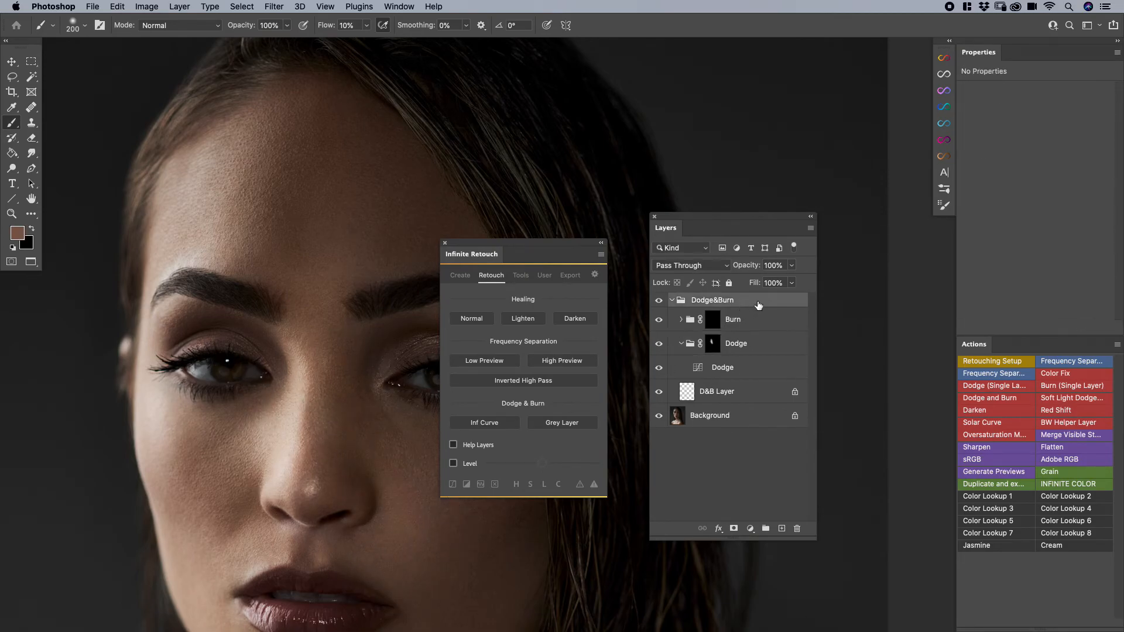
{"action": "left_click_drag", "start_coordinate": [756, 302], "coordinate": [797, 527]}
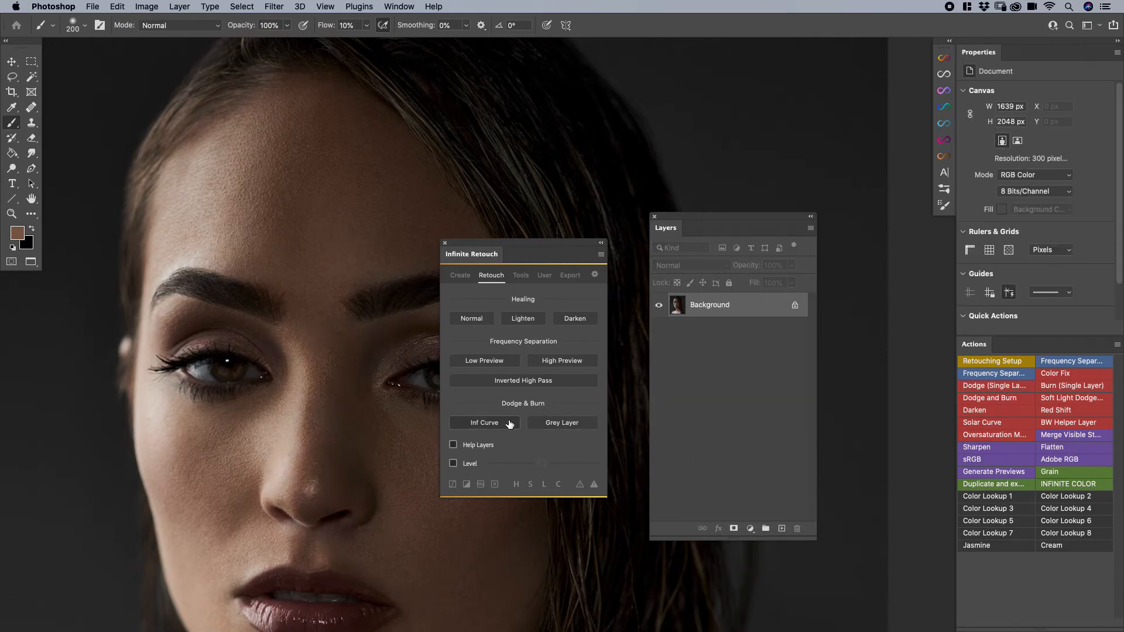
Step: Set the Inf Curve button's method to Curves + Saturation Comp
{"action": "left_click", "coordinate": [484, 423]}
{"action": "left_click", "coordinate": [499, 333]}
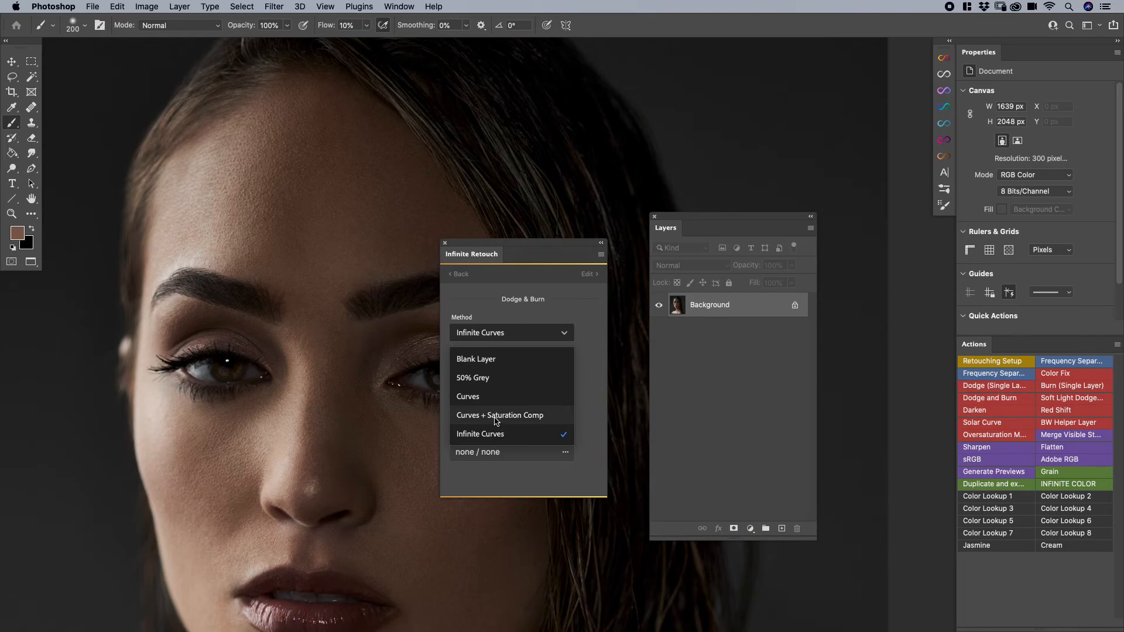
{"action": "left_click", "coordinate": [494, 419]}
{"action": "left_click", "coordinate": [460, 275]}
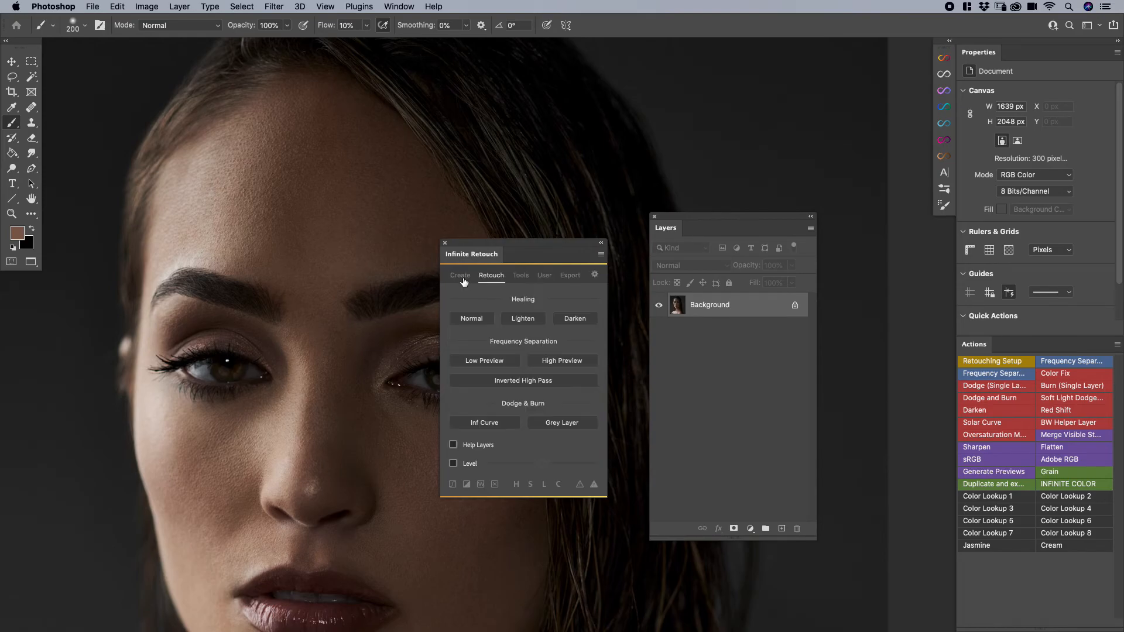
Step: Create the group, lower Saturation Compensation's saturation below zero, and select Dodge for removal
{"action": "left_click", "coordinate": [492, 424]}
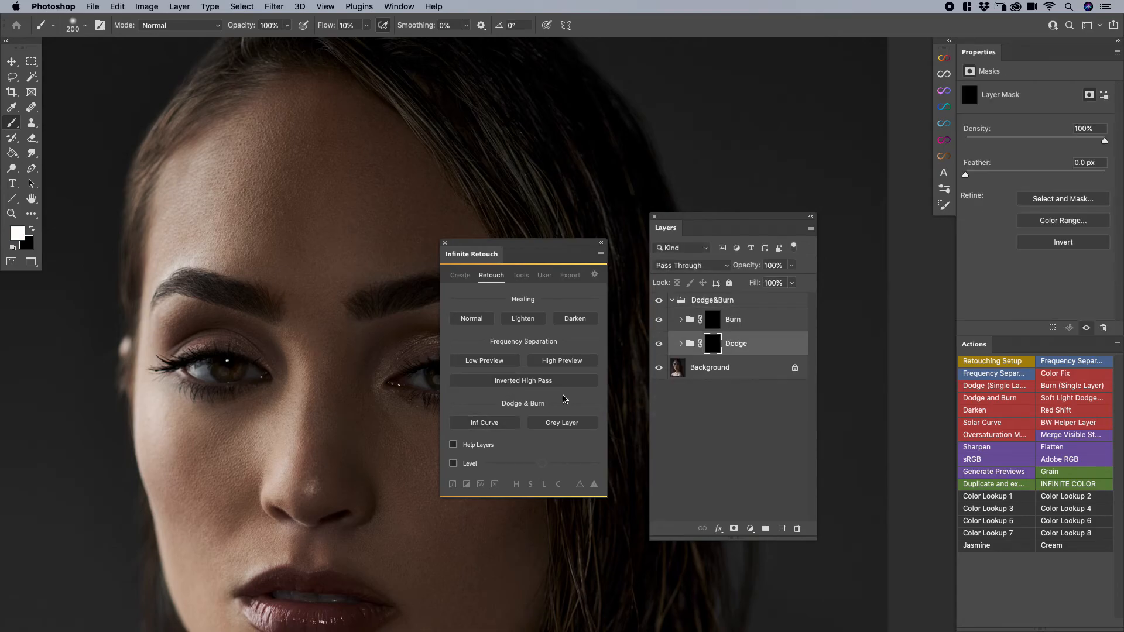
{"action": "left_click", "coordinate": [682, 343]}
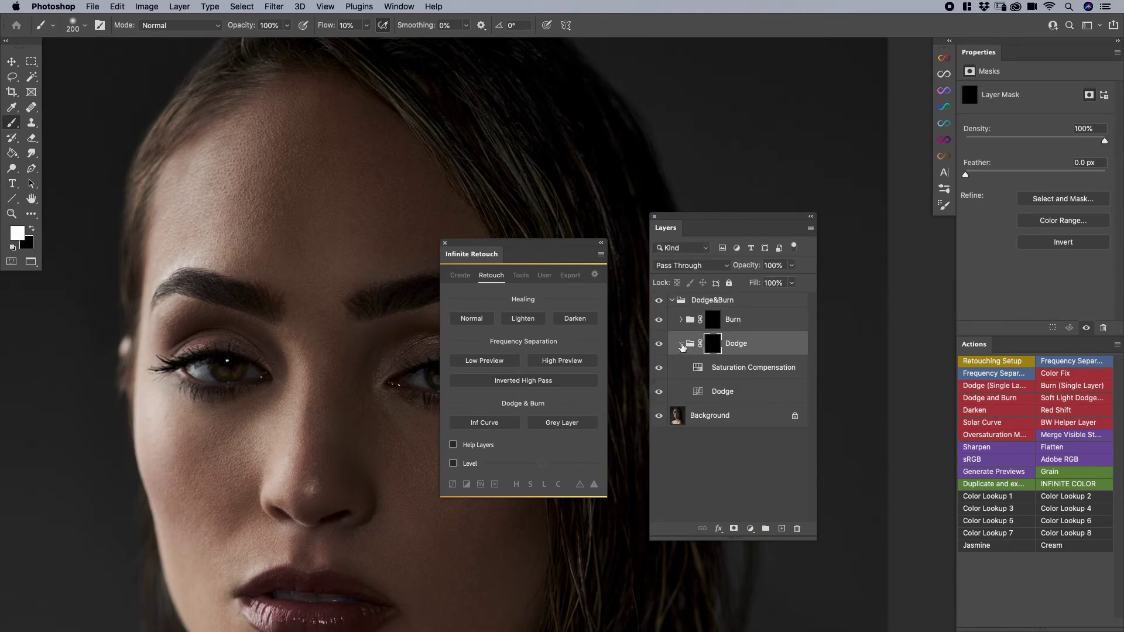
{"action": "left_click", "coordinate": [713, 365]}
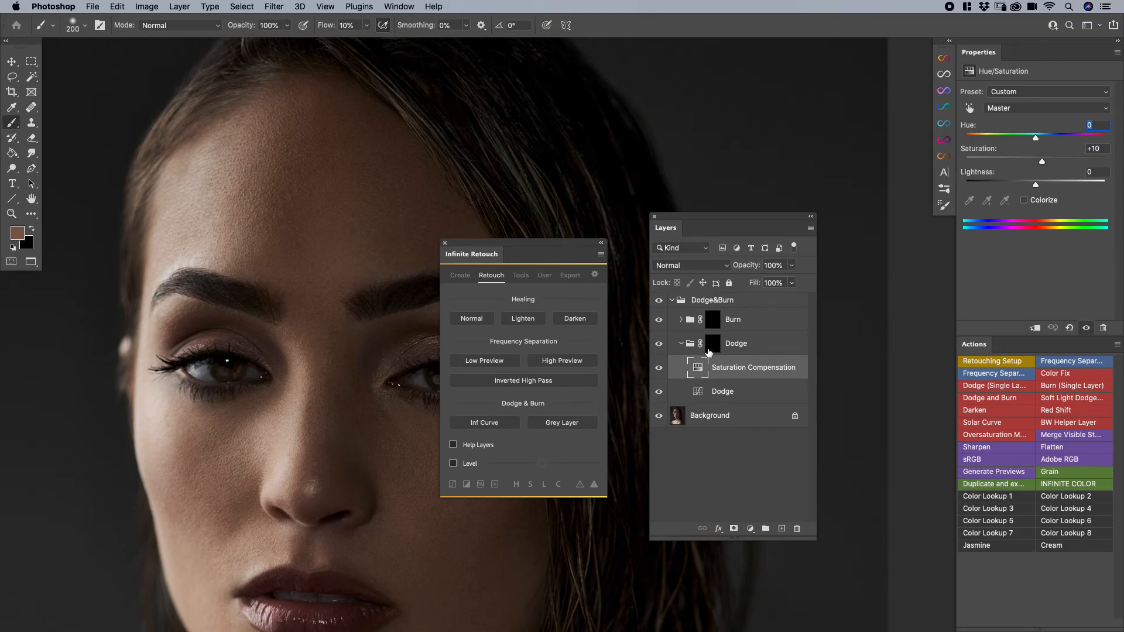
{"action": "left_click", "coordinate": [712, 343]}
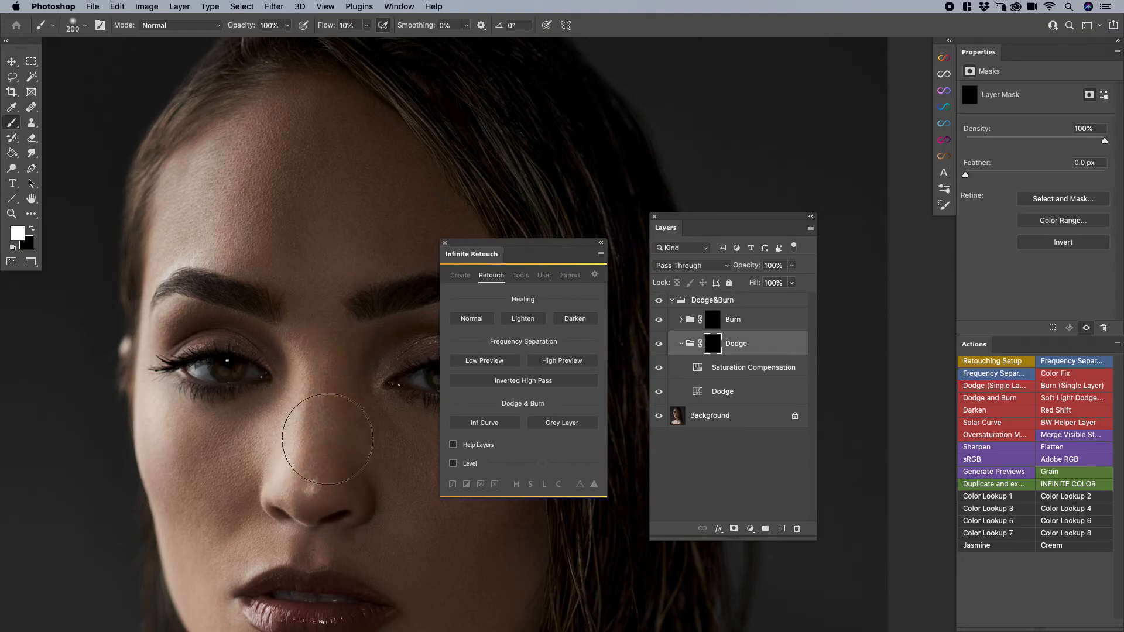
{"action": "left_click", "coordinate": [720, 367]}
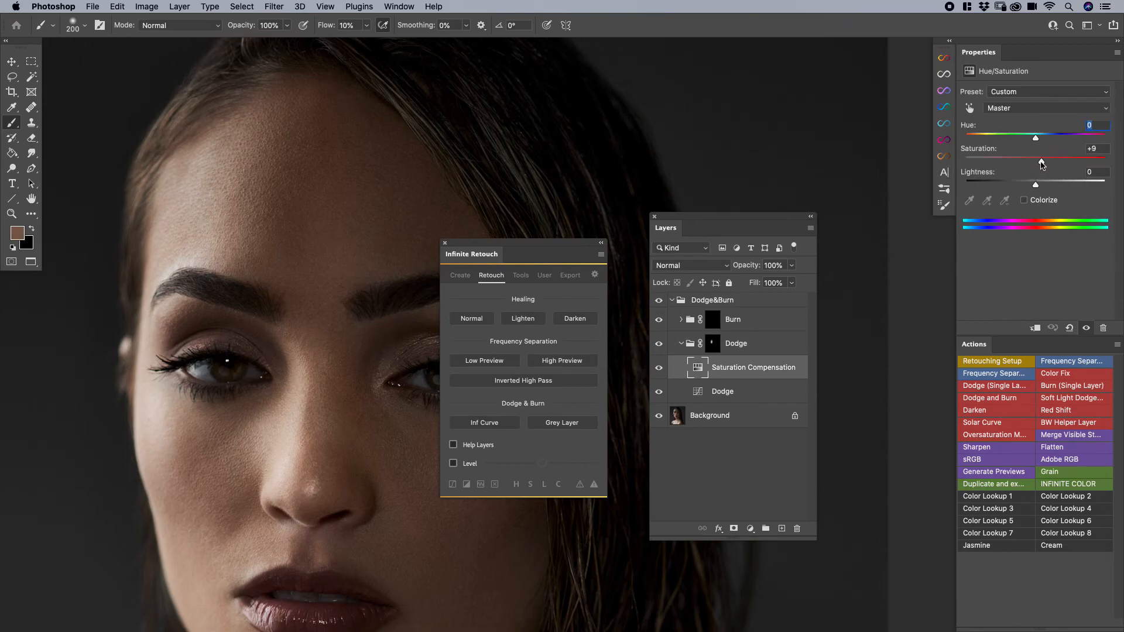
{"action": "left_click_drag", "start_coordinate": [1041, 162], "coordinate": [1032, 164]}
{"action": "left_click", "coordinate": [747, 348]}
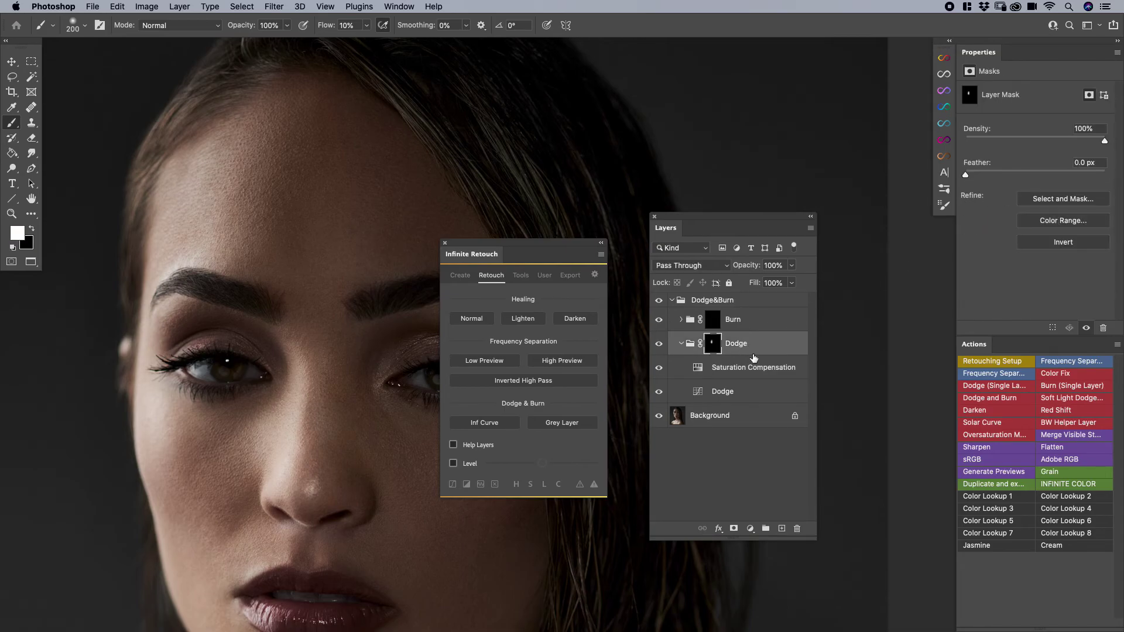
Step: Delete the Dodge group, glance at the button settings, and return to the retouch buttons
{"action": "left_click", "coordinate": [796, 528]}
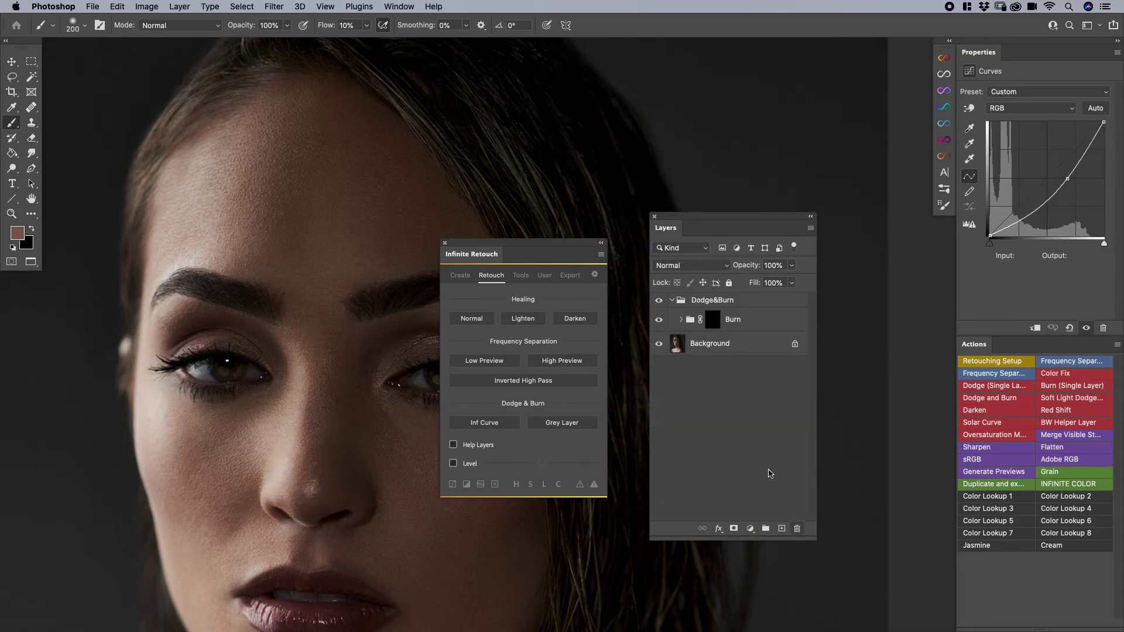
{"action": "left_click", "coordinate": [716, 320]}
{"action": "right_click", "coordinate": [481, 425]}
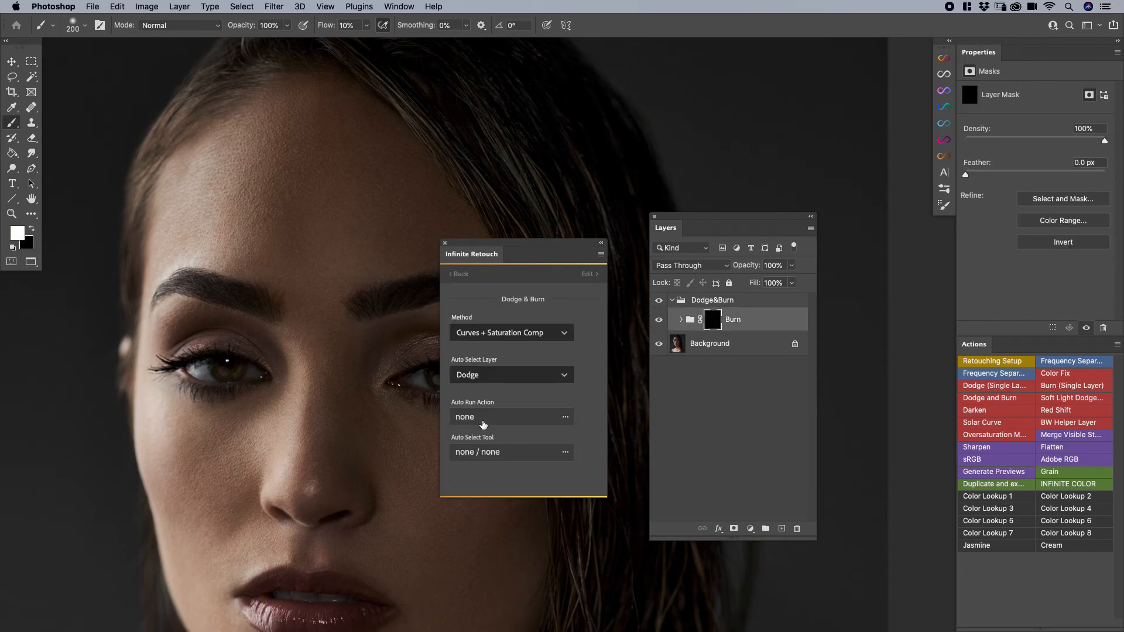
{"action": "scroll", "coordinate": [539, 430], "scroll_direction": "up", "scroll_amount": 2}
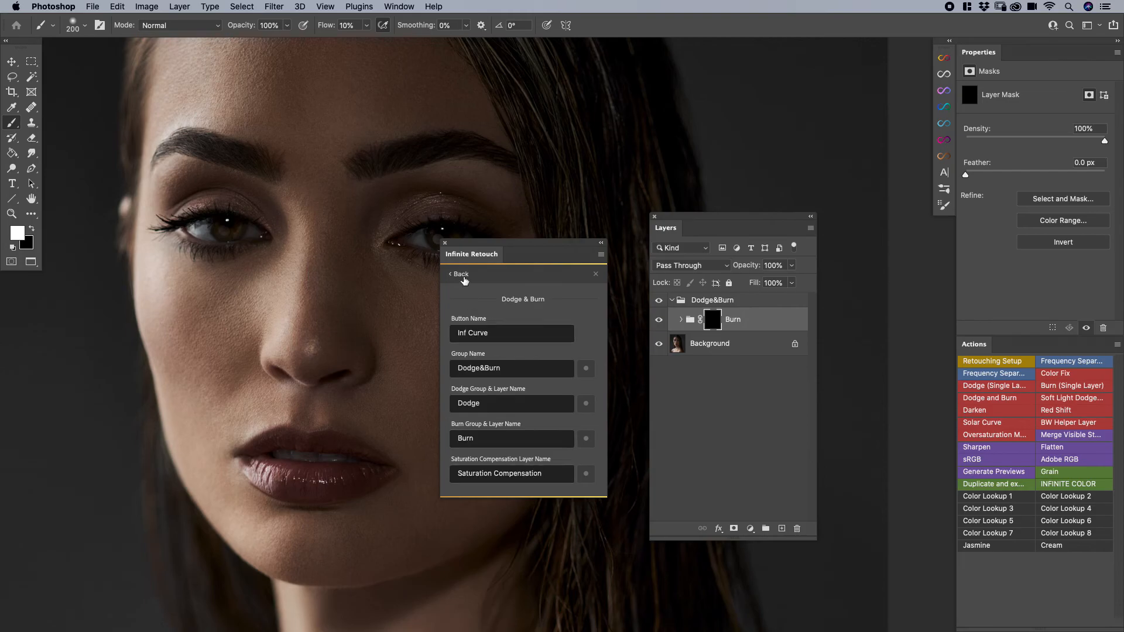
{"action": "left_click", "coordinate": [460, 273]}
{"action": "left_click", "coordinate": [463, 275]}
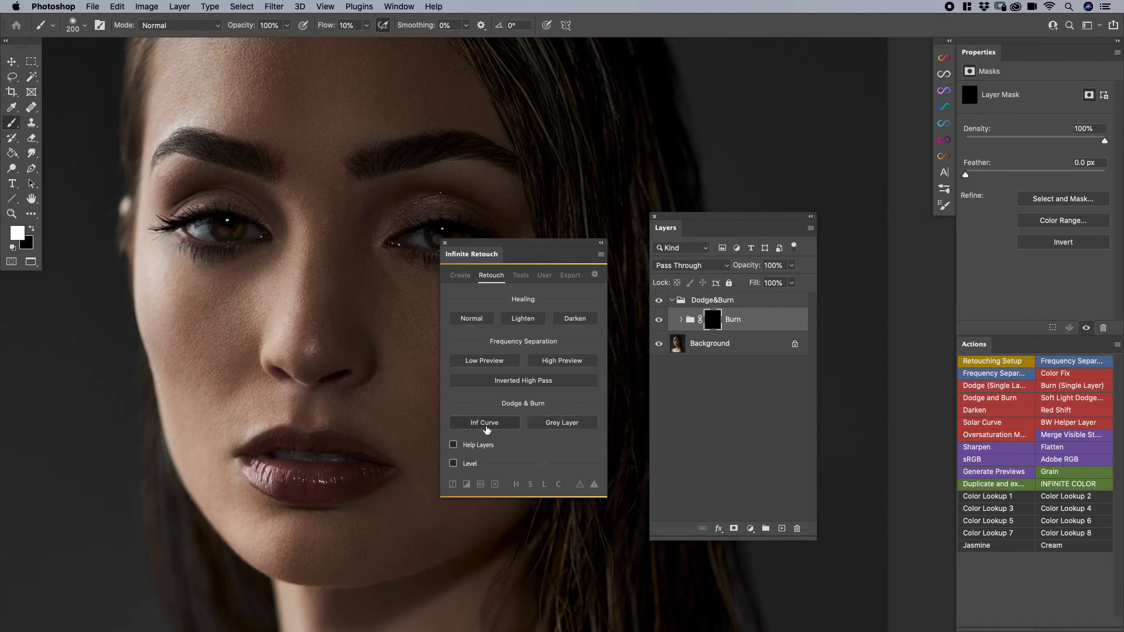
Step: Set the button's method to plain Curves and rename it Curves
{"action": "right_click", "coordinate": [489, 424]}
{"action": "left_click", "coordinate": [514, 332]}
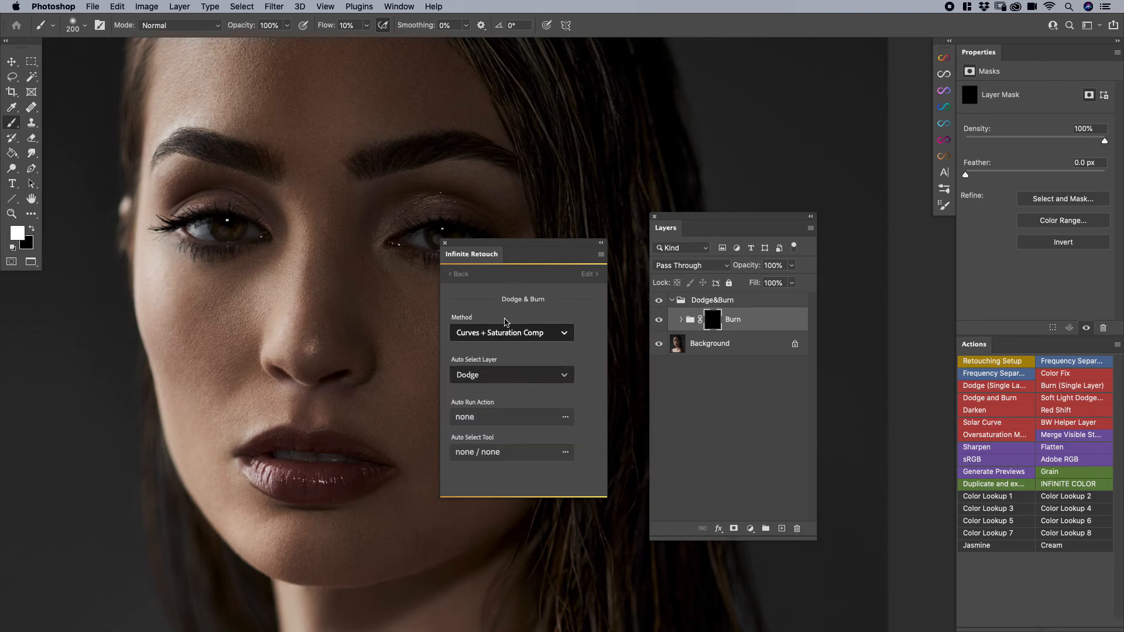
{"action": "left_click", "coordinate": [503, 331]}
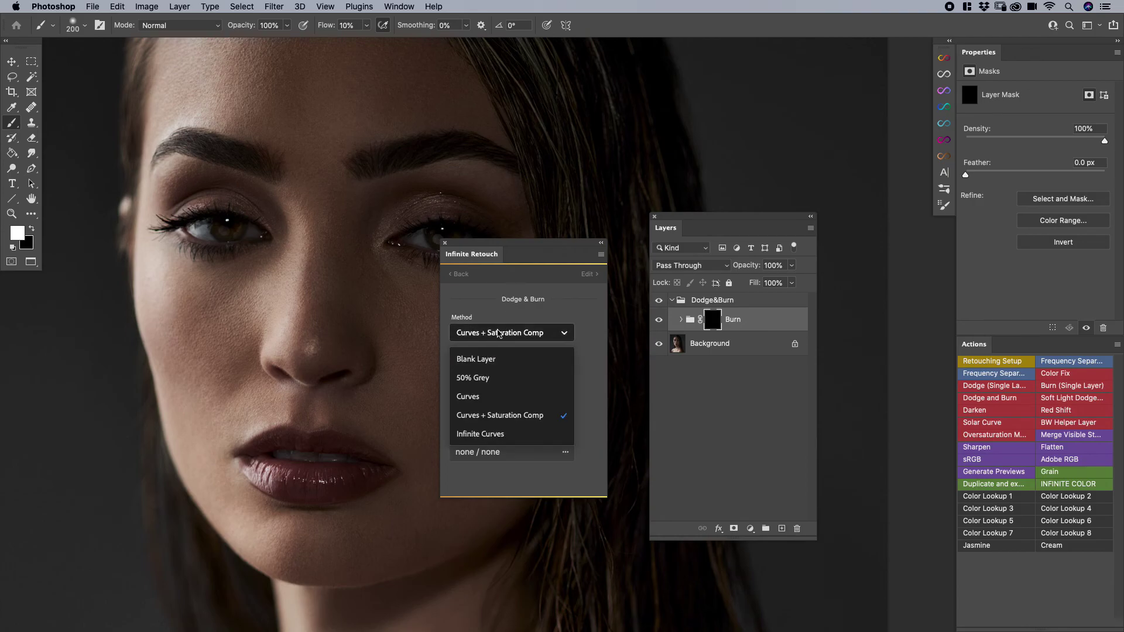
{"action": "left_click", "coordinate": [474, 397]}
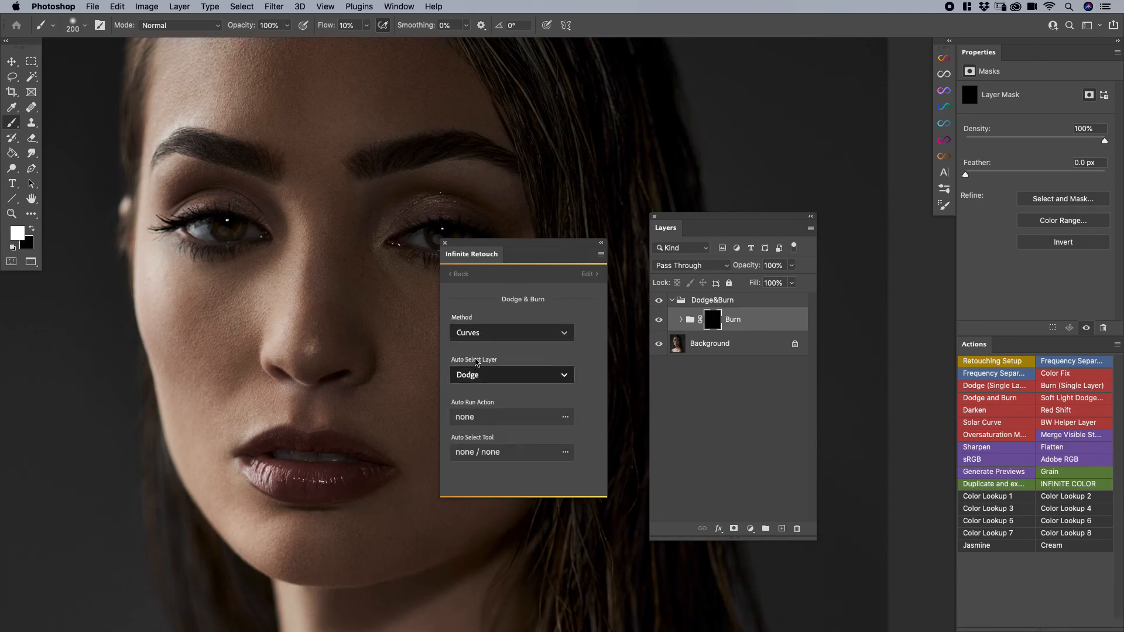
{"action": "left_click", "coordinate": [593, 277]}
{"action": "double_click", "coordinate": [499, 333]}
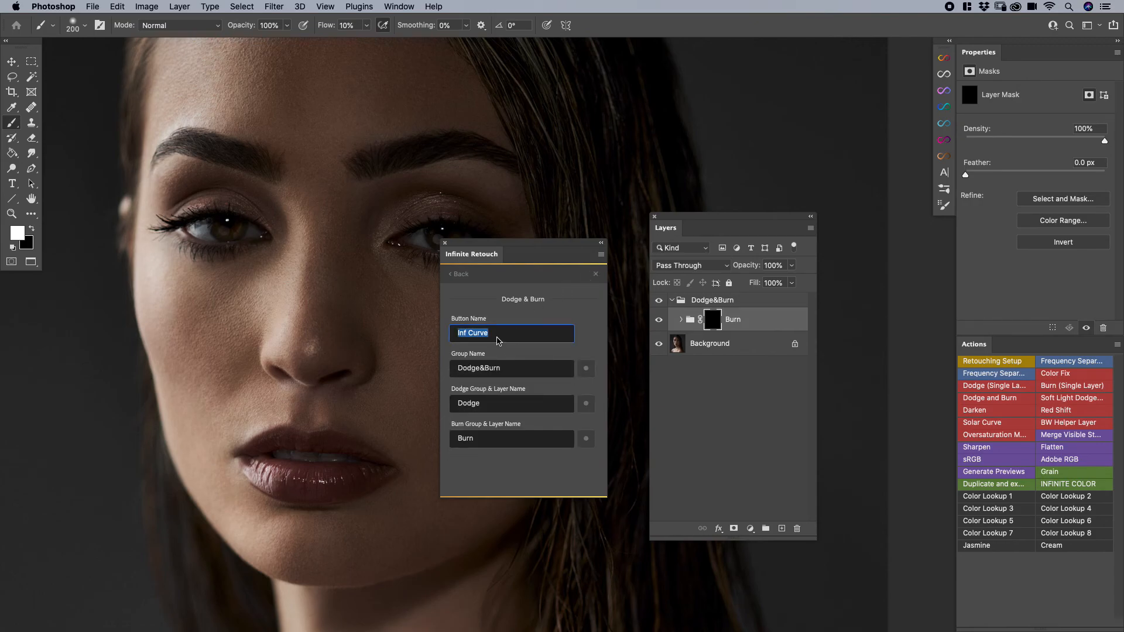
{"action": "type", "text": "C"}
{"action": "left_click", "coordinate": [459, 275]}
{"action": "left_click", "coordinate": [458, 276]}
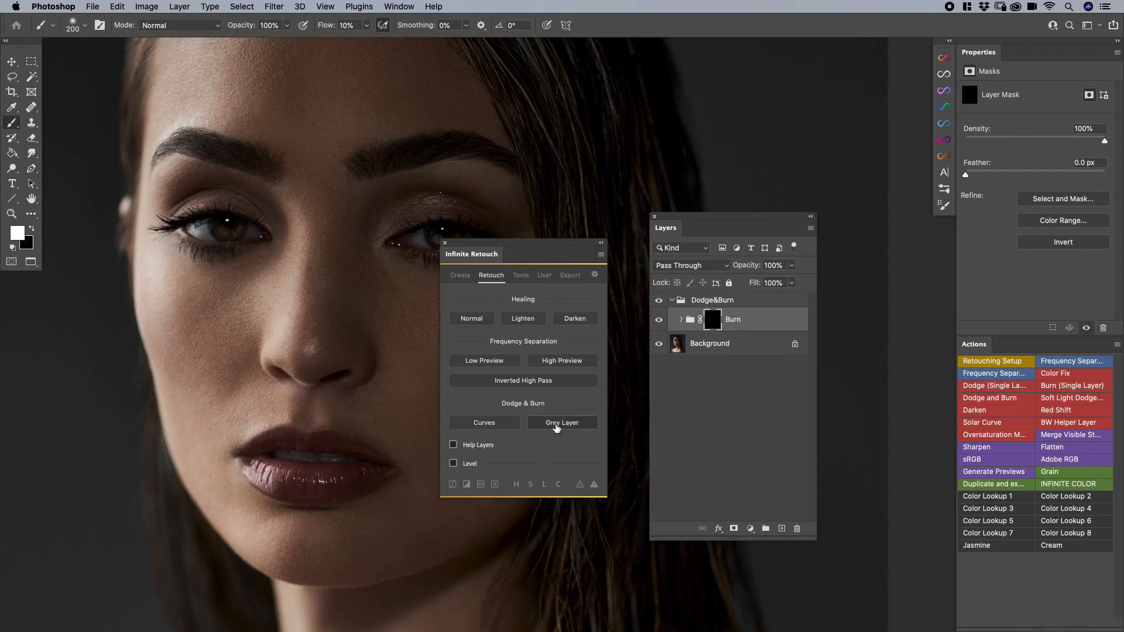
Step: Set the Grey Layer button's dodge and burn method to Blank Layer
{"action": "right_click", "coordinate": [556, 425]}
{"action": "left_click", "coordinate": [485, 334]}
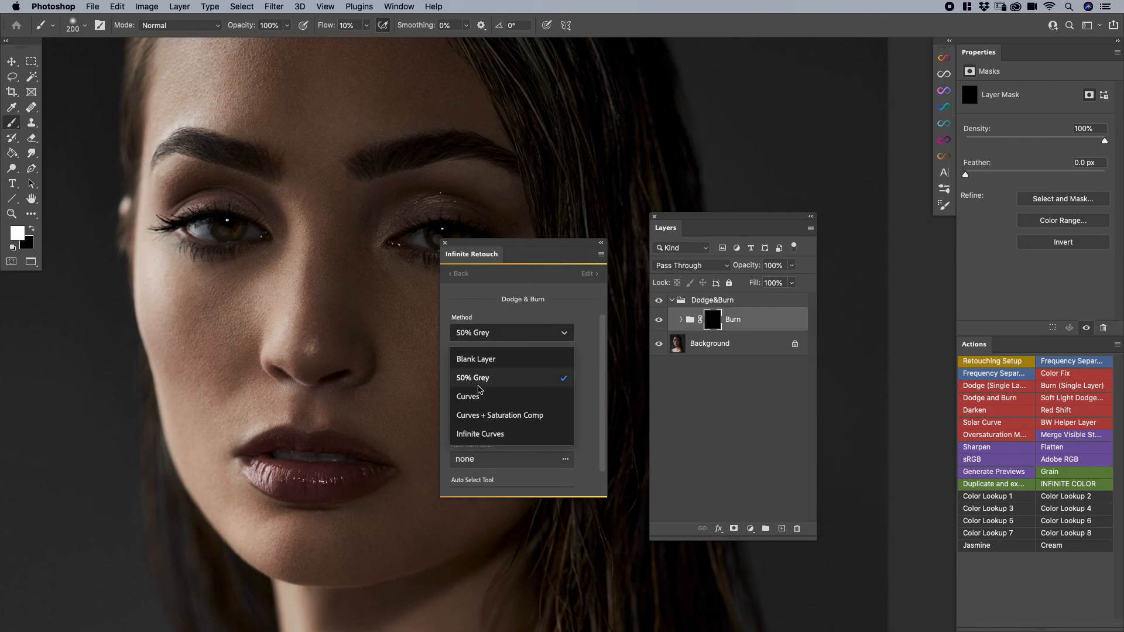
{"action": "left_click", "coordinate": [476, 358]}
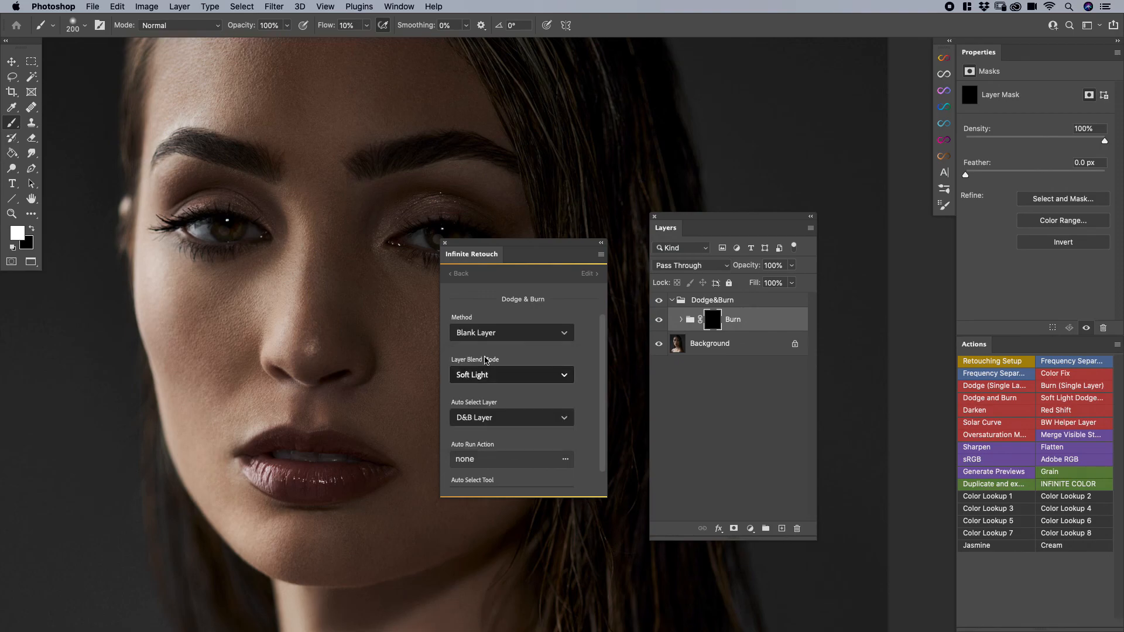
Step: Rename the button to Blank and return to the main retouch buttons
{"action": "left_click", "coordinate": [587, 273]}
{"action": "double_click", "coordinate": [478, 333]}
{"action": "left_click", "coordinate": [521, 339]}
{"action": "key", "text": "super+a"}
{"action": "type", "text": "B"}
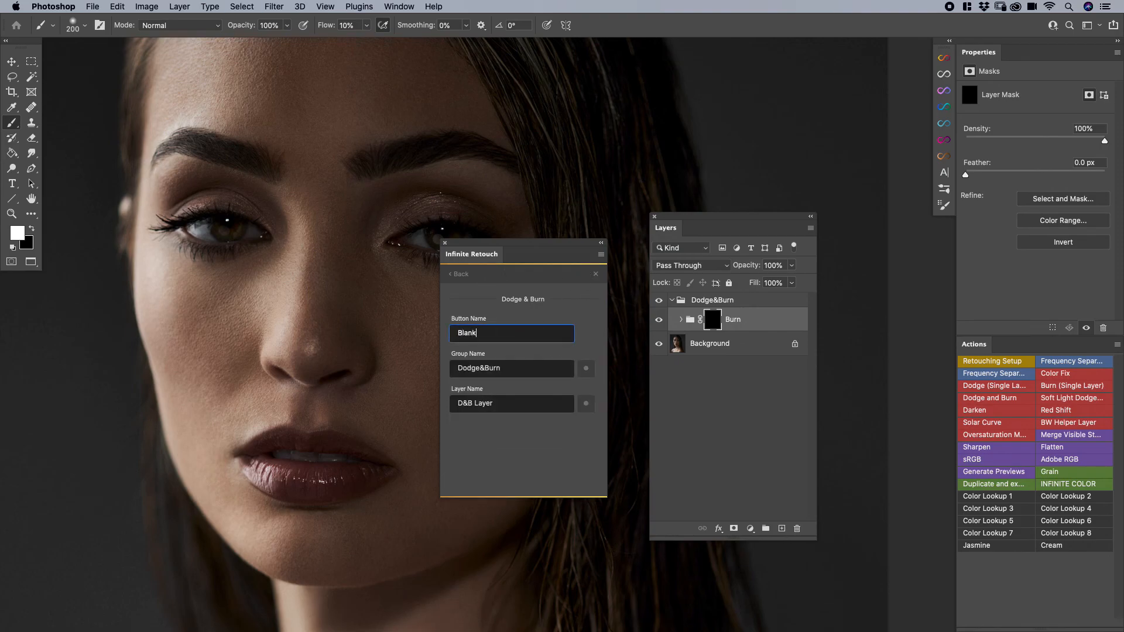
{"action": "left_click", "coordinate": [460, 274]}
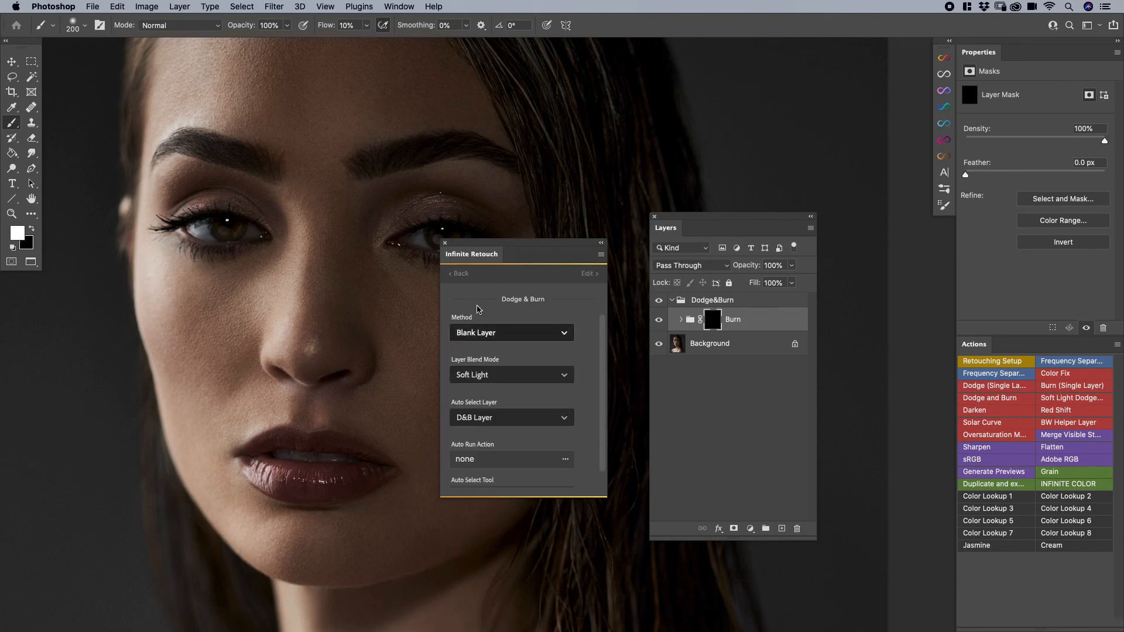
{"action": "left_click", "coordinate": [460, 274]}
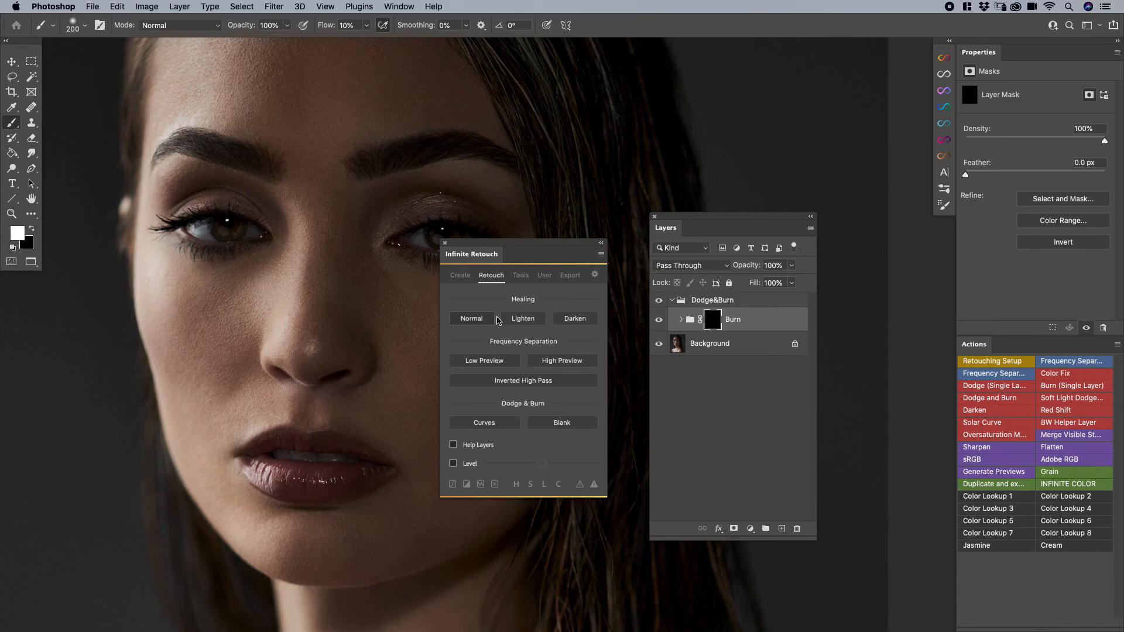
{"action": "right_click", "coordinate": [460, 319]}
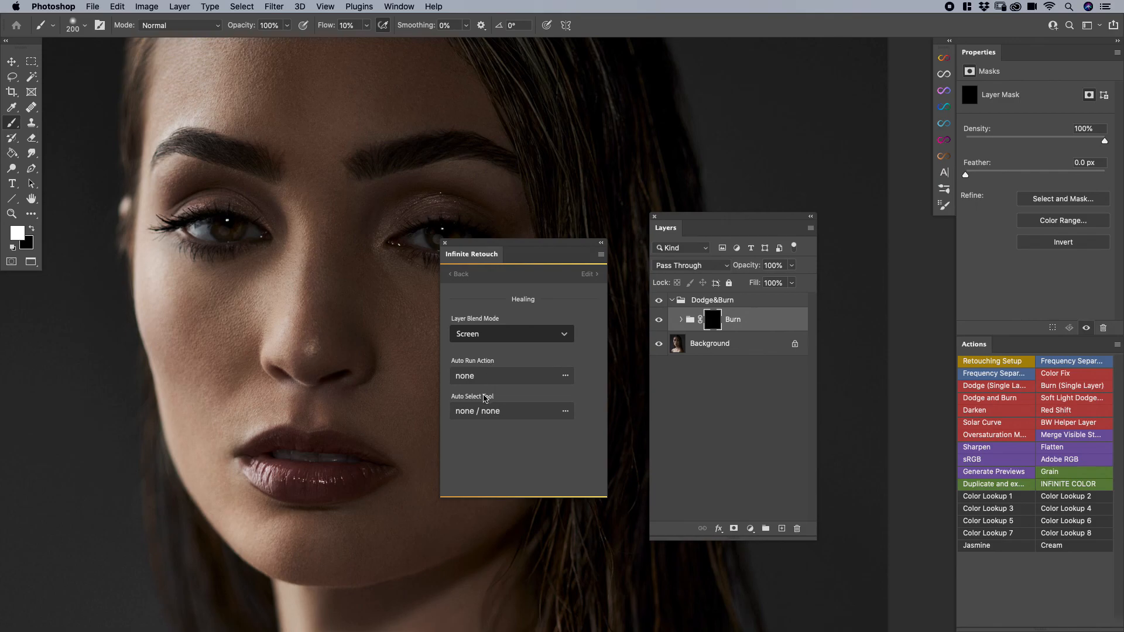
{"action": "left_click", "coordinate": [461, 274]}
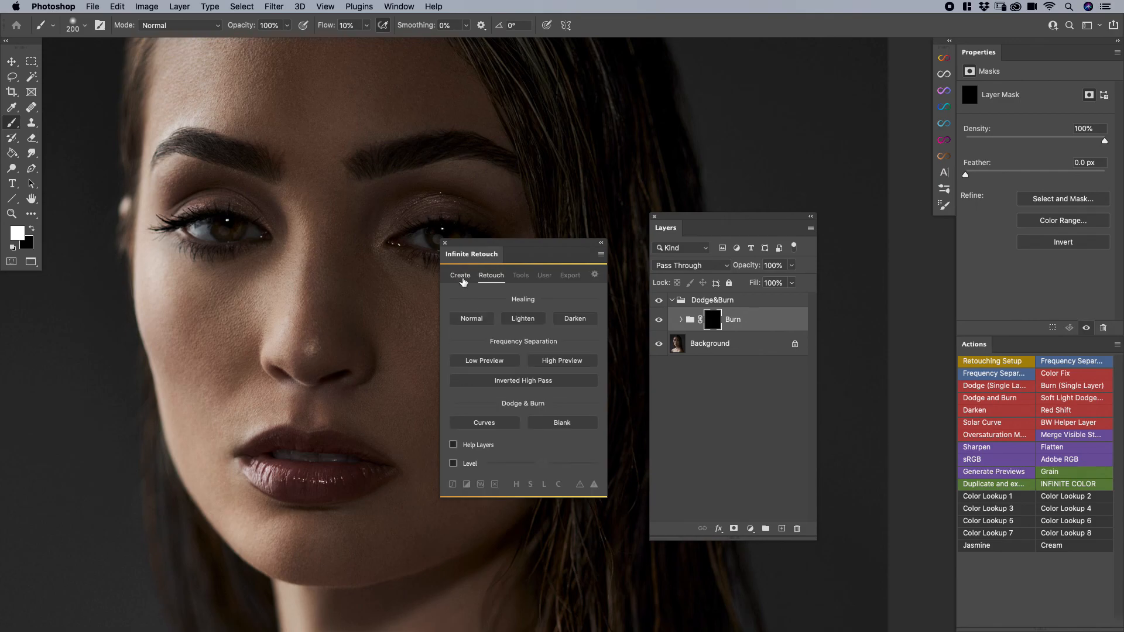